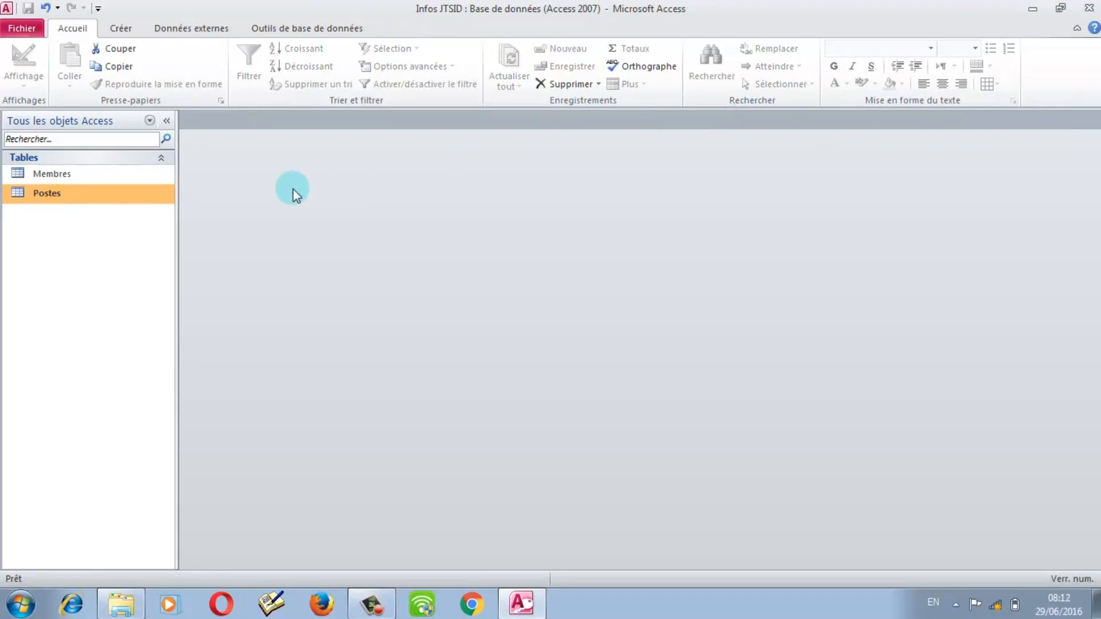
# Step: Open the Membres and Postes tables, then show Membres in Design view
pyautogui.doubleClick(122, 177)
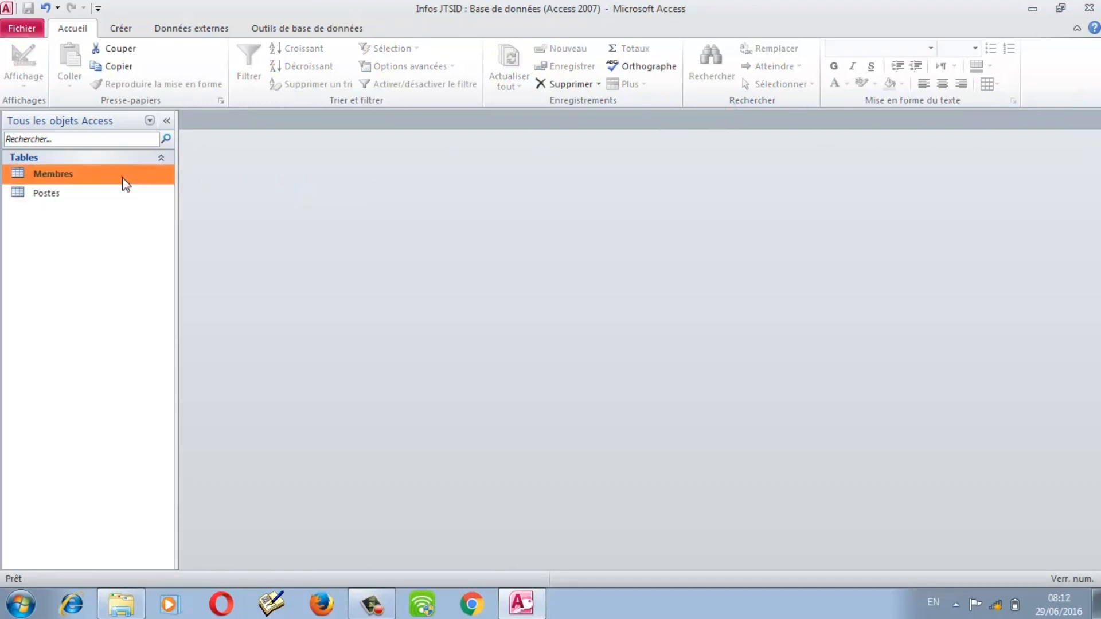
pyautogui.doubleClick(89, 188)
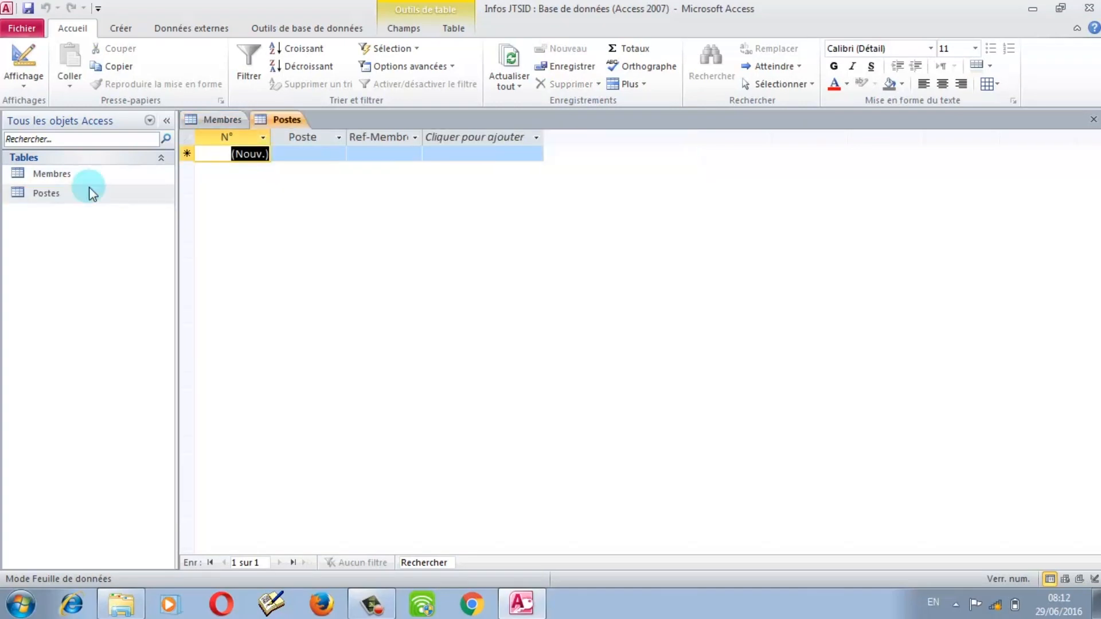
pyautogui.click(218, 122)
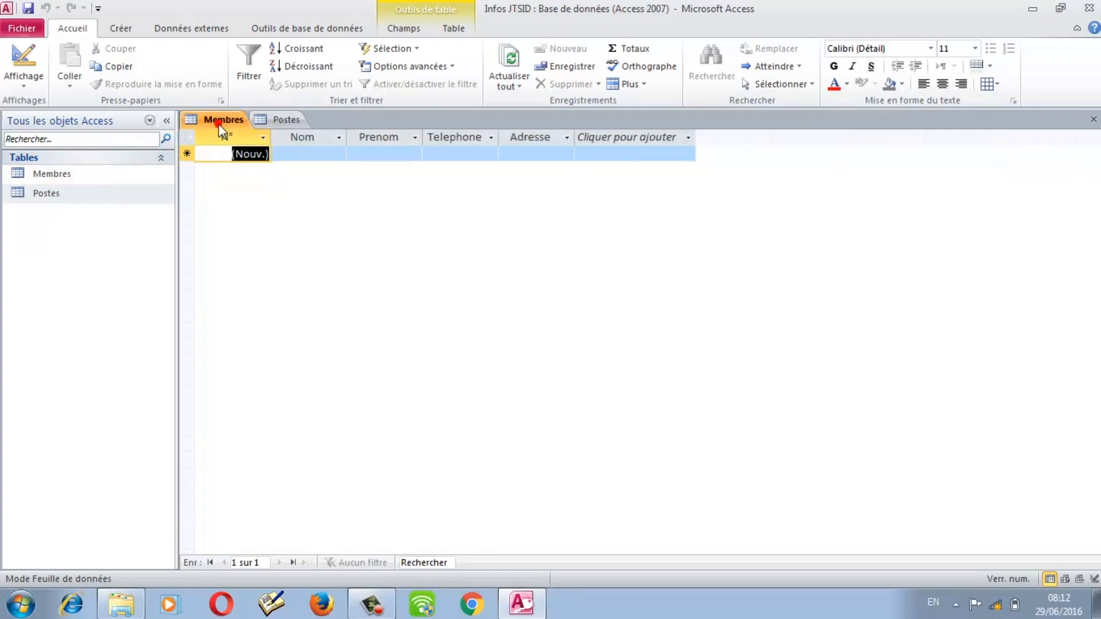
pyautogui.click(278, 119)
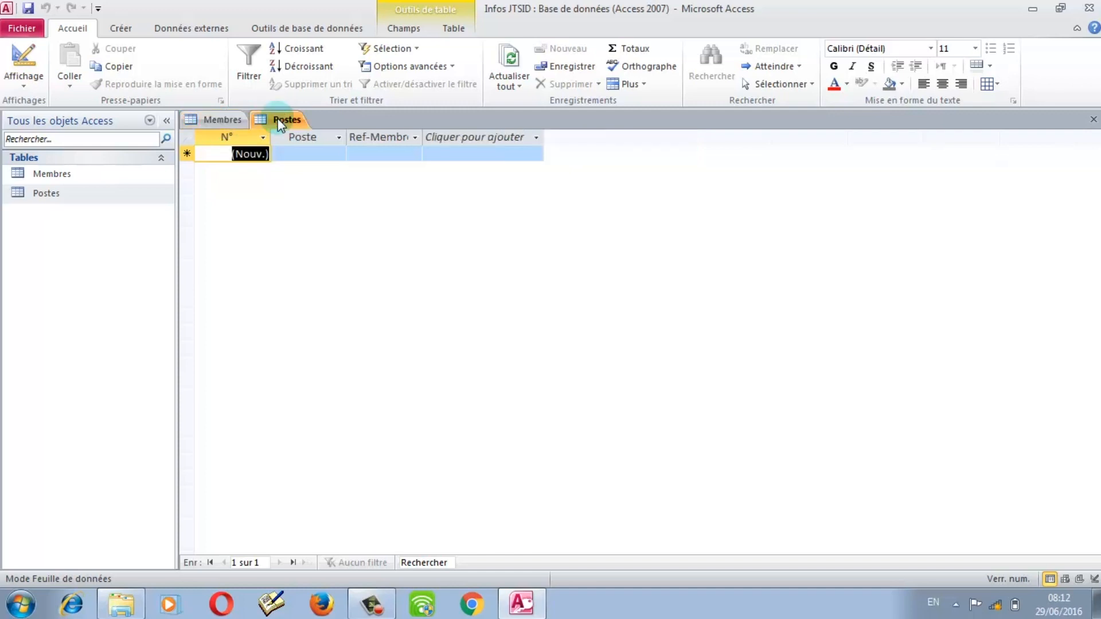
pyautogui.click(289, 121)
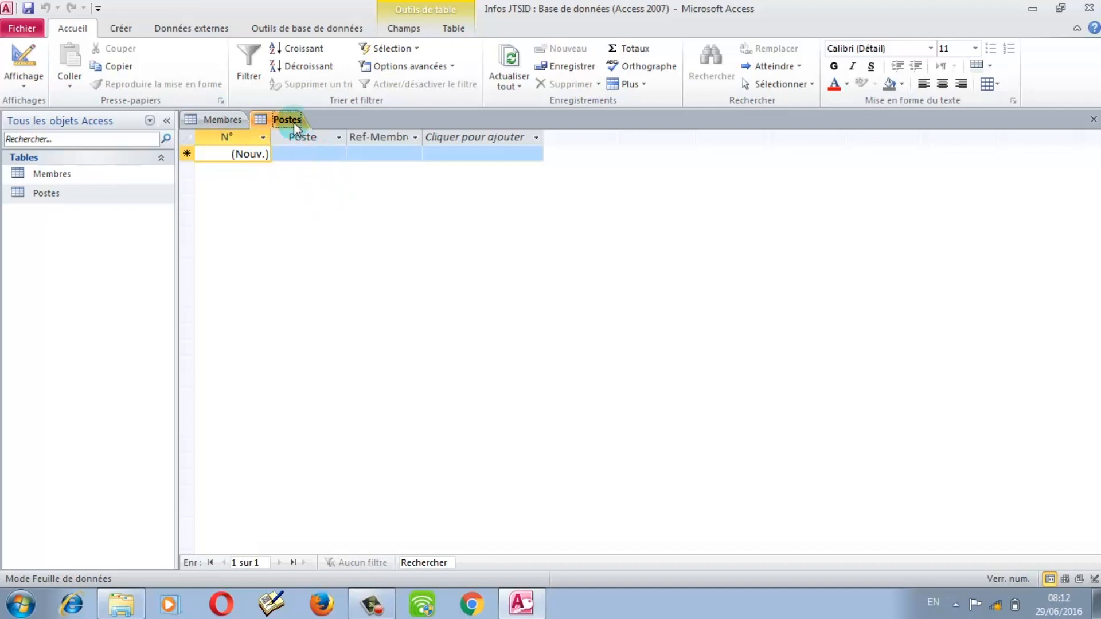
pyautogui.click(222, 121)
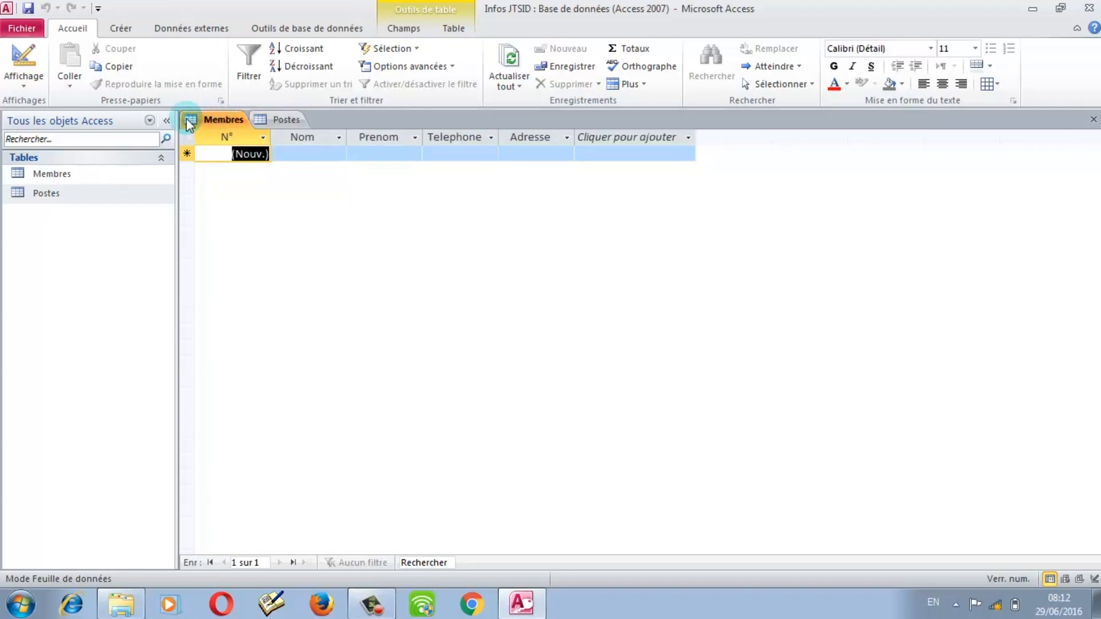
pyautogui.click(23, 57)
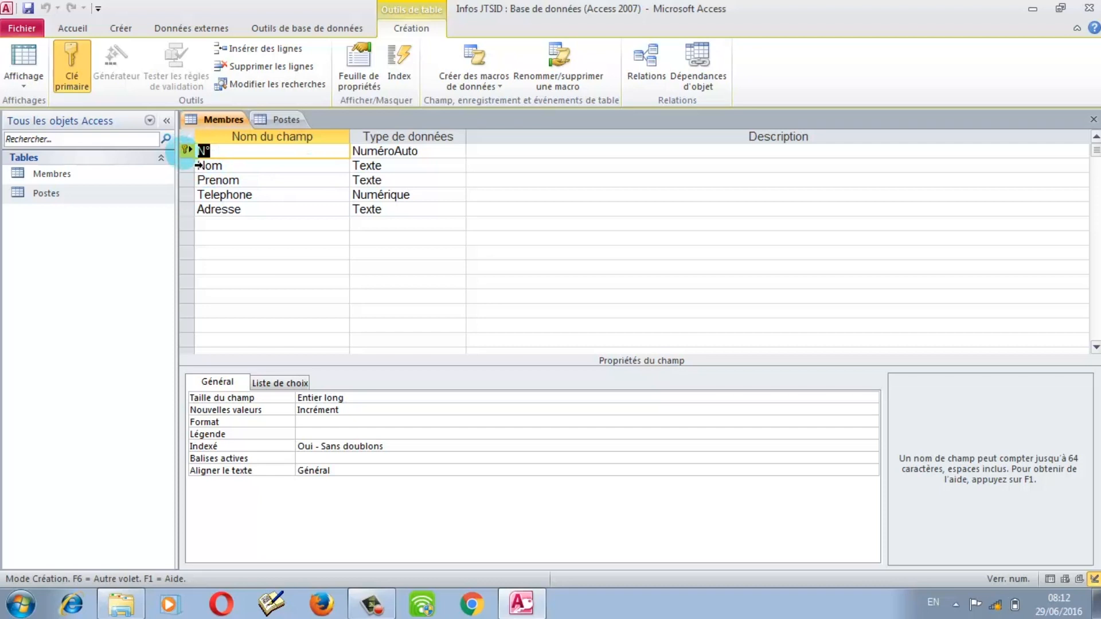
# Step: Show the Postes table in Design view and select its Ref-Membre field
pyautogui.click(185, 151)
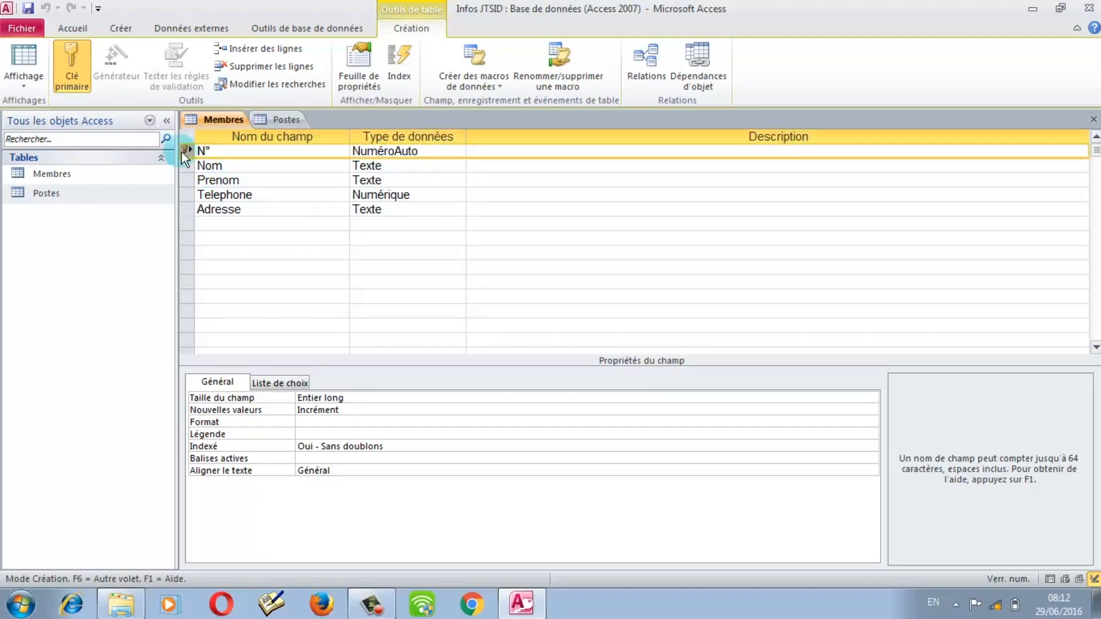
pyautogui.click(286, 121)
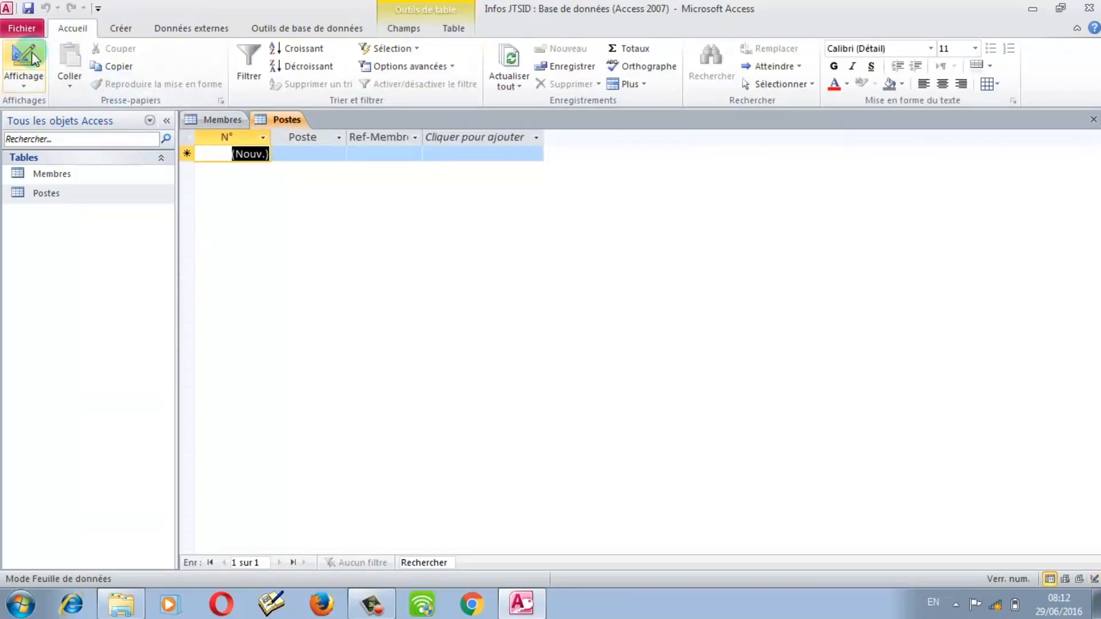
pyautogui.click(40, 60)
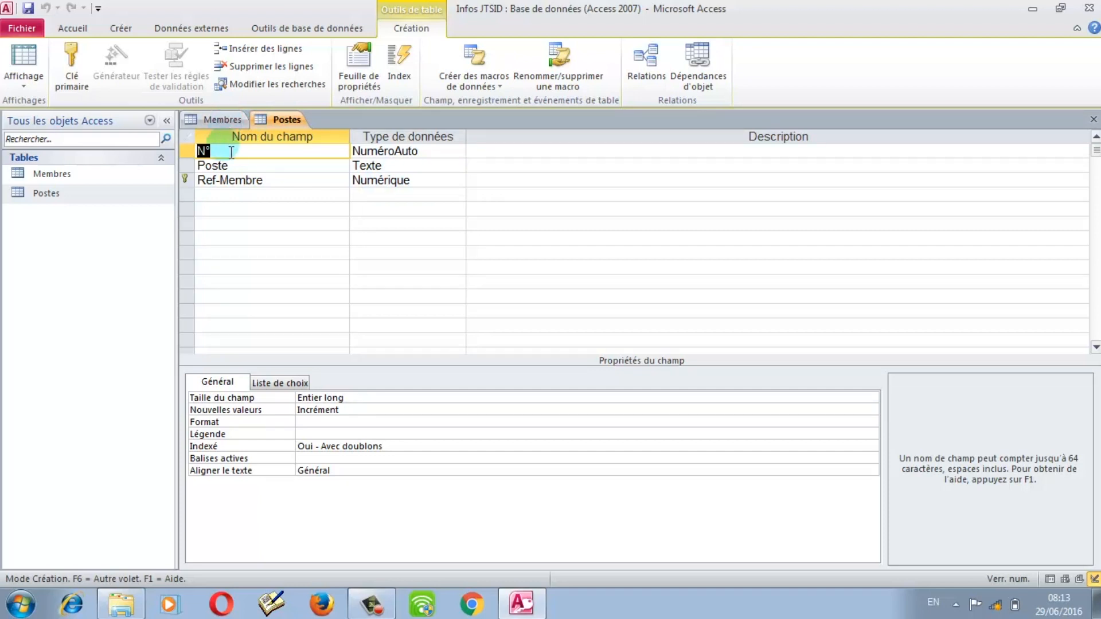
pyautogui.click(238, 181)
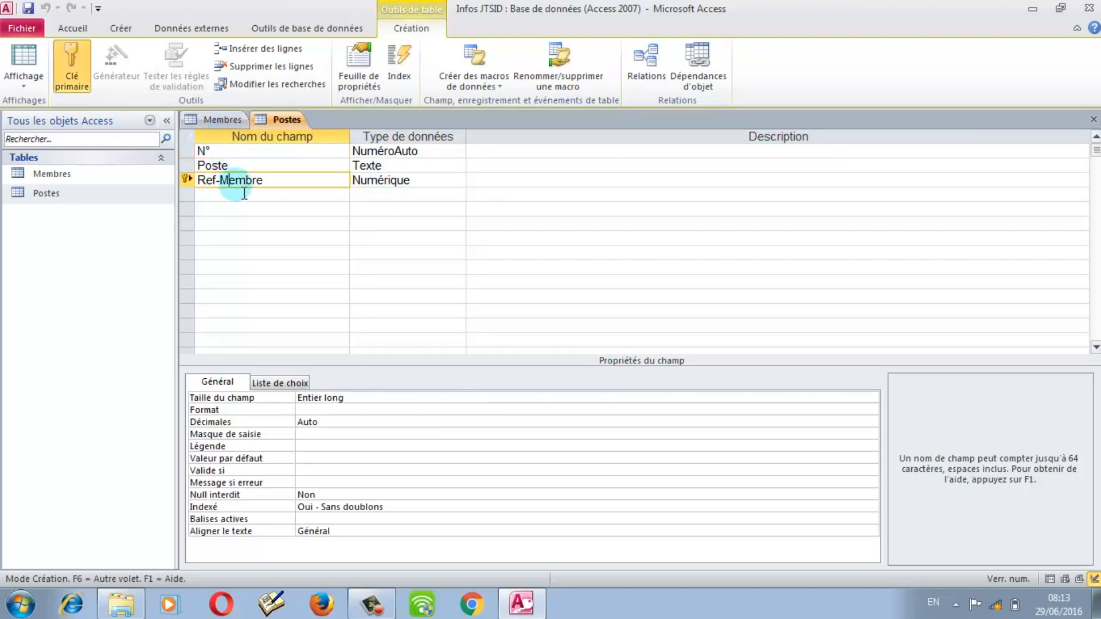
# Step: Return to the Membres design and select the N° primary key row
pyautogui.click(220, 119)
pyautogui.click(211, 152)
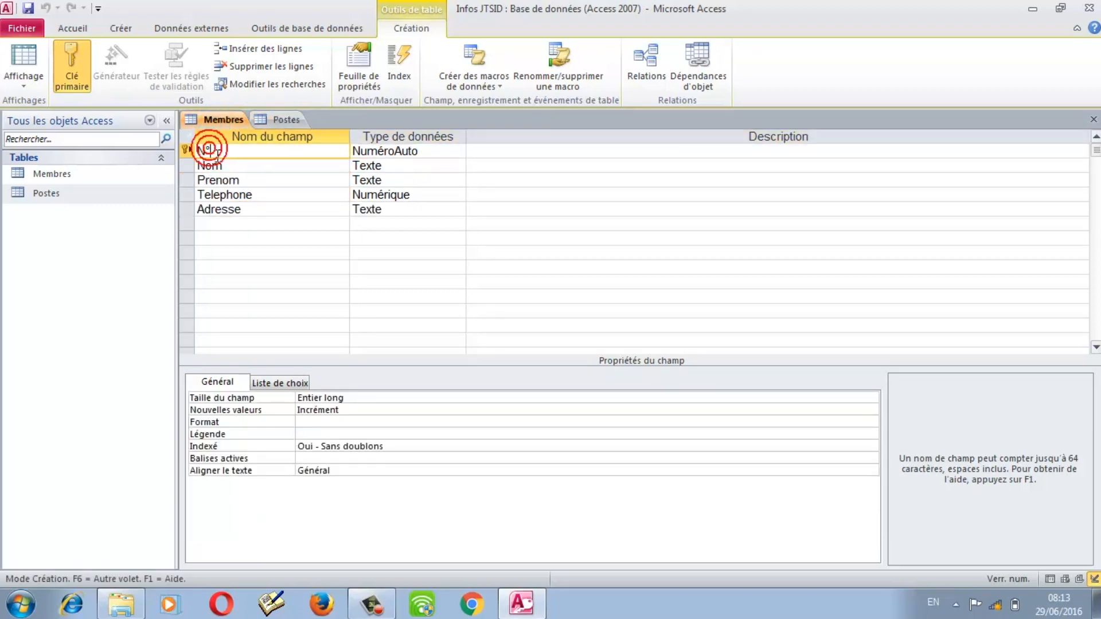
pyautogui.click(188, 151)
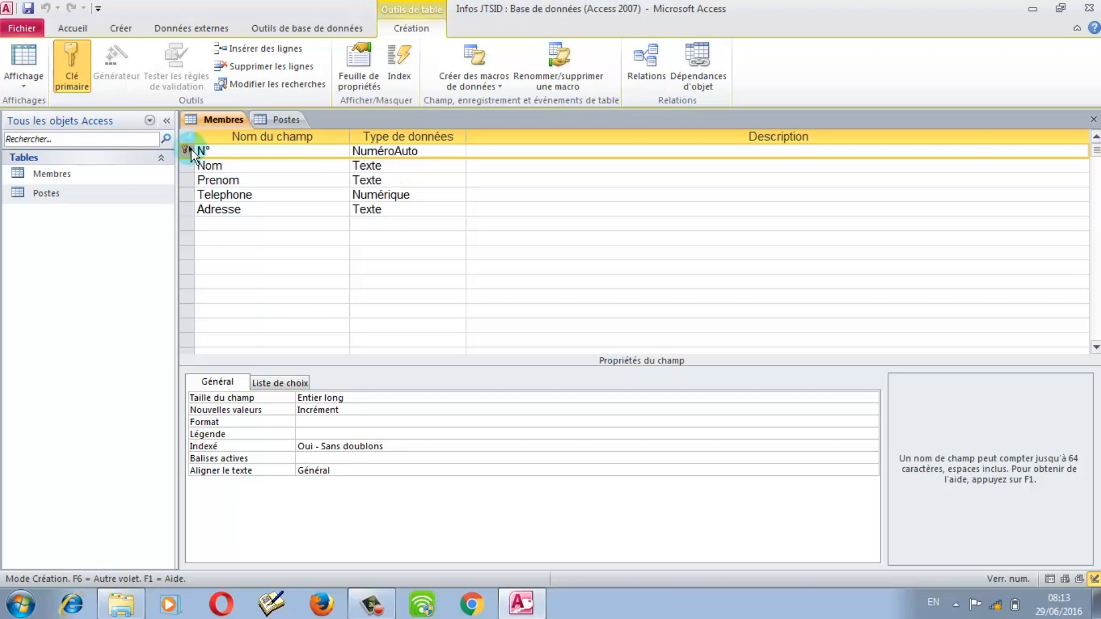
# Step: Compare Membres' N° (NuméroAuto) with Postes' Ref-Membre field across both designs
pyautogui.click(367, 153)
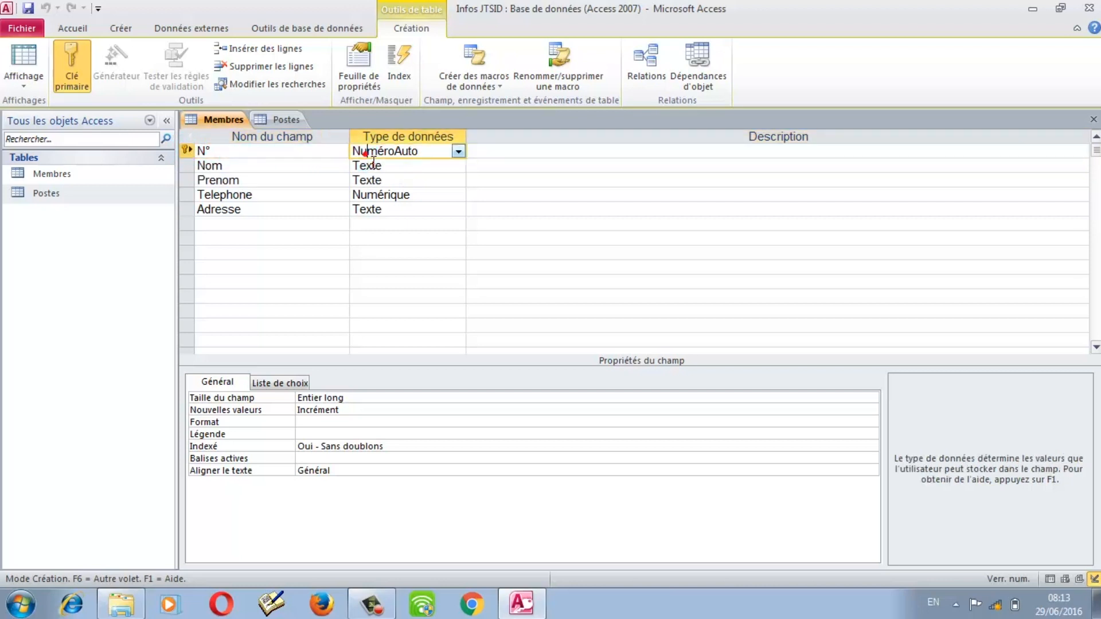
pyautogui.click(245, 154)
pyautogui.click(184, 150)
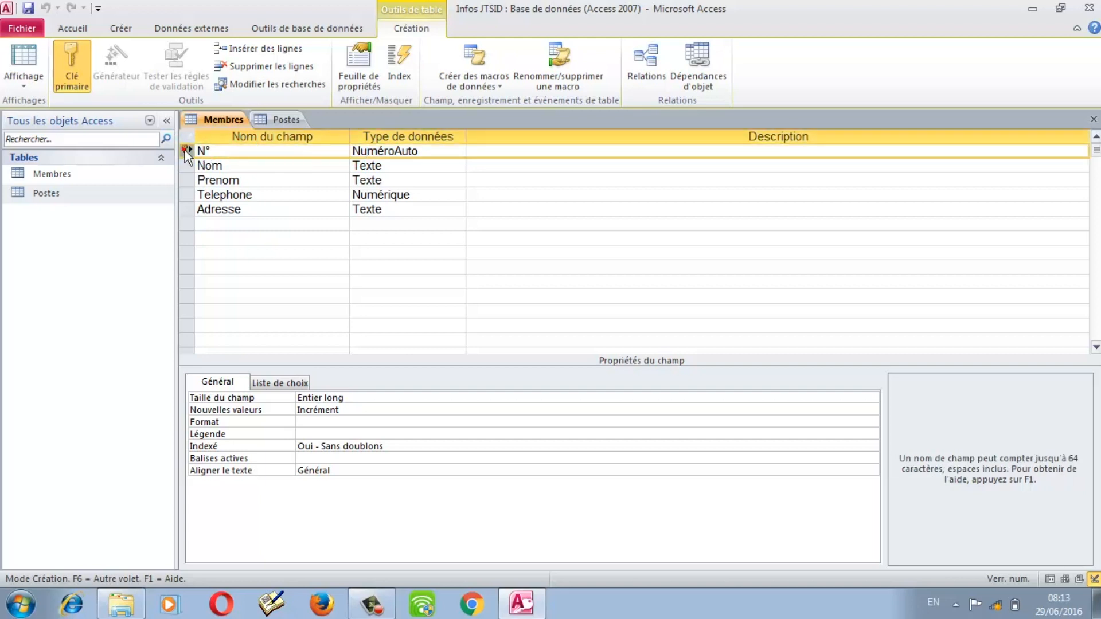
pyautogui.click(278, 119)
pyautogui.click(186, 181)
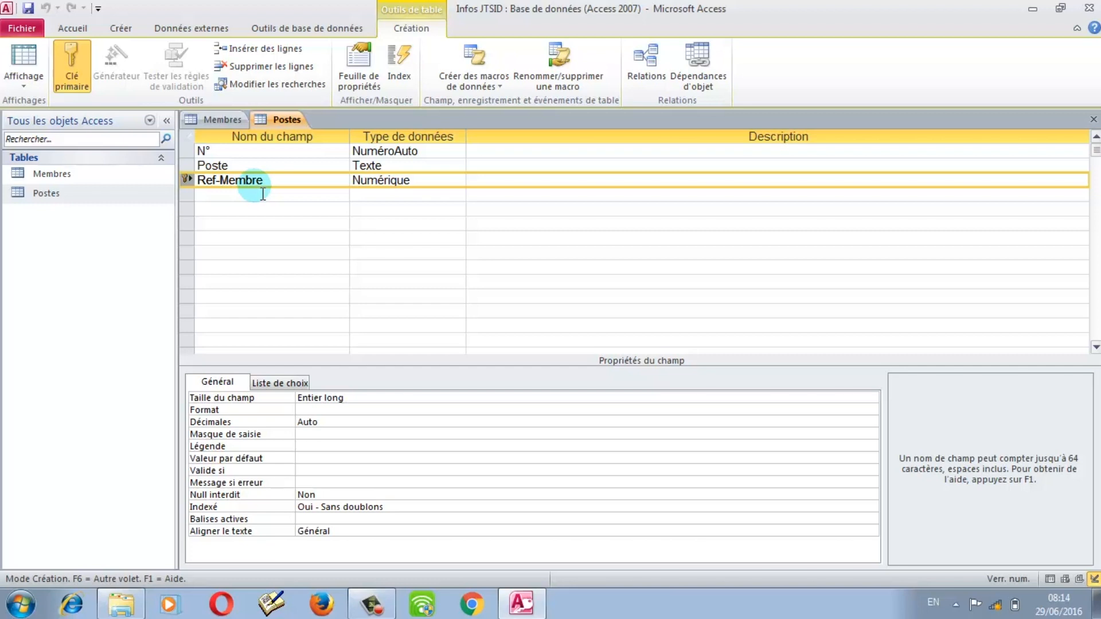
pyautogui.click(231, 118)
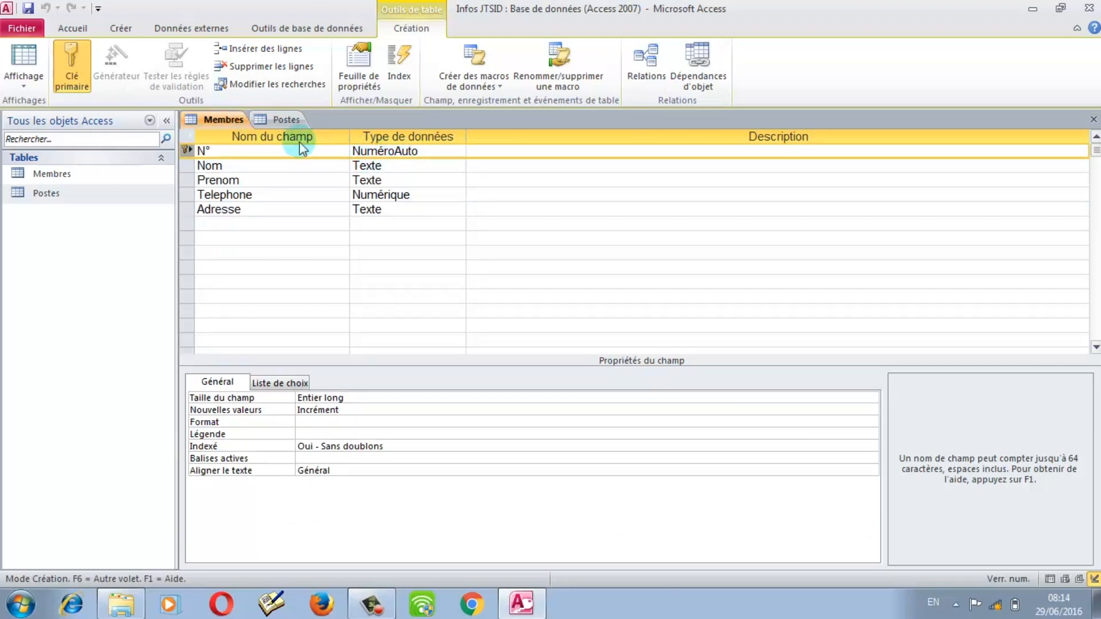
pyautogui.click(270, 119)
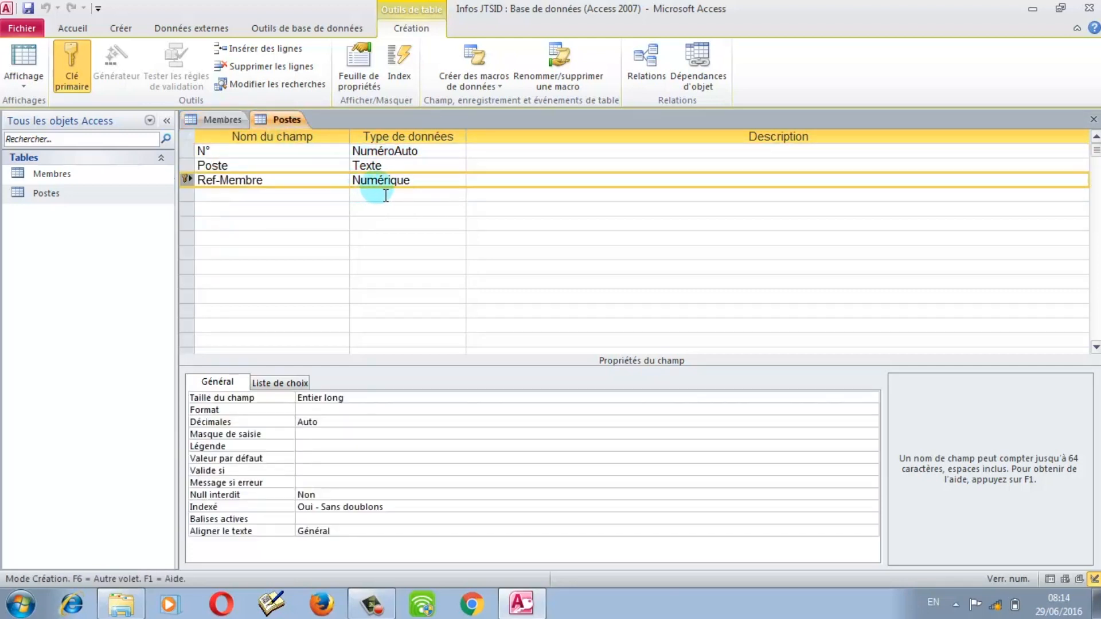
pyautogui.click(219, 119)
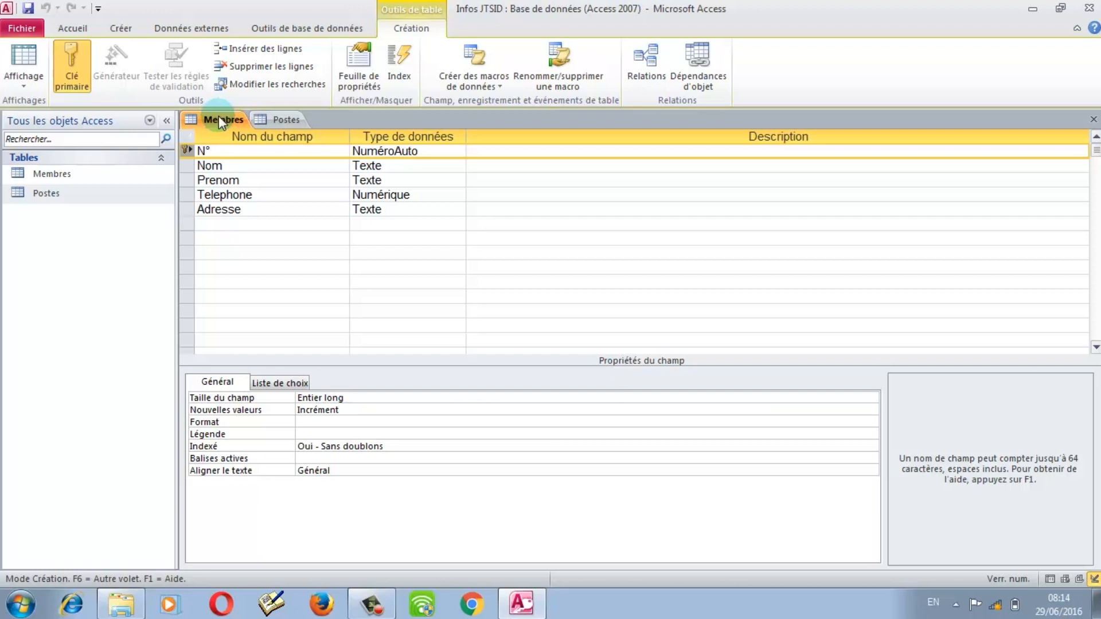
# Step: Review Postes' Ref-Membre field once more and close the Postes design
pyautogui.click(280, 119)
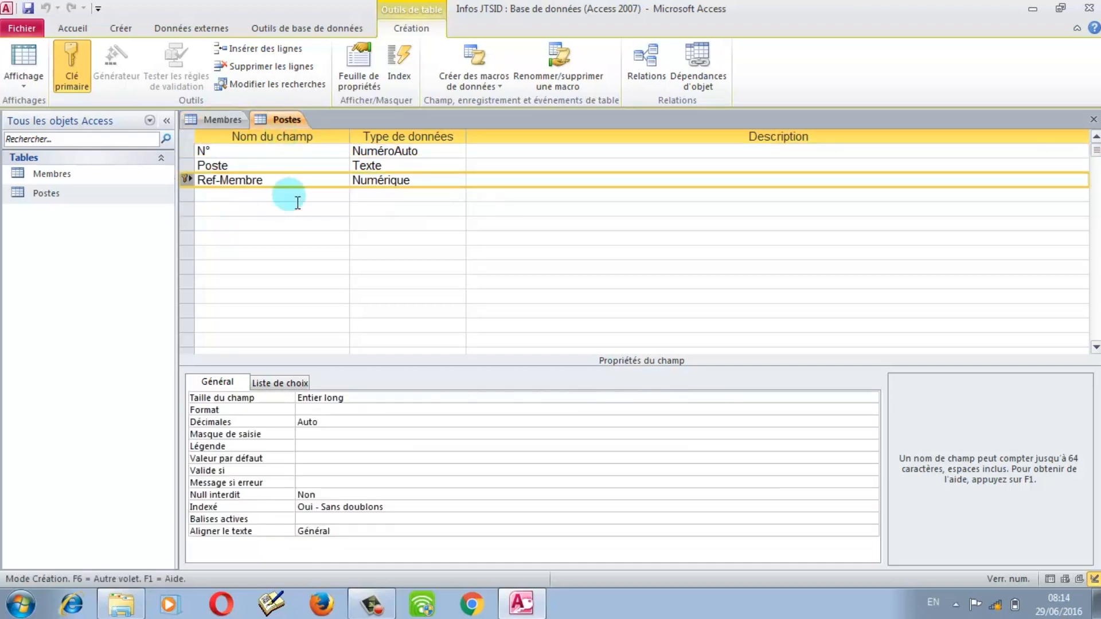
pyautogui.click(296, 188)
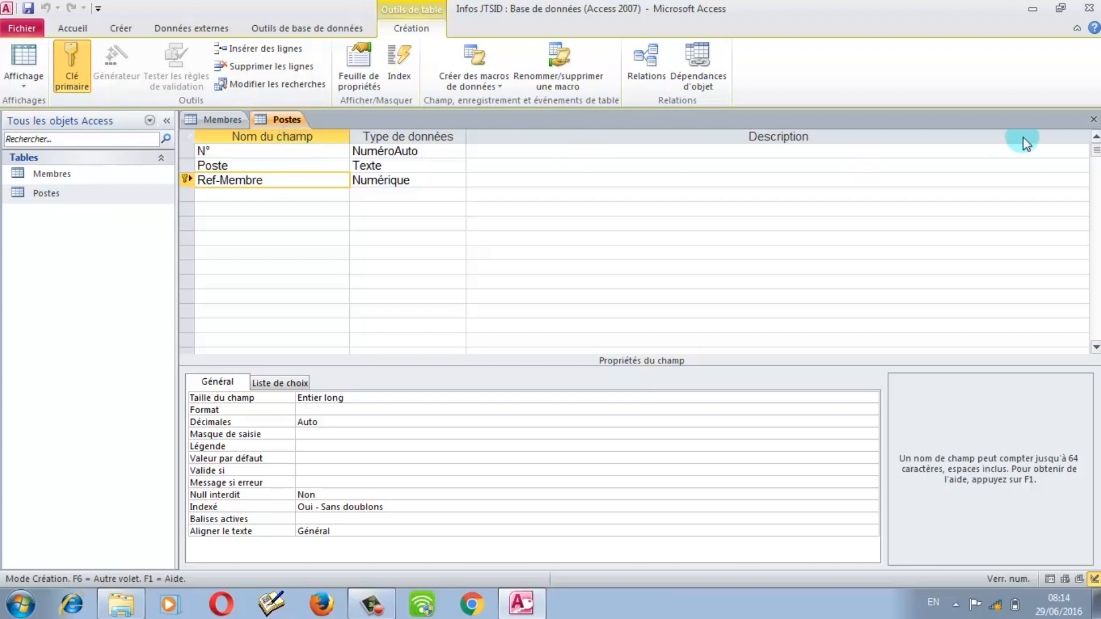
pyautogui.click(1093, 120)
# Step: Close the Membres design and open Relations from Outils de base de données
pyautogui.click(1093, 120)
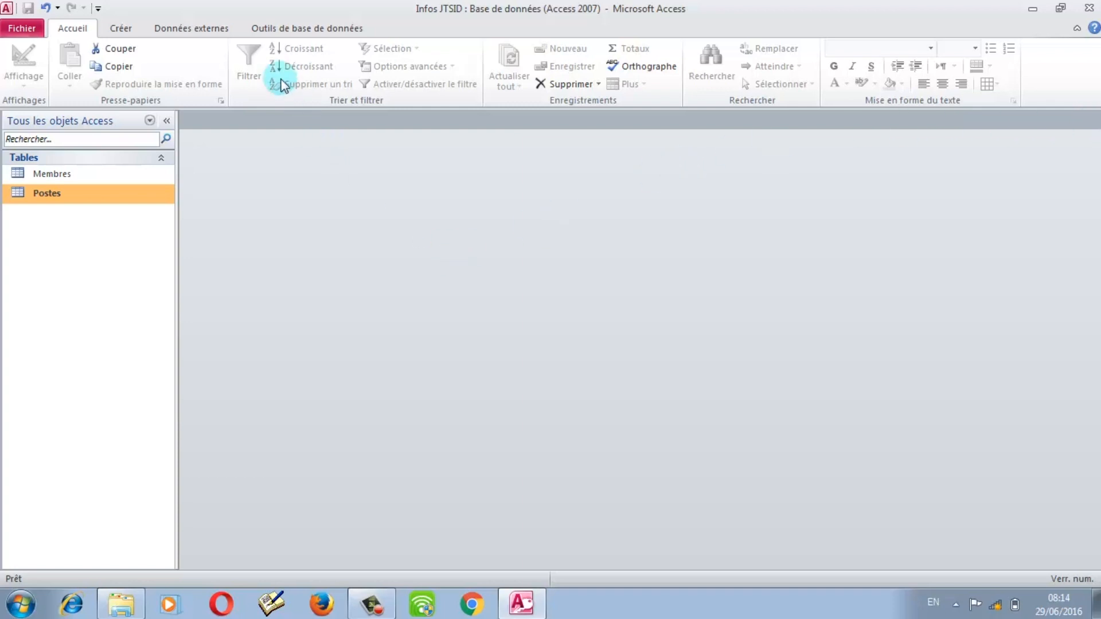
pyautogui.click(297, 30)
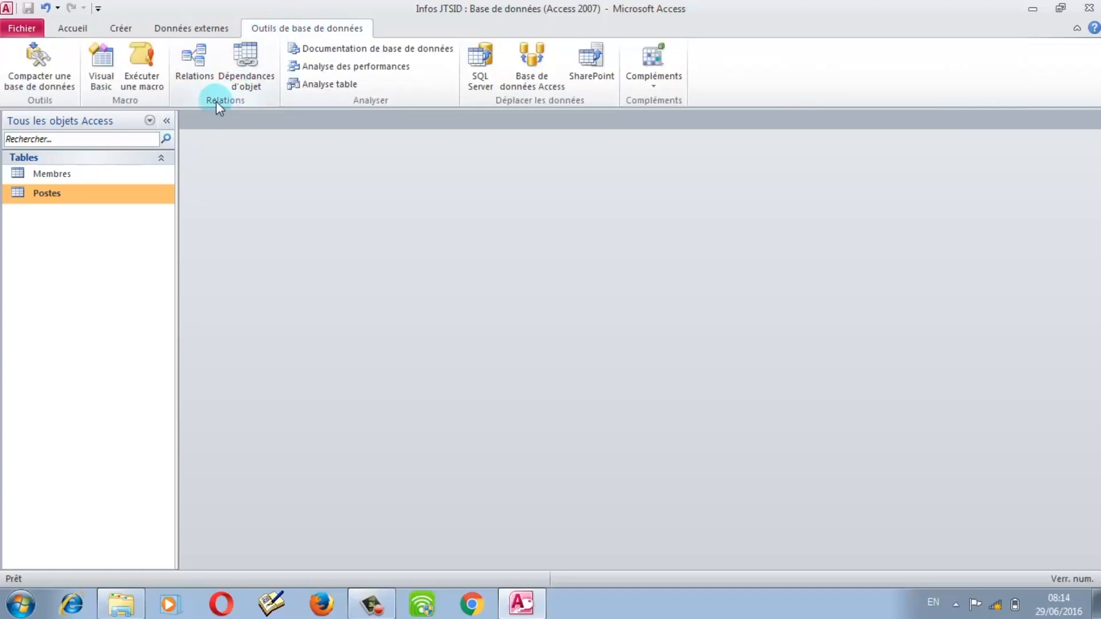
pyautogui.click(202, 71)
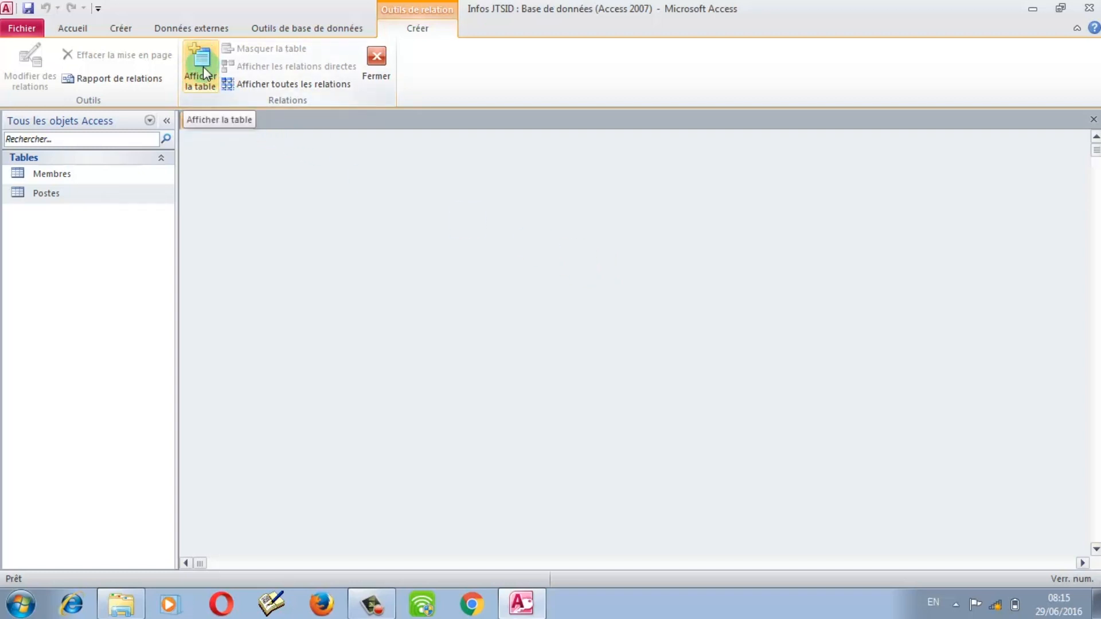
# Step: Add Membres and Postes via Afficher la table and arrange their boxes side by side
pyautogui.rightClick(305, 195)
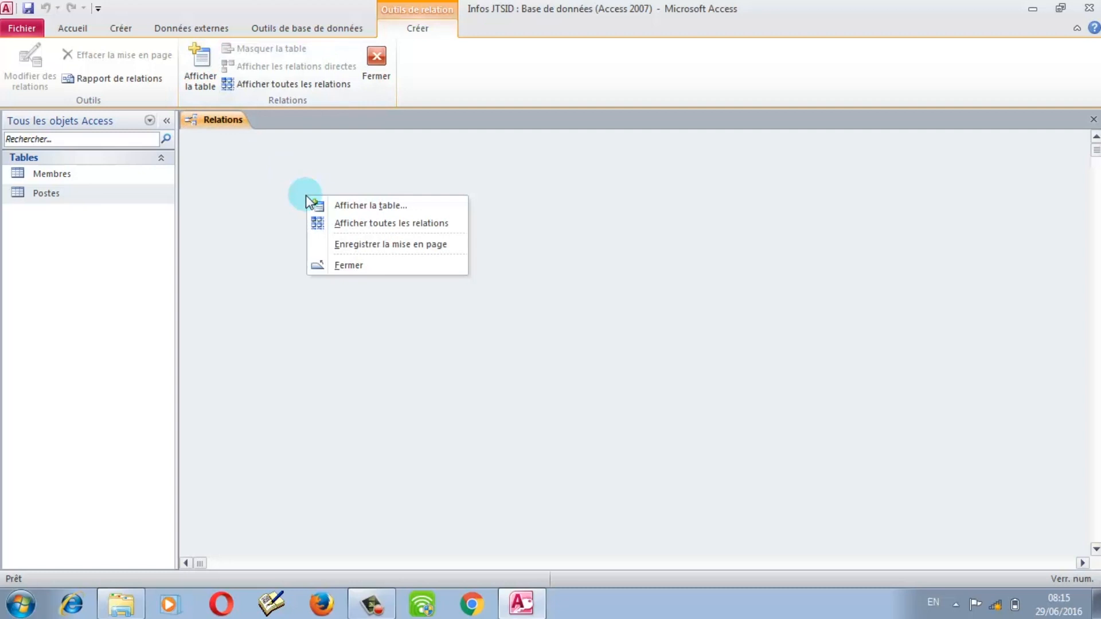
pyautogui.click(339, 206)
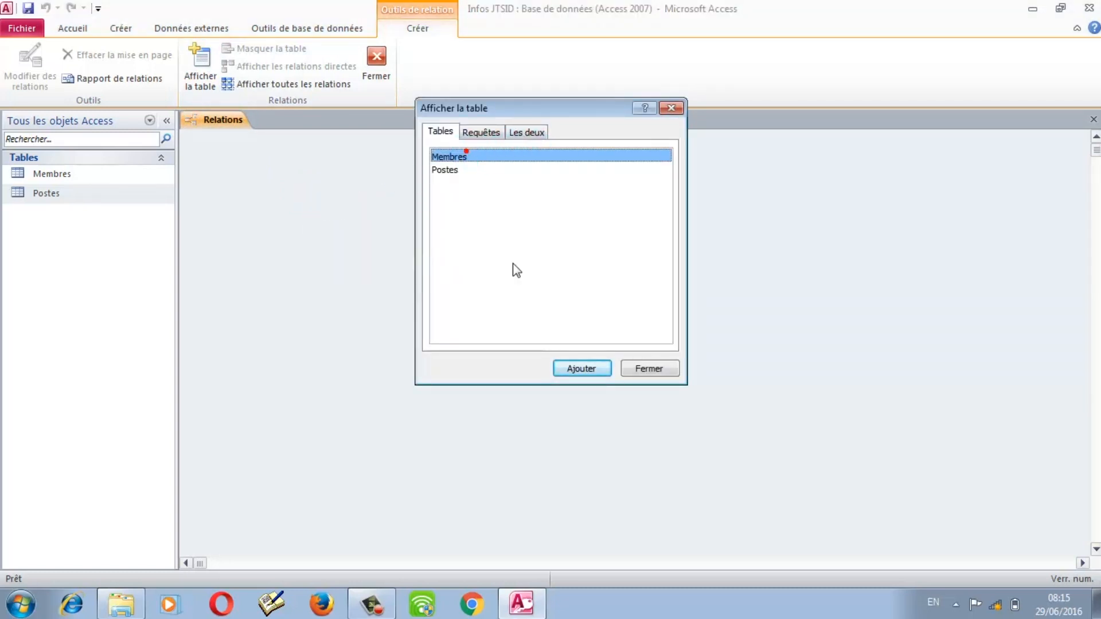
pyautogui.click(567, 367)
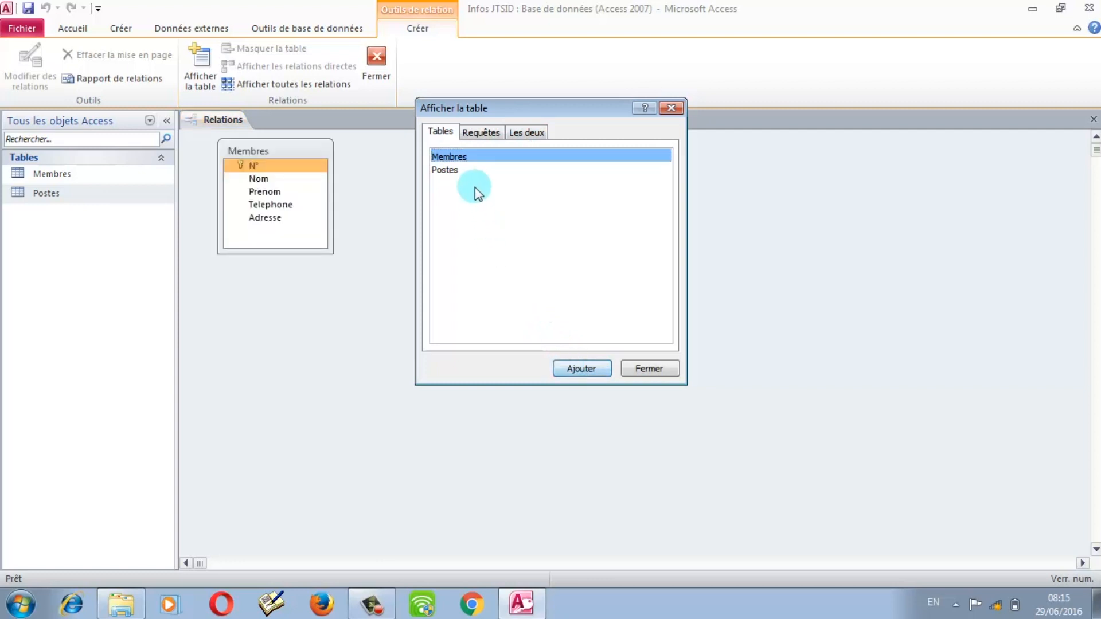
pyautogui.click(472, 172)
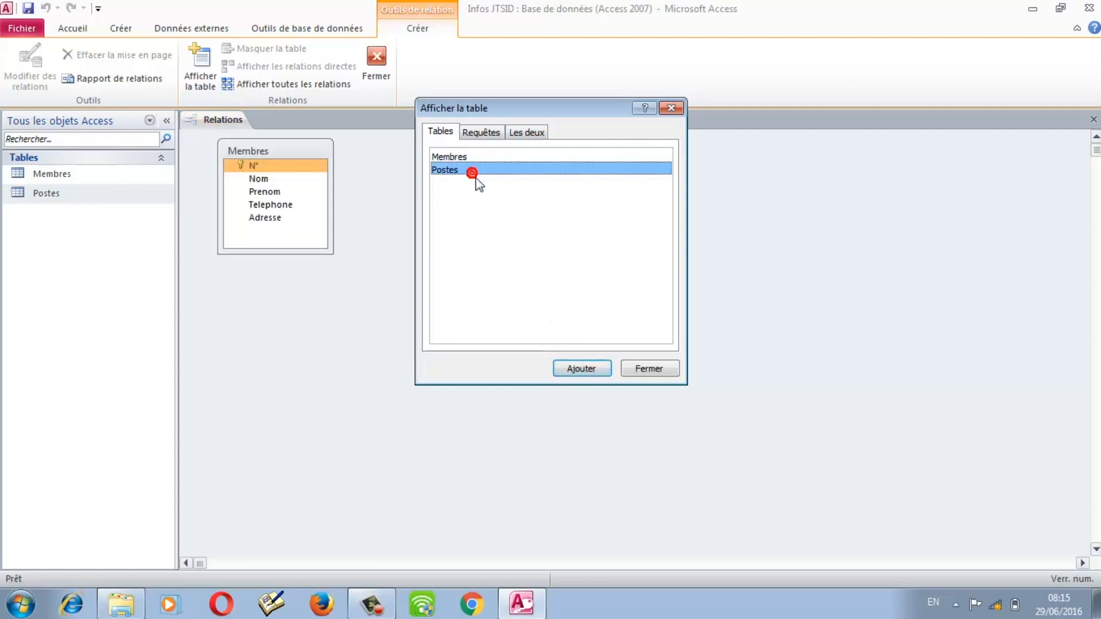
pyautogui.click(581, 368)
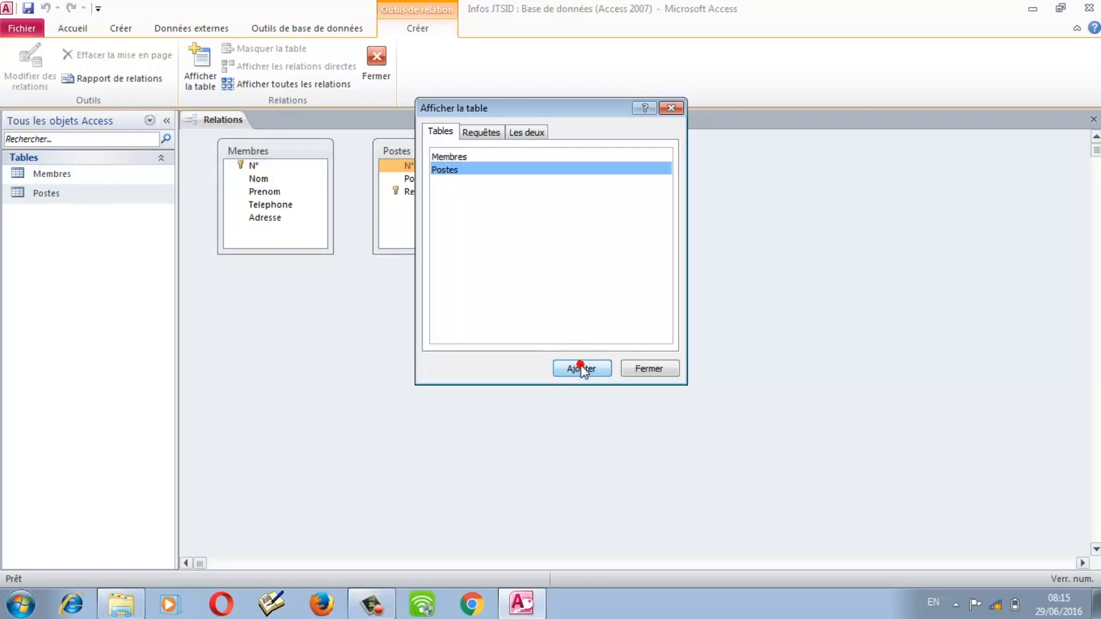
pyautogui.click(668, 108)
pyautogui.moveTo(443, 144); pyautogui.dragTo(668, 156)
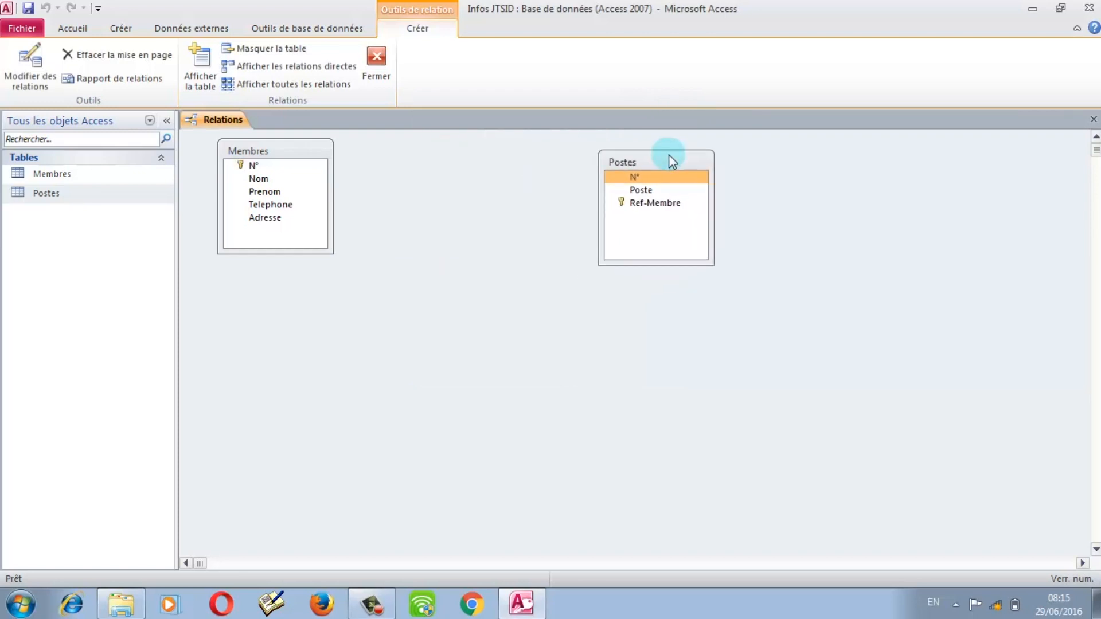
pyautogui.moveTo(274, 144); pyautogui.dragTo(343, 153)
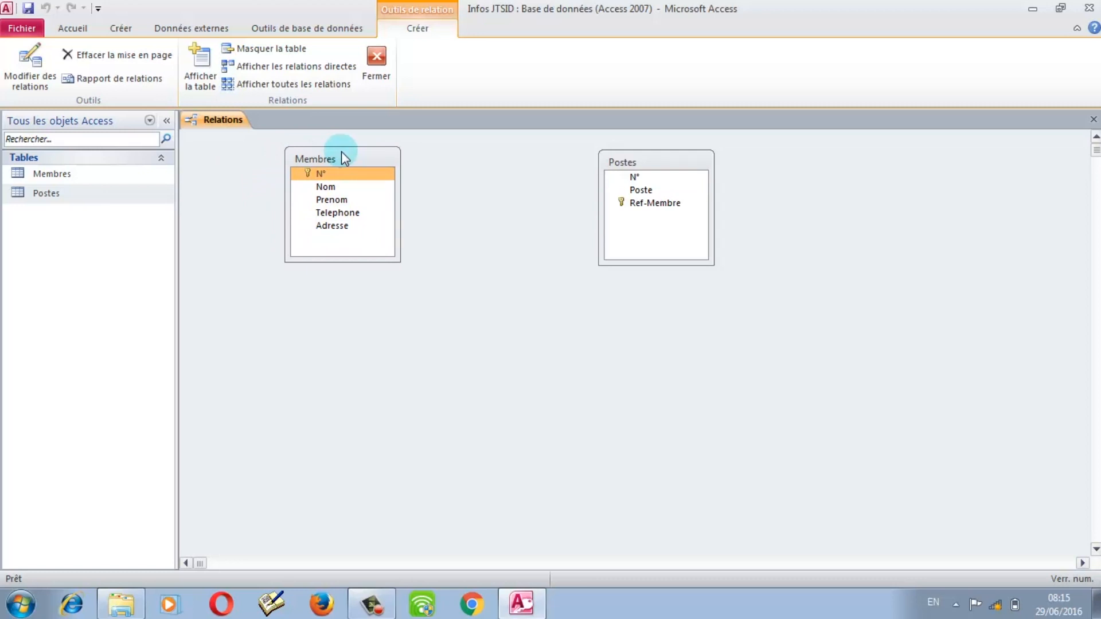
# Step: Link Membres' N° to Postes' Ref-Membre, opening Modifier des relations
pyautogui.click(374, 175)
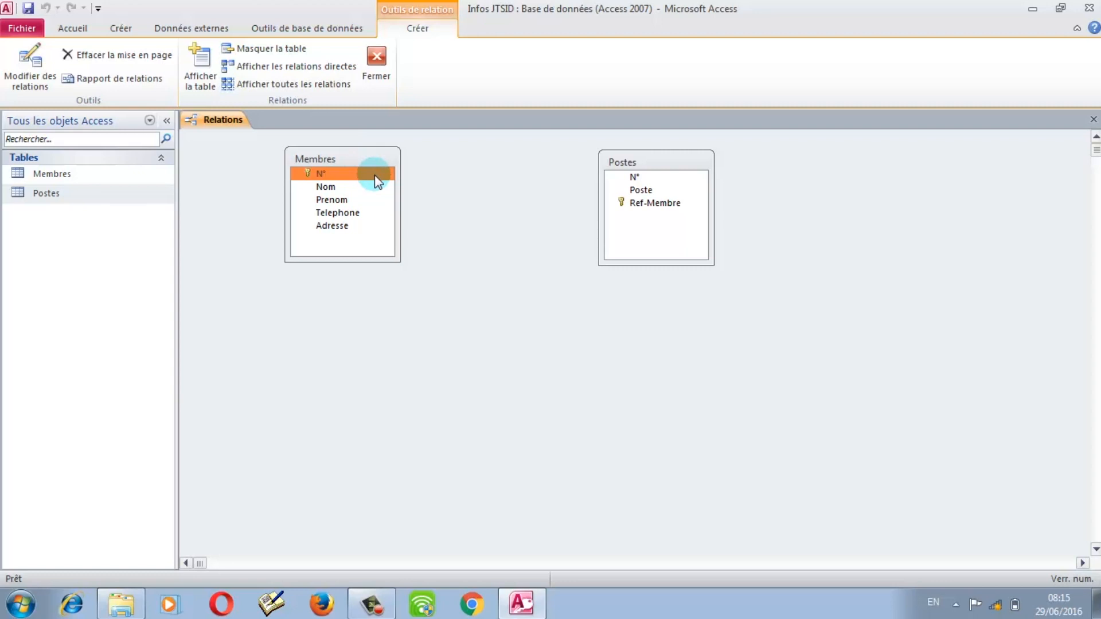
pyautogui.moveTo(374, 174); pyautogui.dragTo(629, 211)
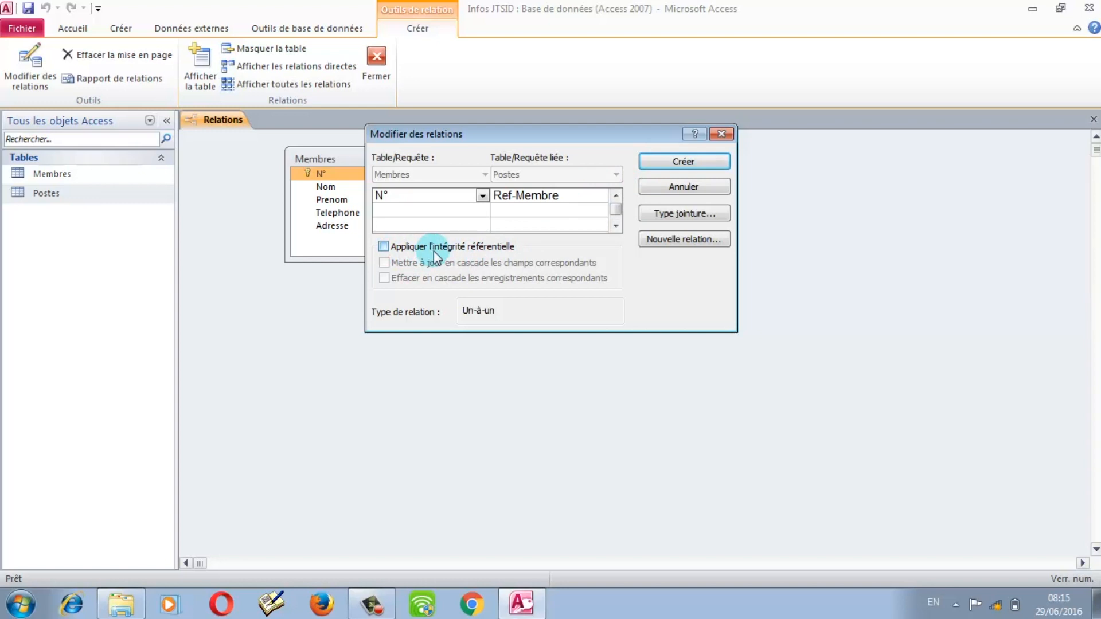
# Step: Enforce referential integrity and confirm the N°–Ref-Membre field pairing
pyautogui.click(411, 252)
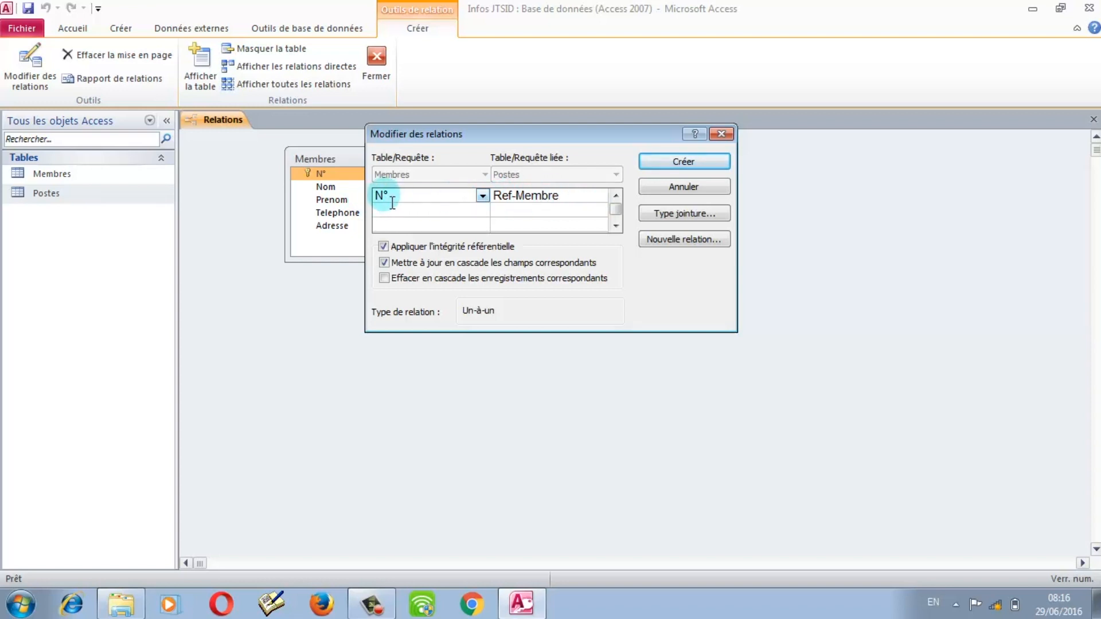
pyautogui.doubleClick(590, 205)
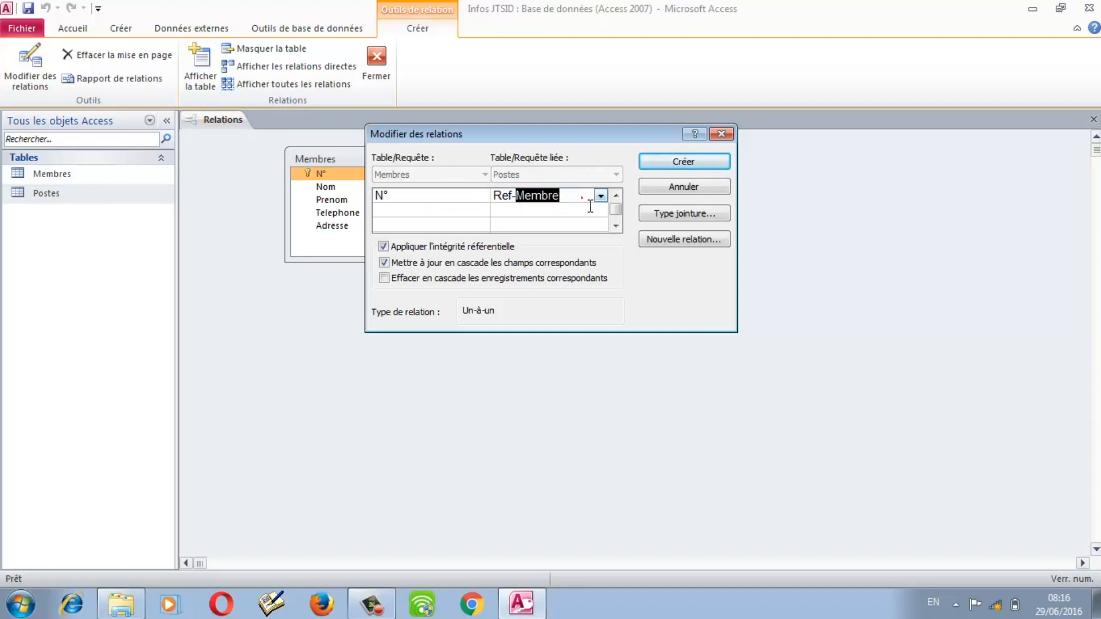
pyautogui.click(427, 205)
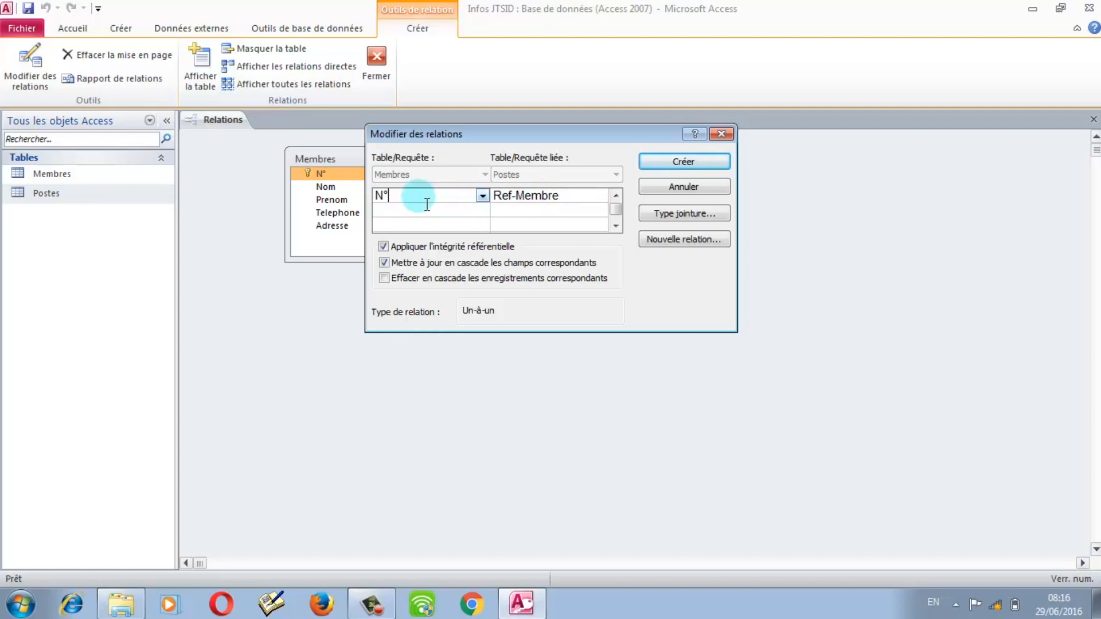
pyautogui.click(601, 203)
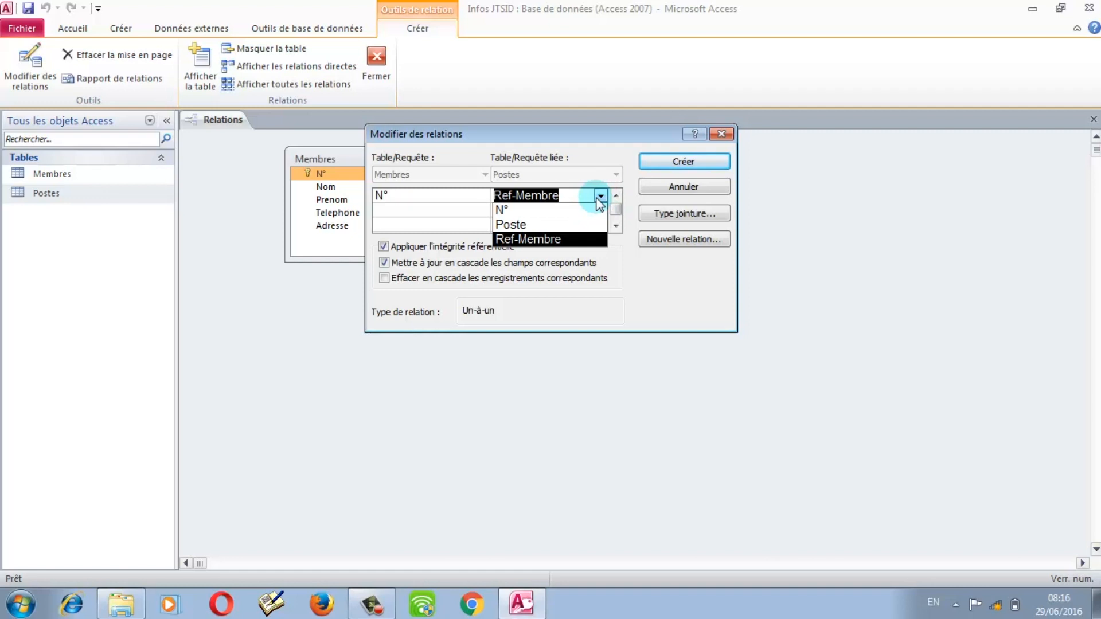
pyautogui.click(425, 195)
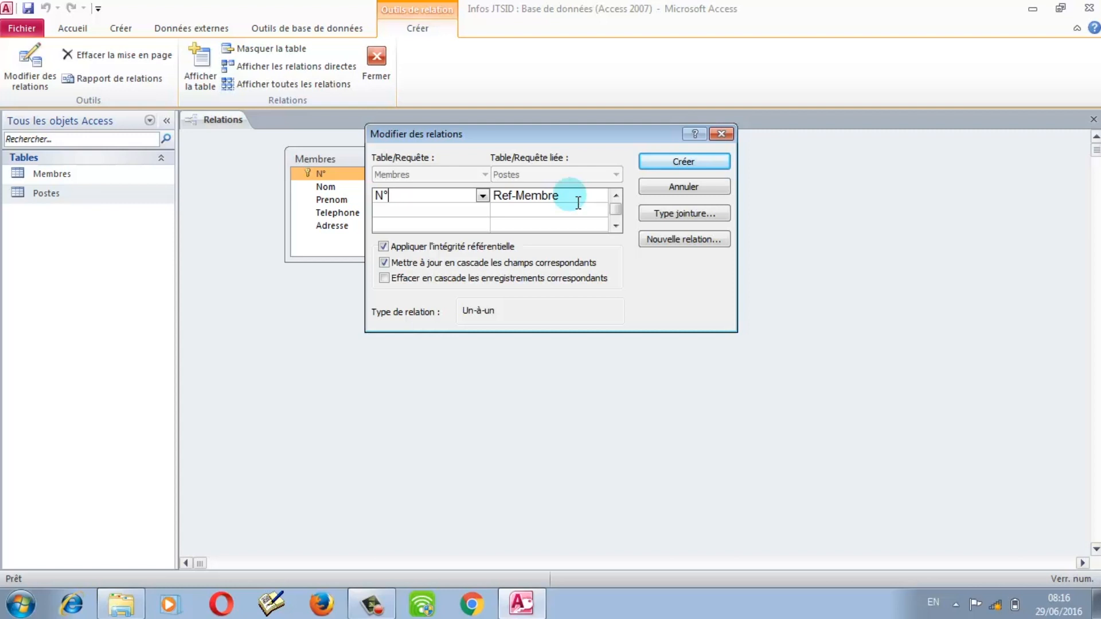
# Step: Turn the cascade options off and create the one-to-one Membres–Postes relationship
pyautogui.click(465, 279)
pyautogui.click(384, 278)
pyautogui.click(384, 263)
pyautogui.click(708, 161)
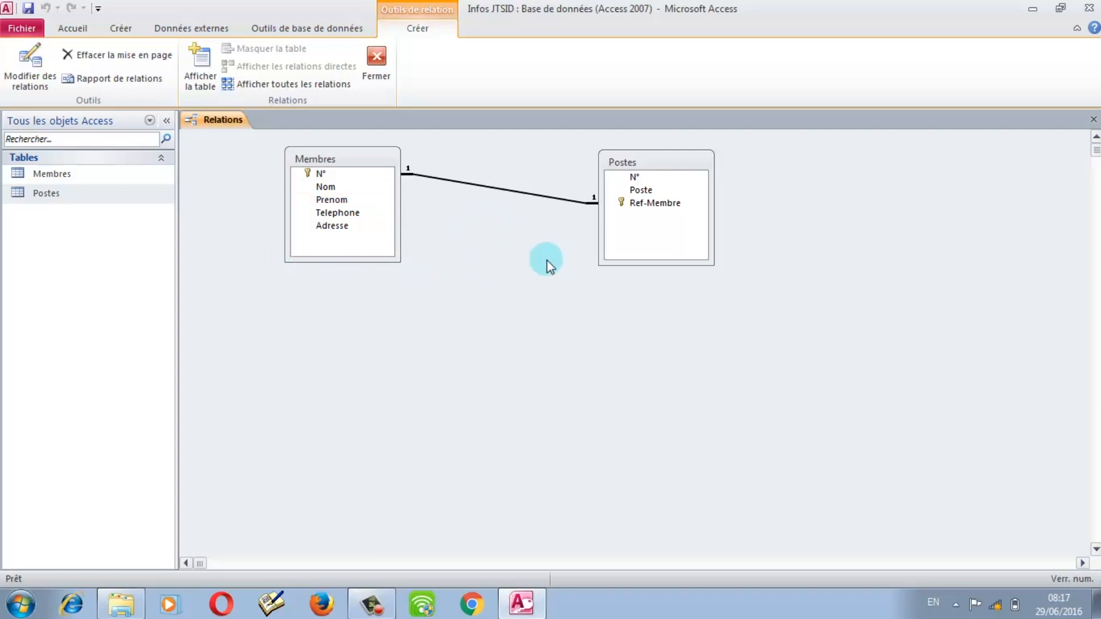
# Step: Close the Relations window, saving the layout, and open the Membres table
pyautogui.click(376, 73)
pyautogui.click(461, 344)
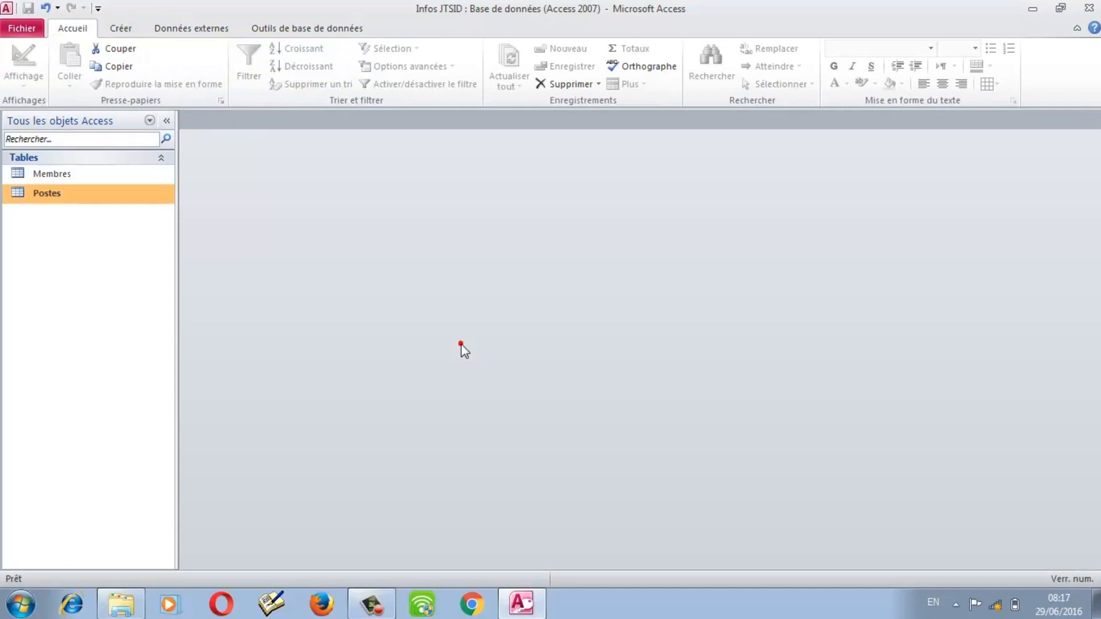
pyautogui.doubleClick(72, 174)
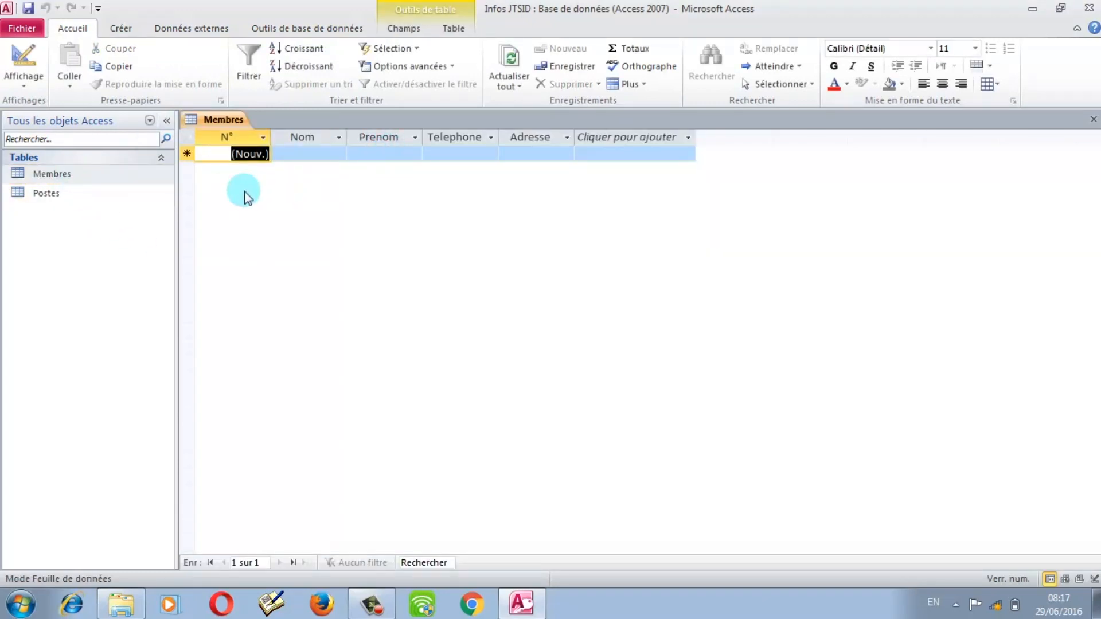
# Step: Open Postes, then start a new Membres record with the member's last and first name
pyautogui.click(51, 195)
pyautogui.doubleClick(51, 200)
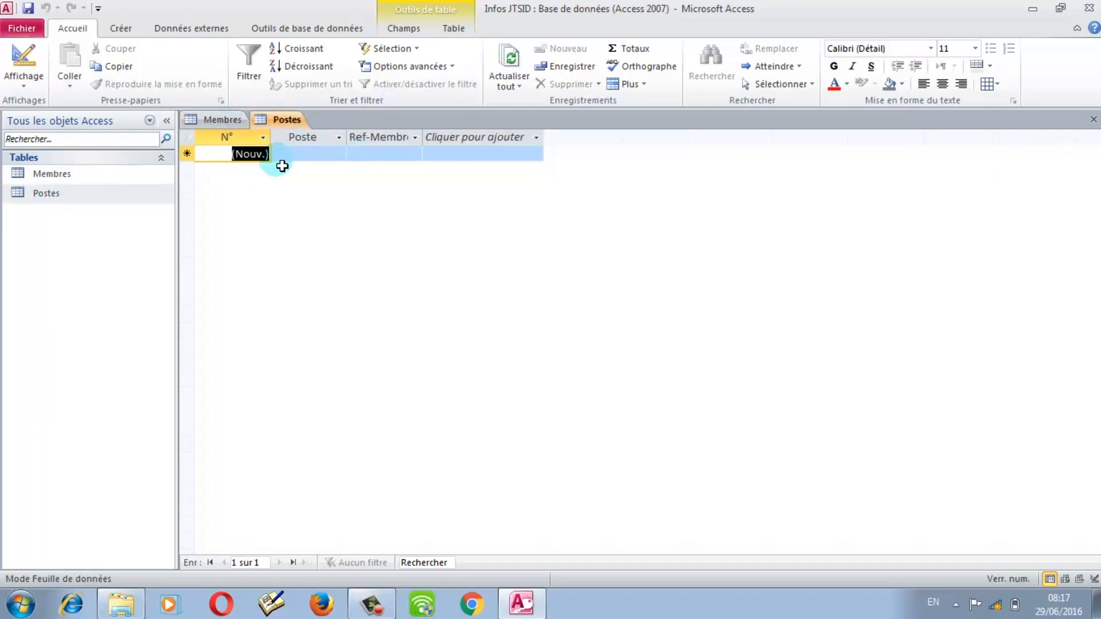
pyautogui.click(233, 122)
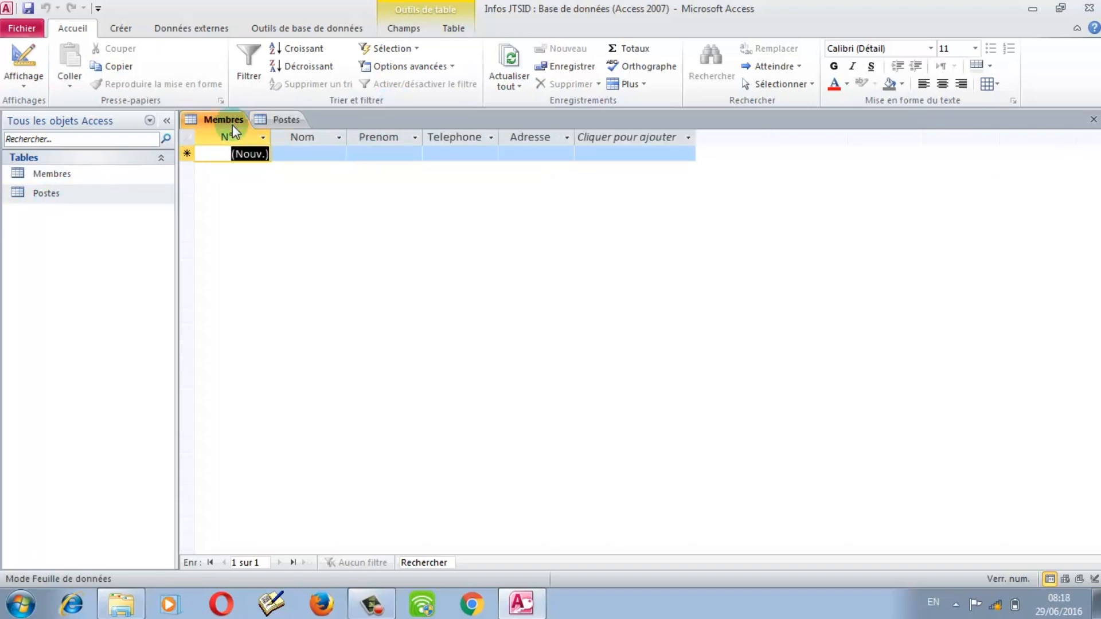
pyautogui.click(297, 153)
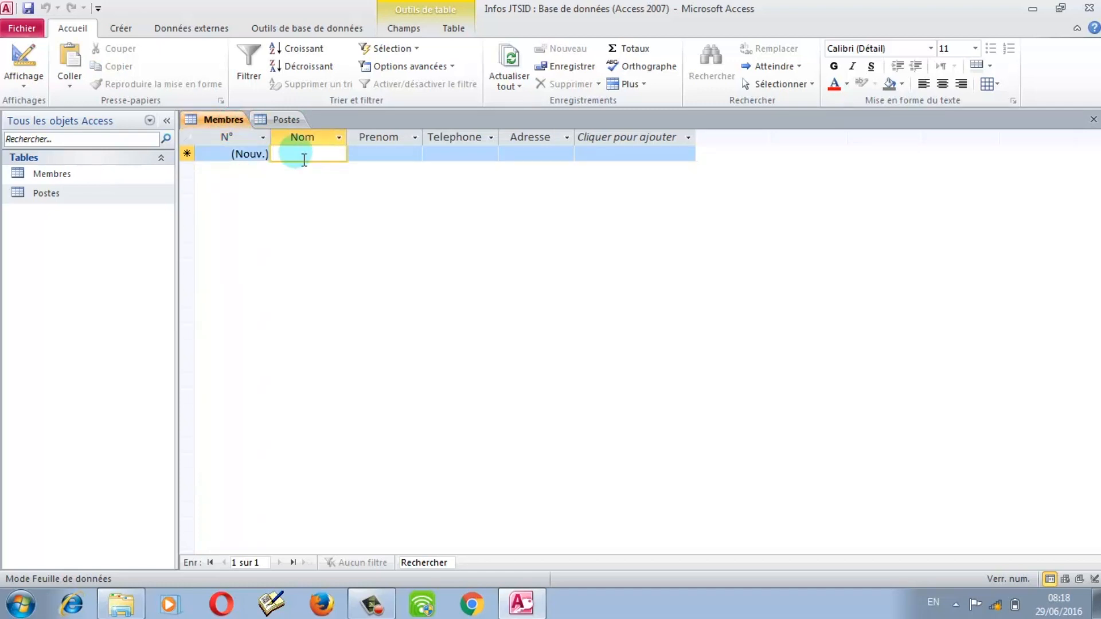
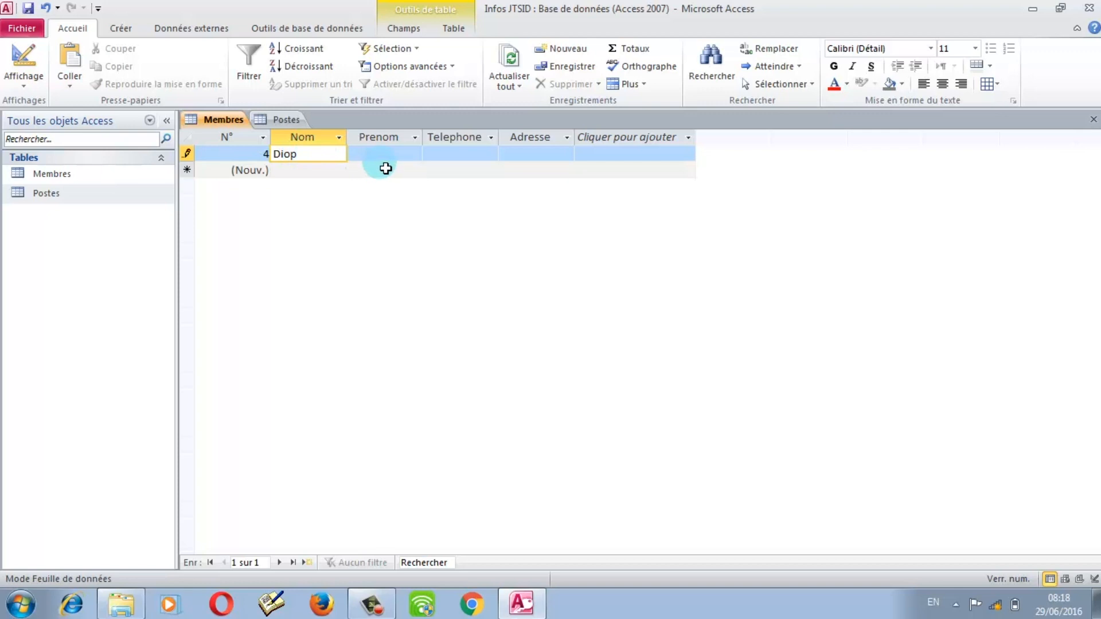
pyautogui.click(389, 161)
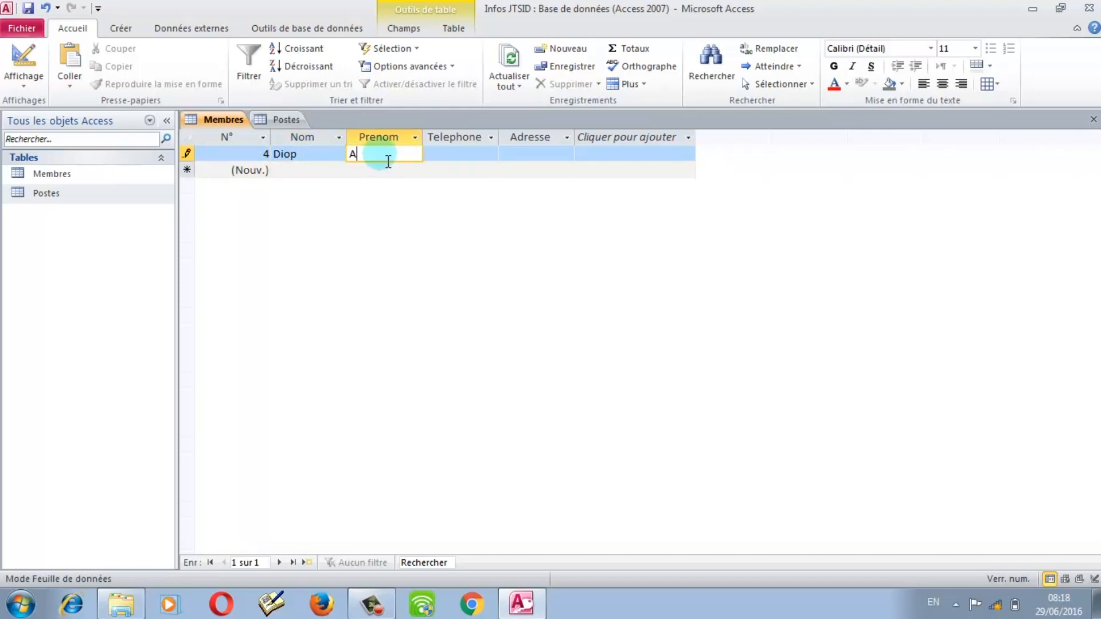
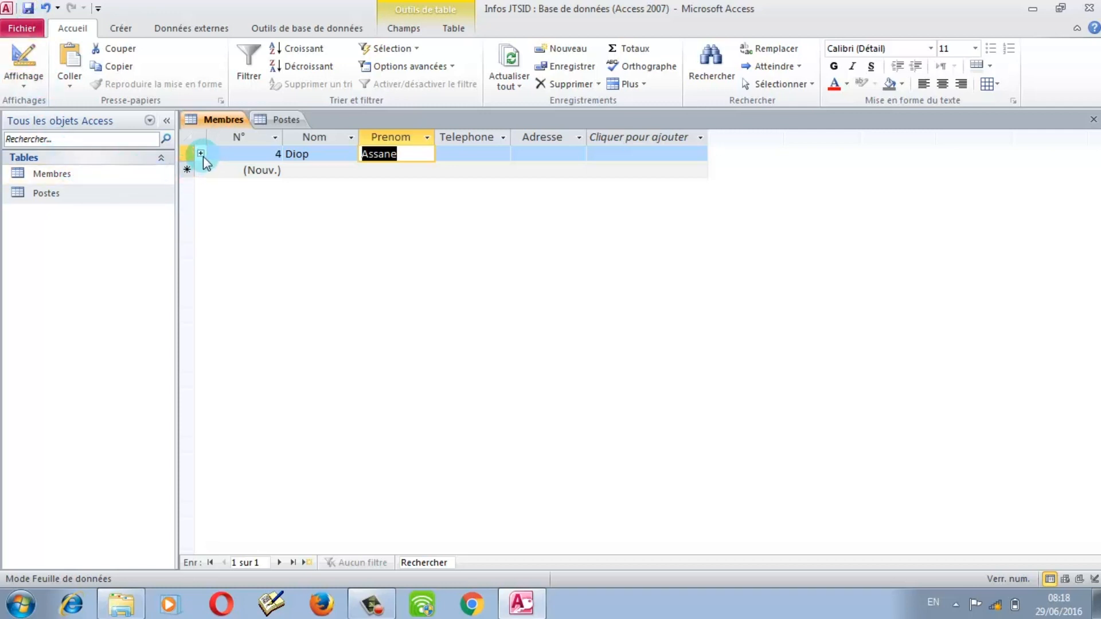
# Step: Enter 'President' as the Poste in member 4's expanded subdatasheet, then open Postes
pyautogui.click(201, 153)
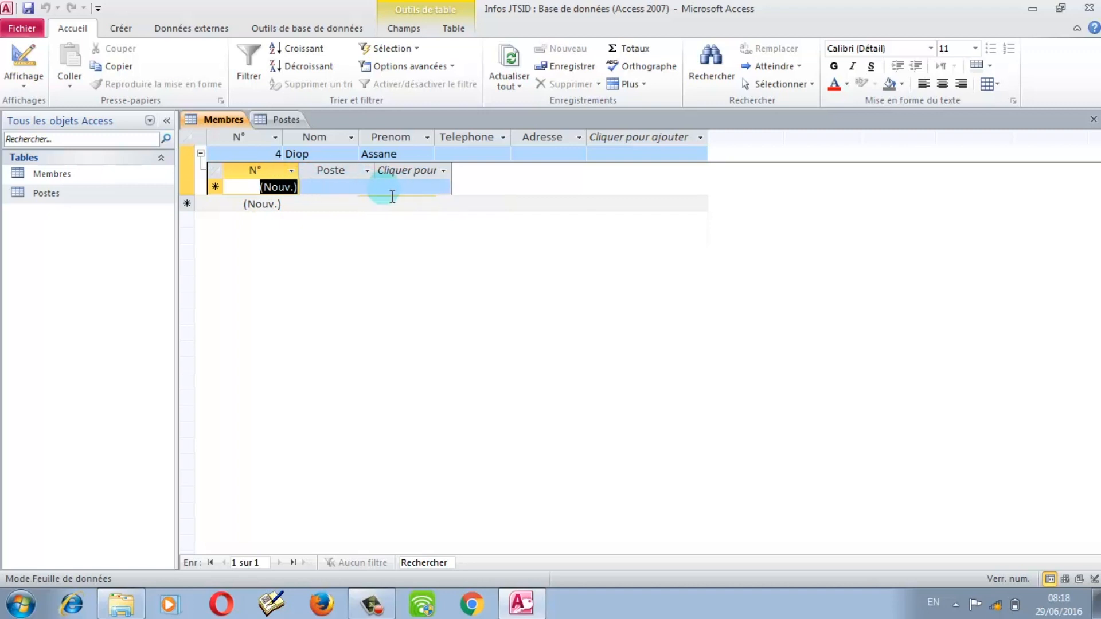
pyautogui.click(349, 195)
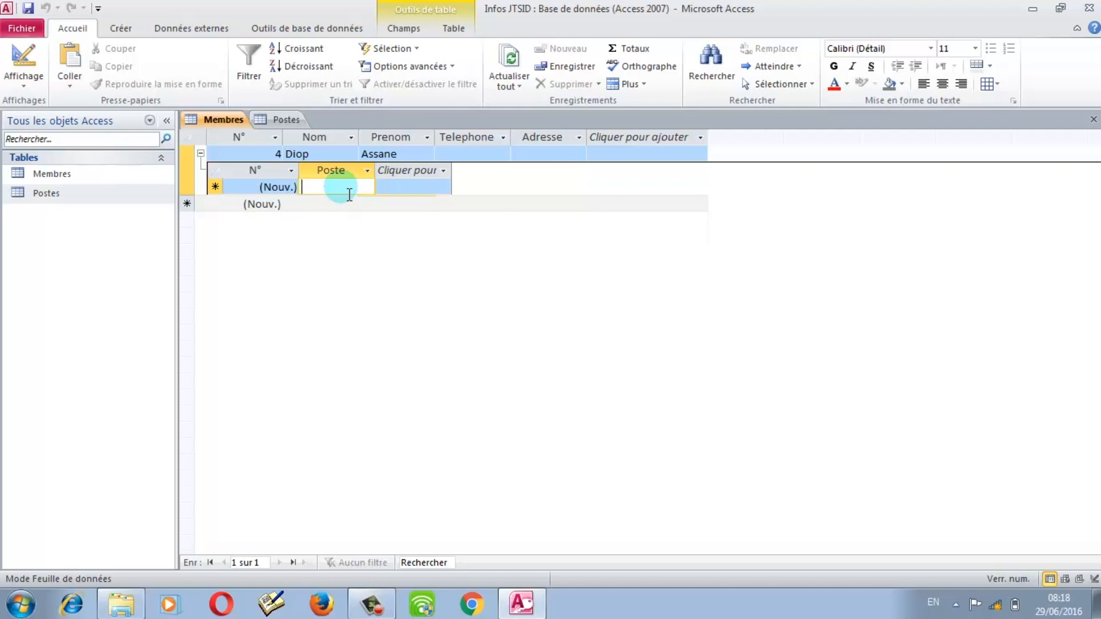
pyautogui.write('P')
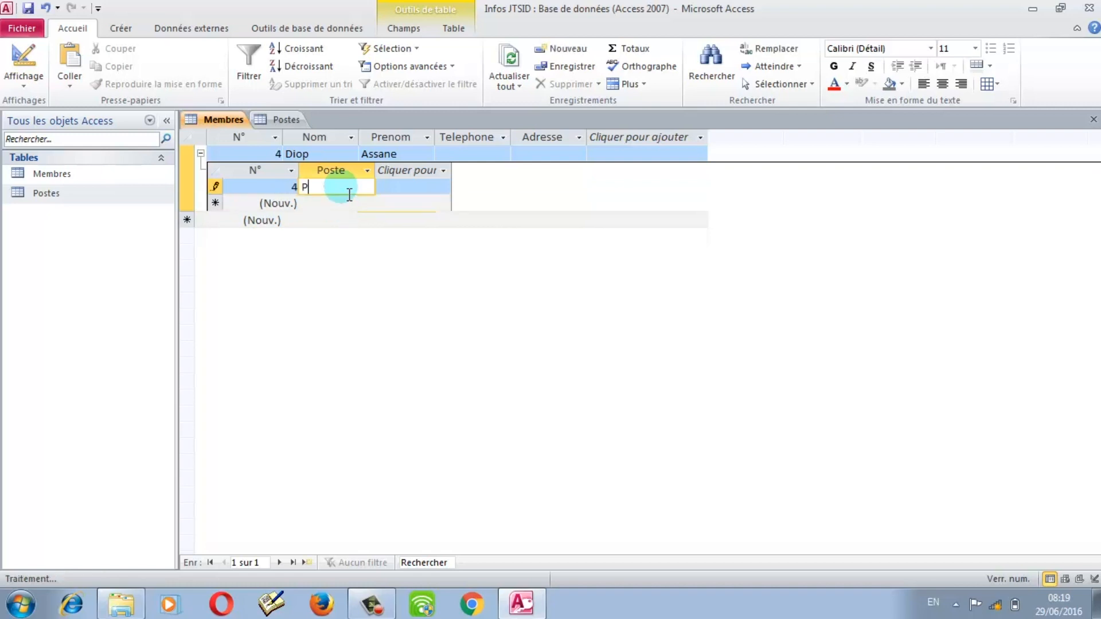
pyautogui.write('r')
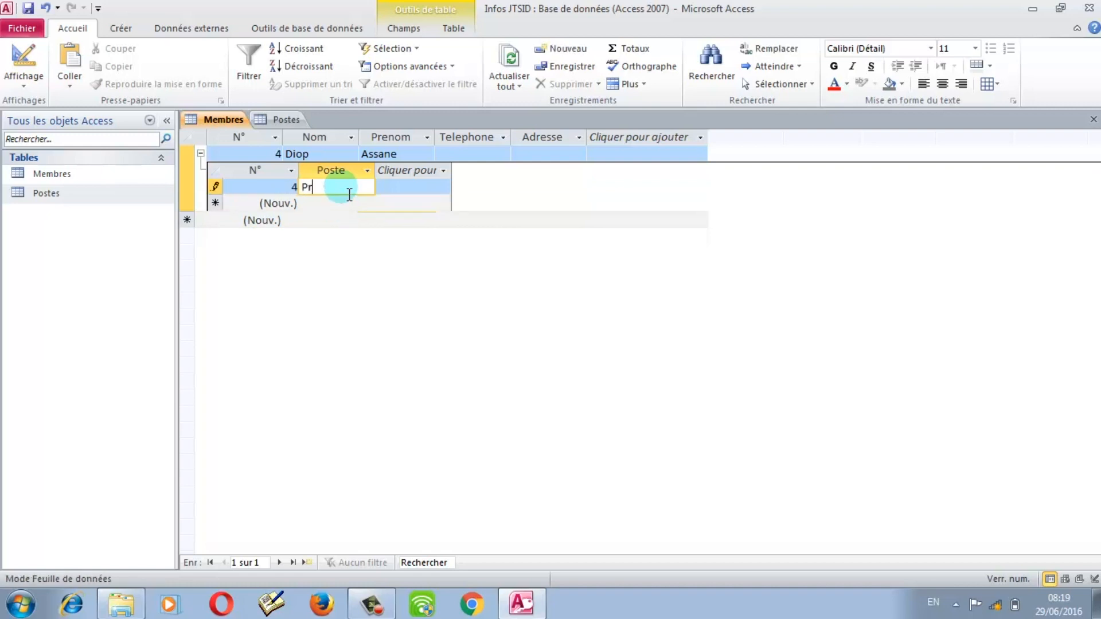
pyautogui.write('esident')
pyautogui.press('Tab')
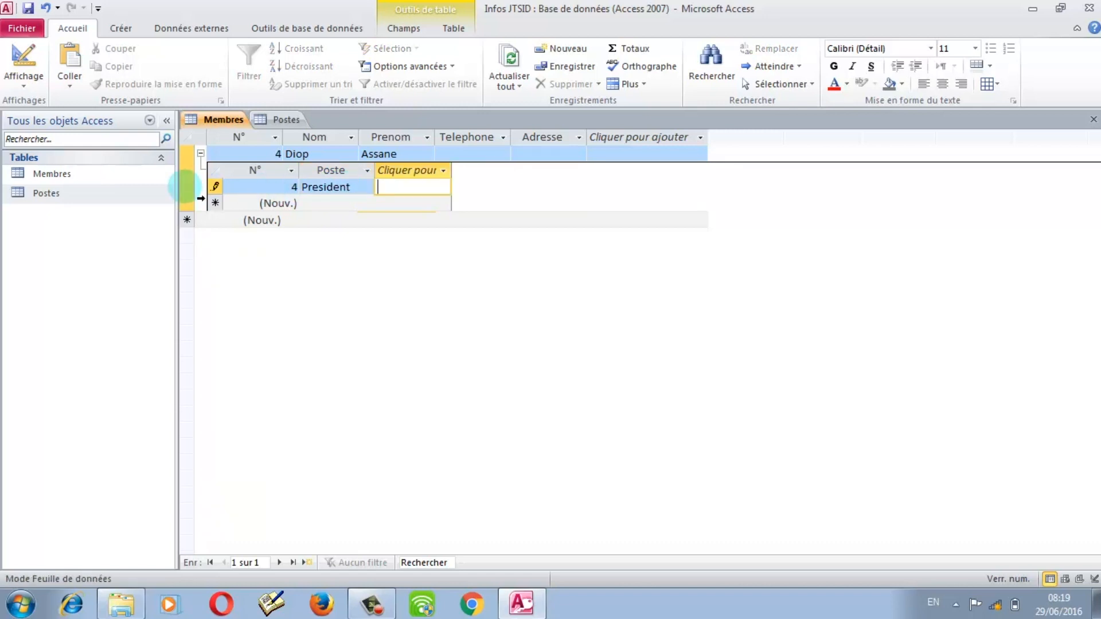
pyautogui.doubleClick(52, 194)
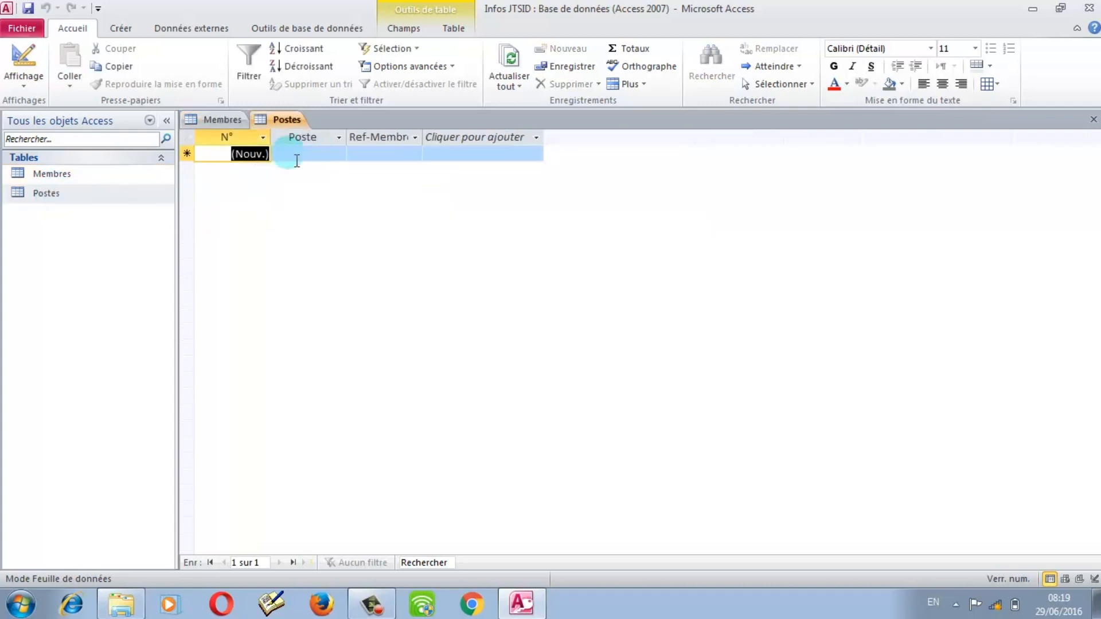
# Step: Refresh all data, switching between Membres and Postes, until Postes shows President with Ref-Membre 4
pyautogui.click(512, 57)
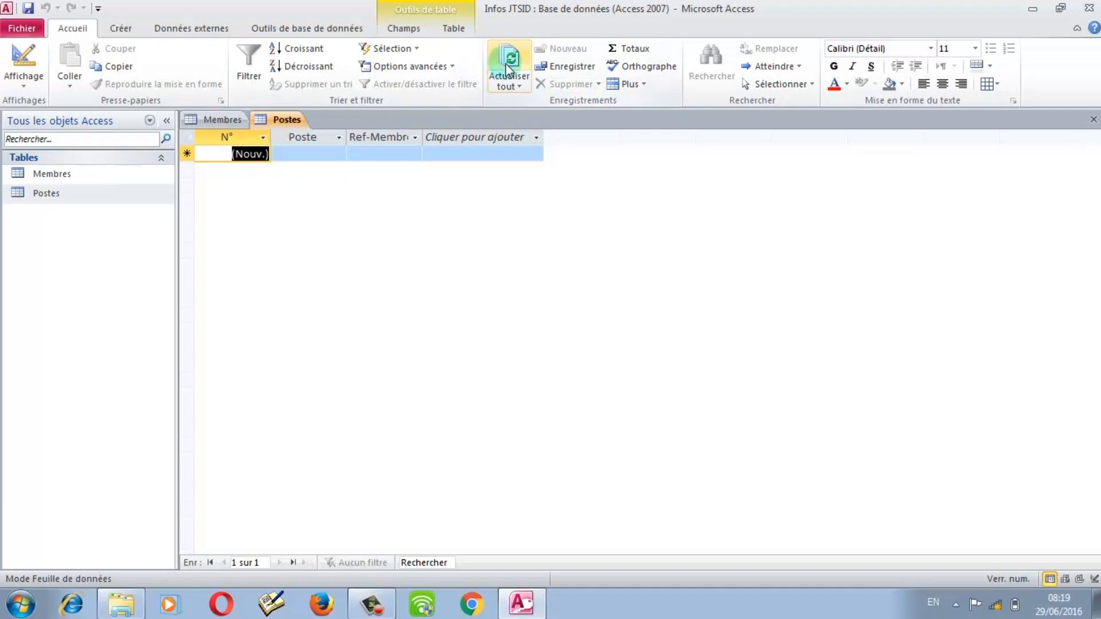
pyautogui.doubleClick(52, 174)
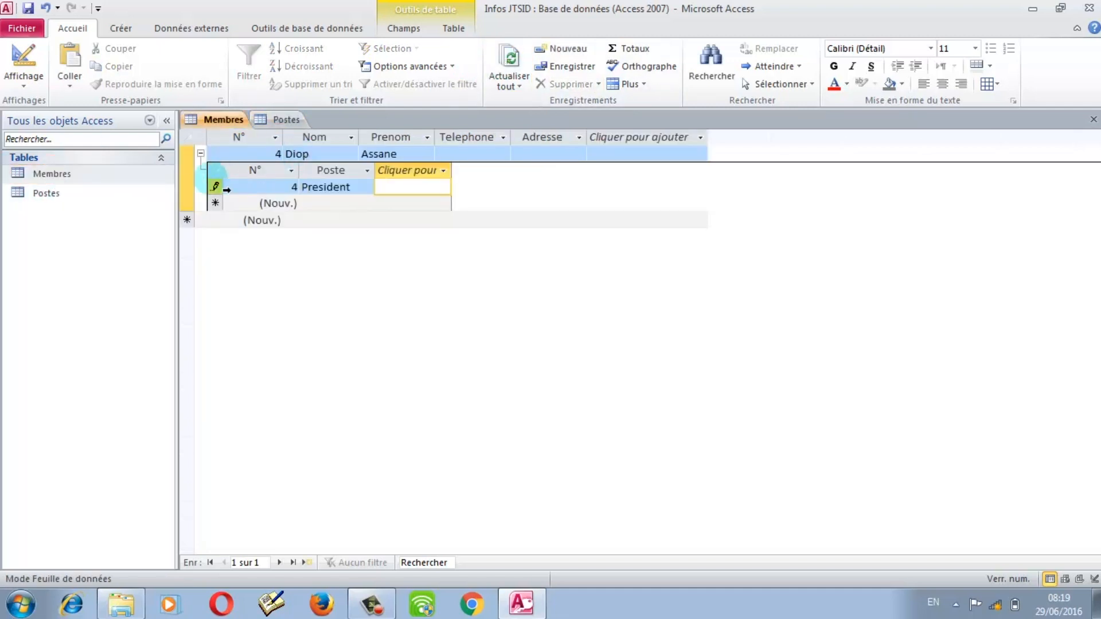
pyautogui.click(507, 63)
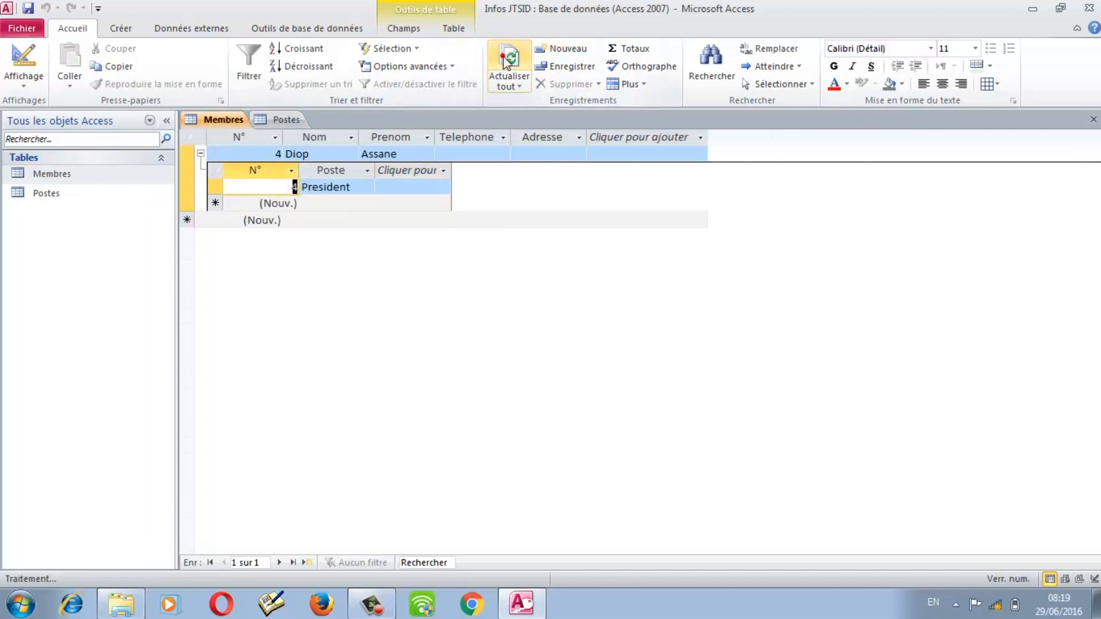
pyautogui.doubleClick(58, 193)
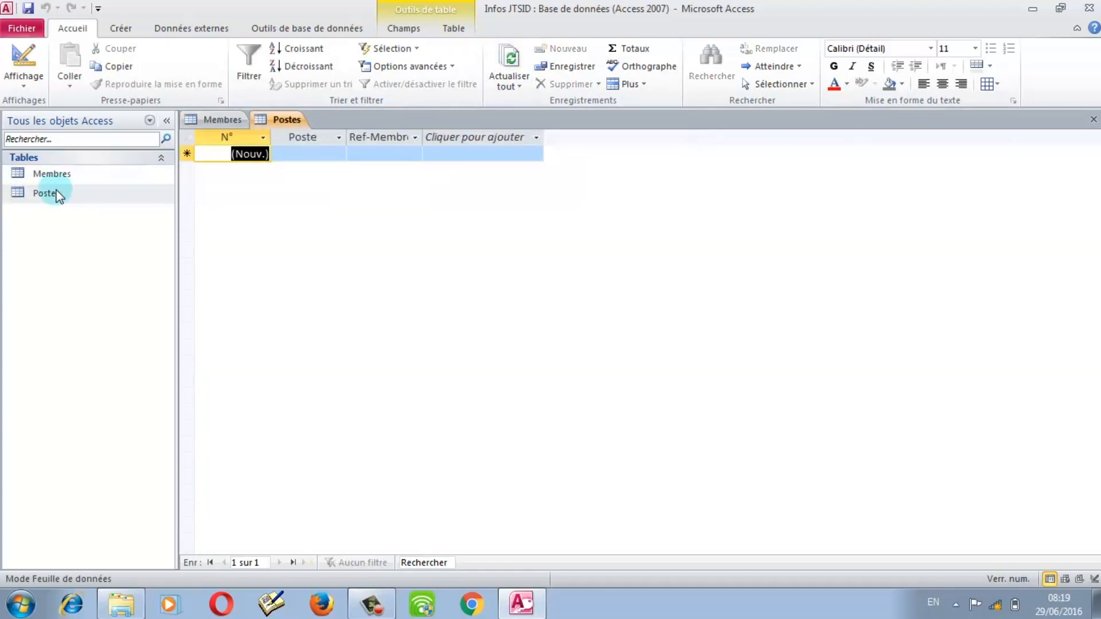
pyautogui.click(507, 59)
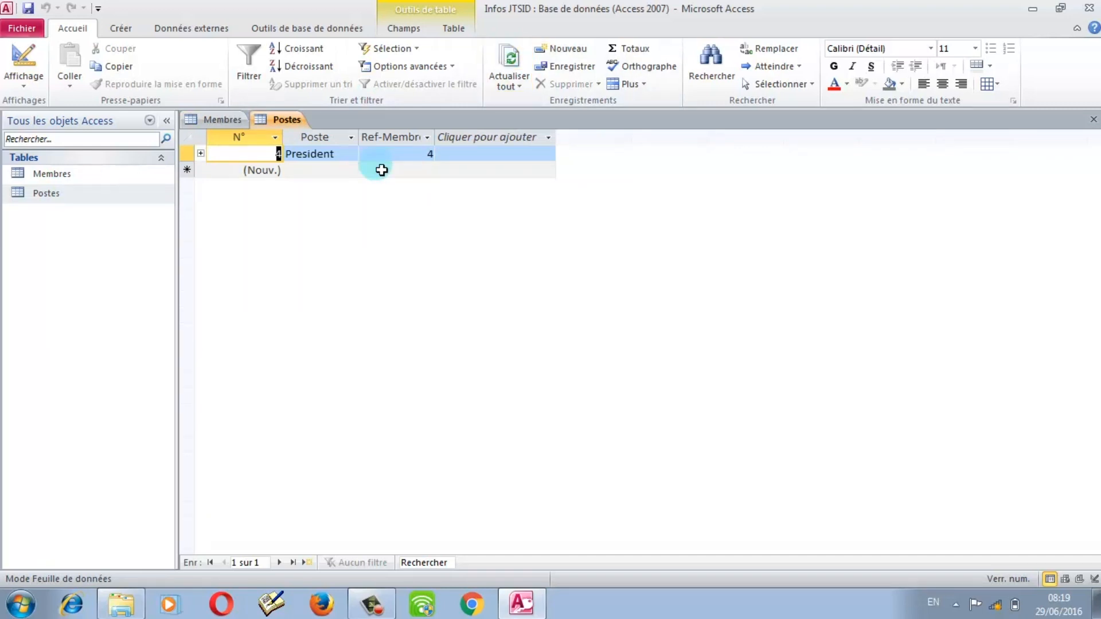
# Step: Enter a new Postes row 'Secretaire' with Ref-Membre 4, then dismiss the duplicate-index error
pyautogui.click(338, 171)
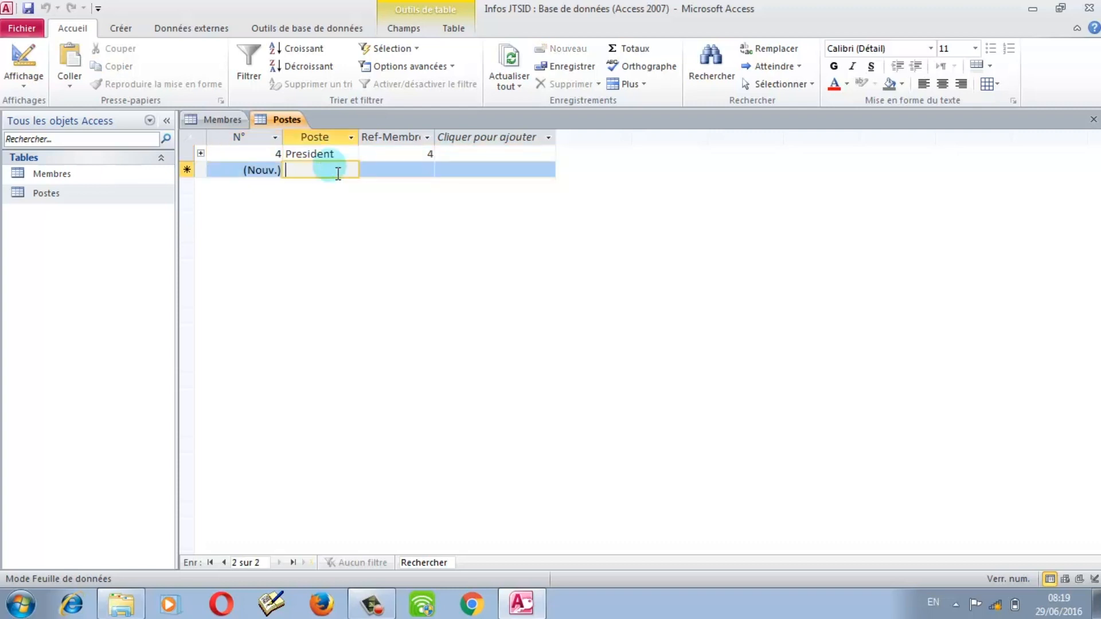
pyautogui.write('Ser')
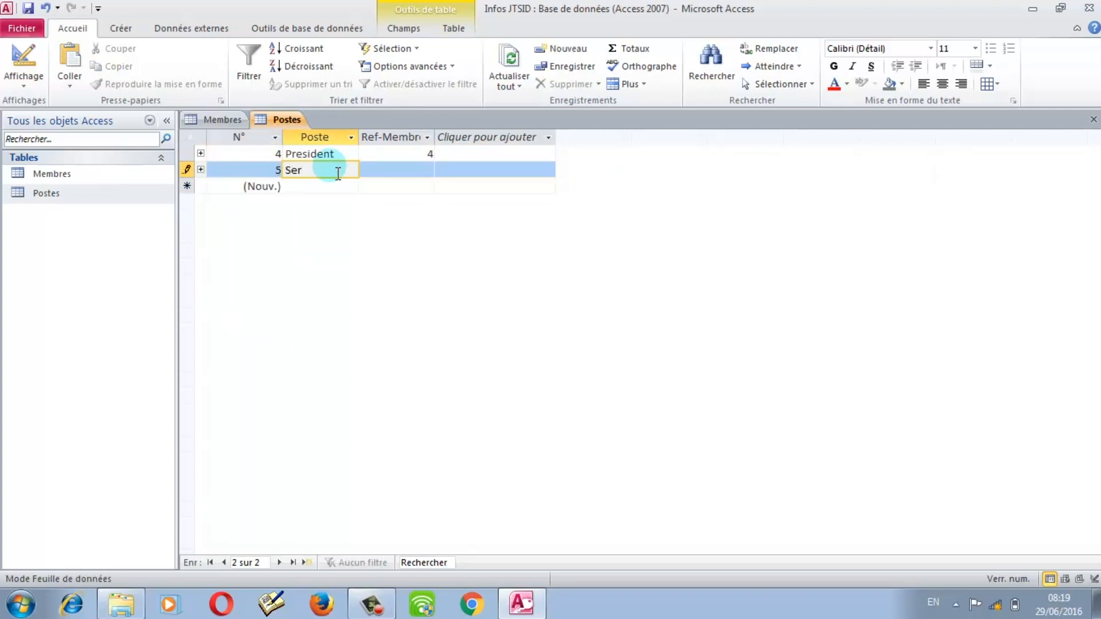
pyautogui.press('BackSpace')
pyautogui.write('cretaire')
pyautogui.click(415, 179)
pyautogui.write('4')
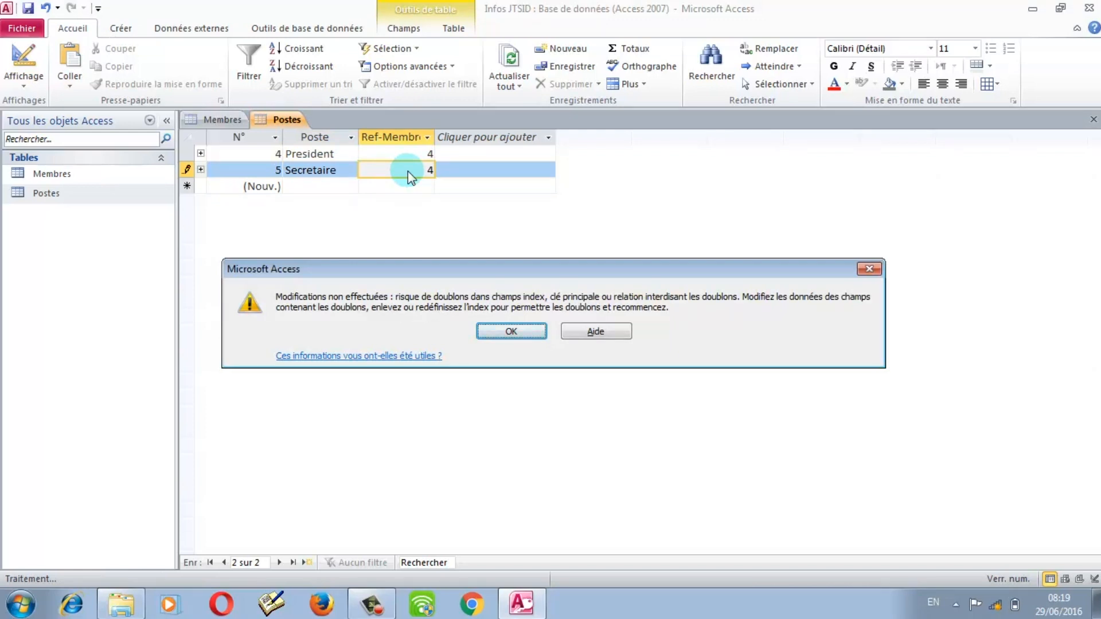
pyautogui.click(526, 335)
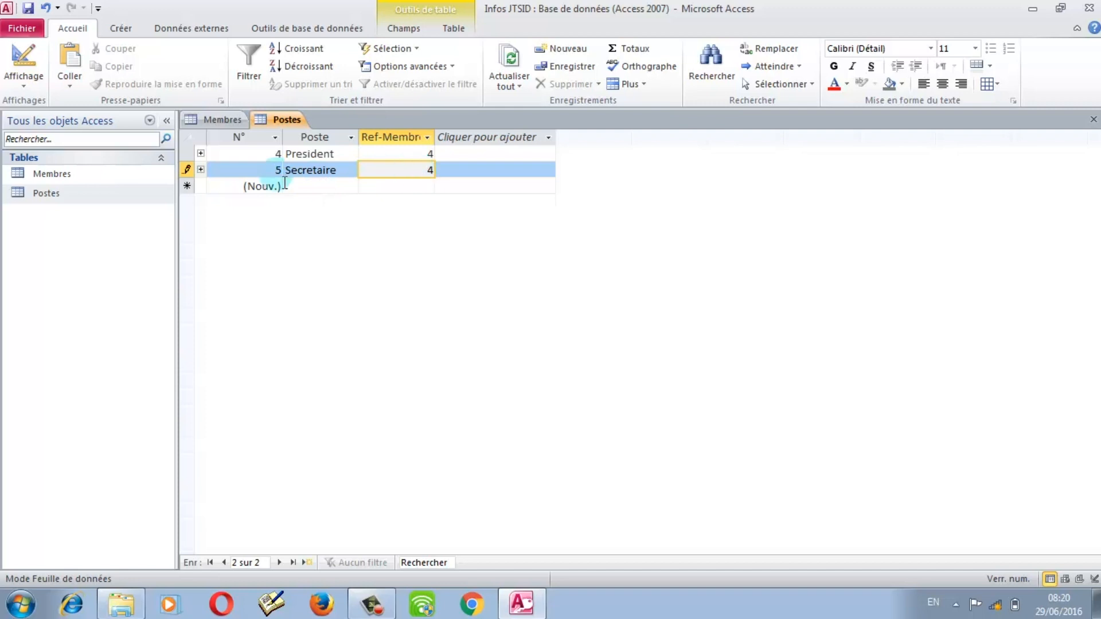
# Step: Open Membres to check the post linked to member 4, then return to Postes
pyautogui.doubleClick(124, 180)
pyautogui.click(284, 187)
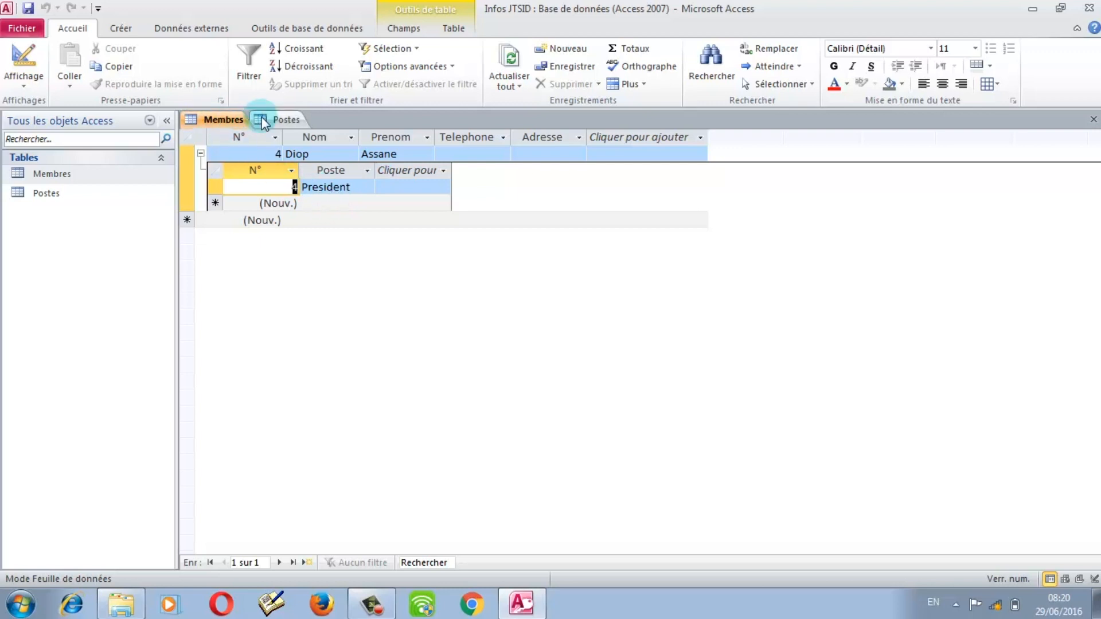
pyautogui.click(282, 120)
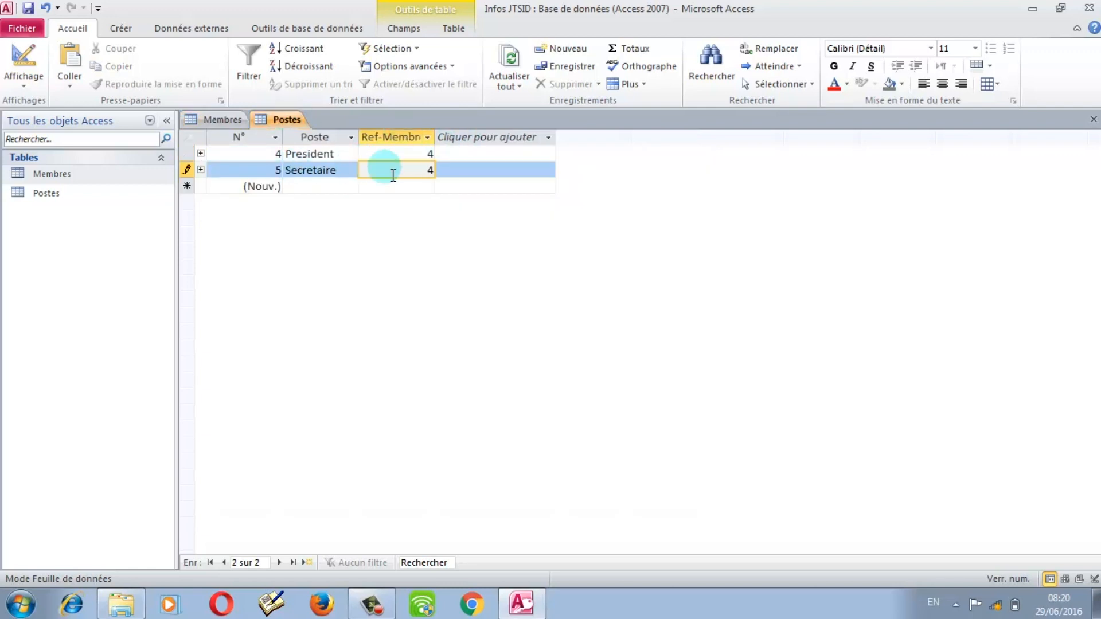
# Step: Change Secretaire's Ref-Membre from 4 to 5 and commit the row
pyautogui.doubleClick(429, 173)
pyautogui.click(436, 175)
pyautogui.press('BackSpace')
pyautogui.write('5')
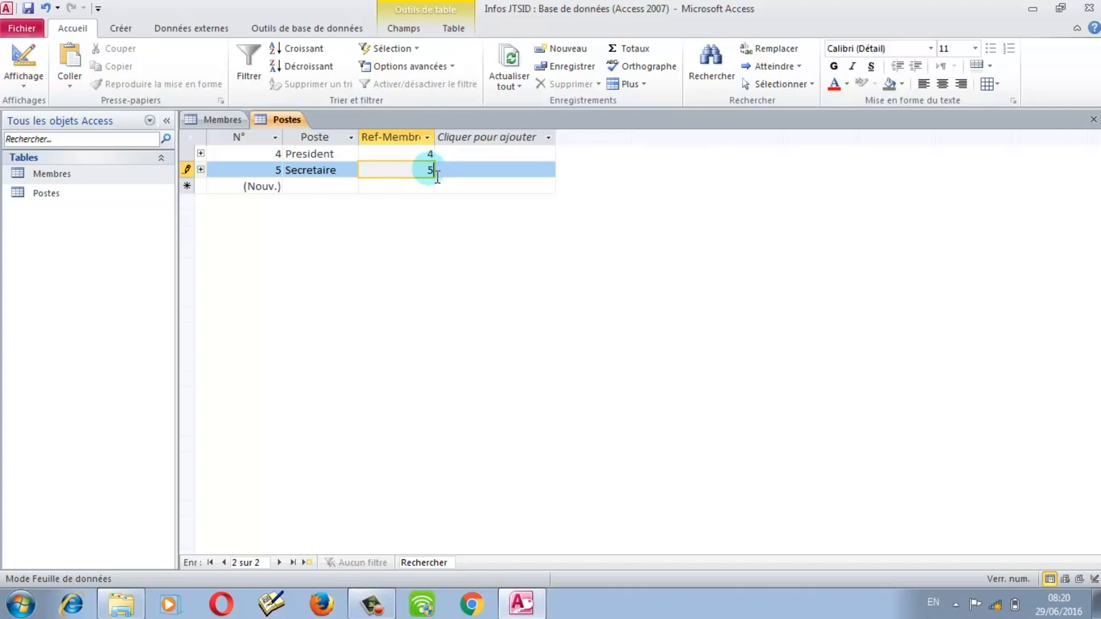
pyautogui.press('Return')
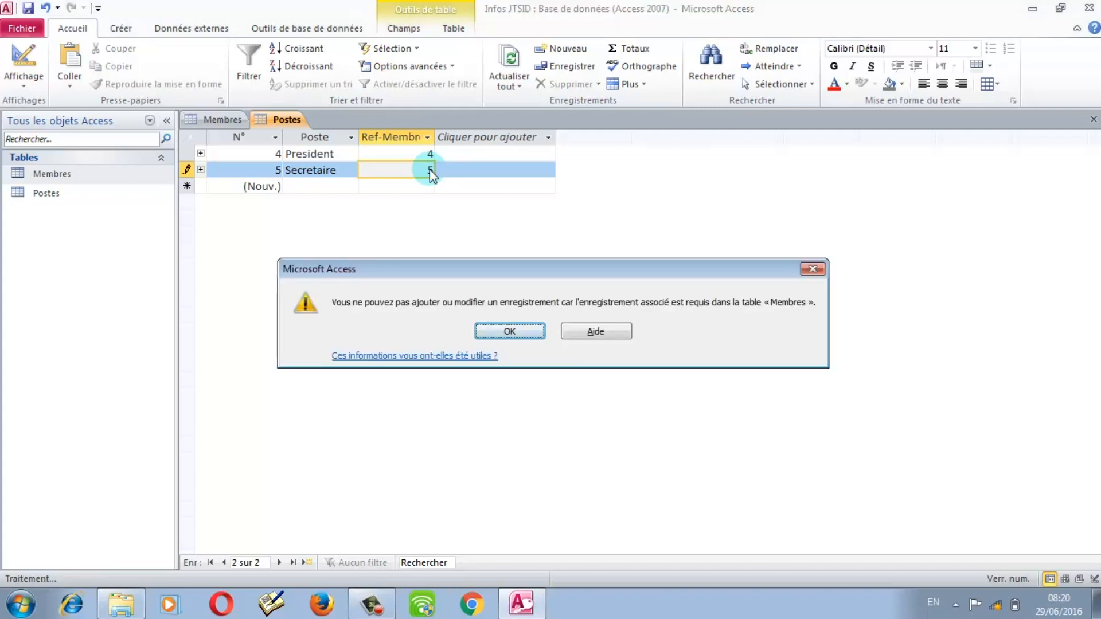
# Step: Add member 5 to Membres with a last and first name, and refresh all to save it
pyautogui.click(505, 333)
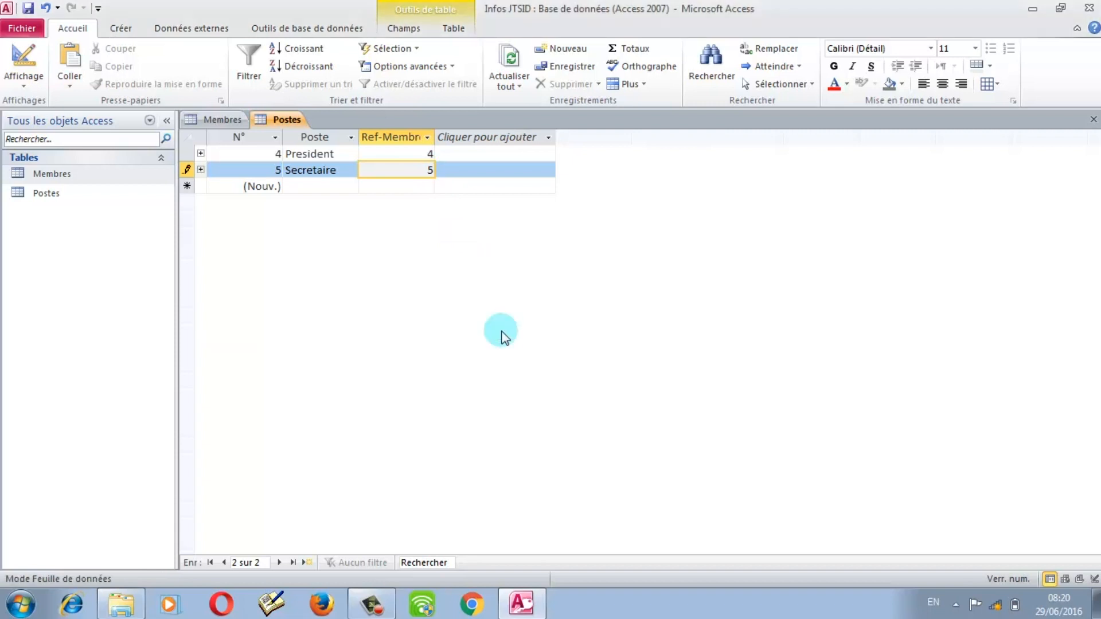
pyautogui.click(219, 118)
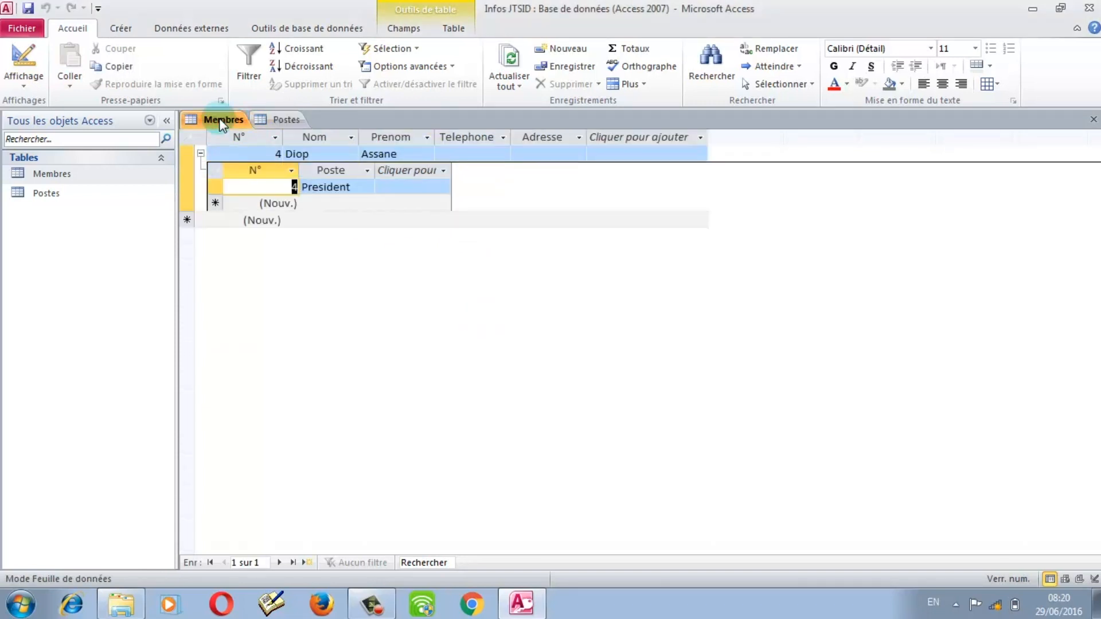
pyautogui.click(316, 221)
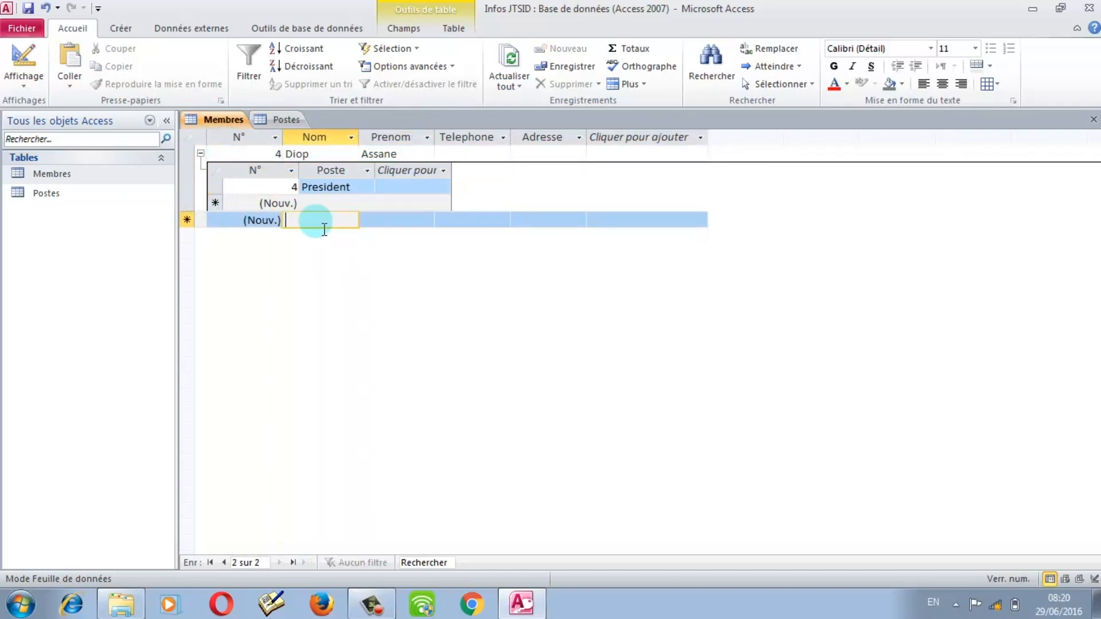
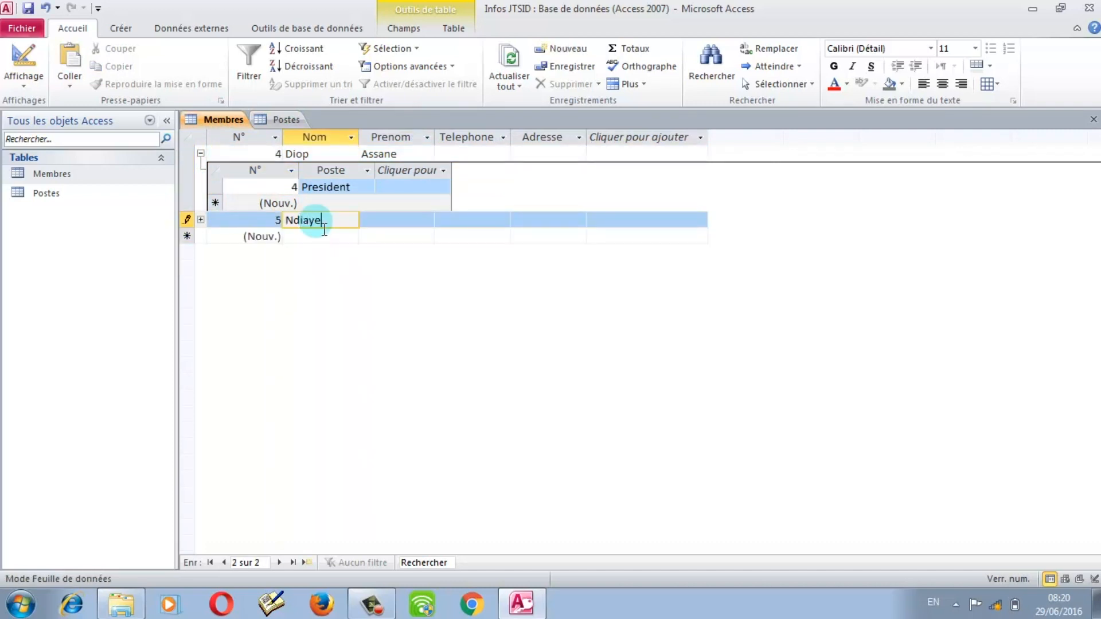
pyautogui.press('Tab')
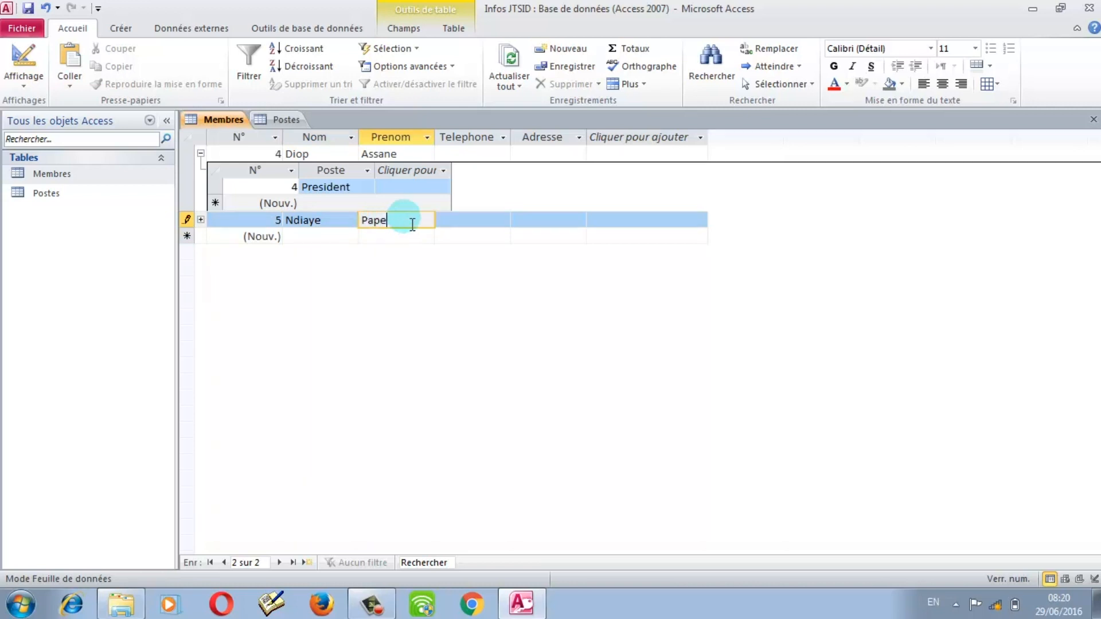
pyautogui.press('Tab')
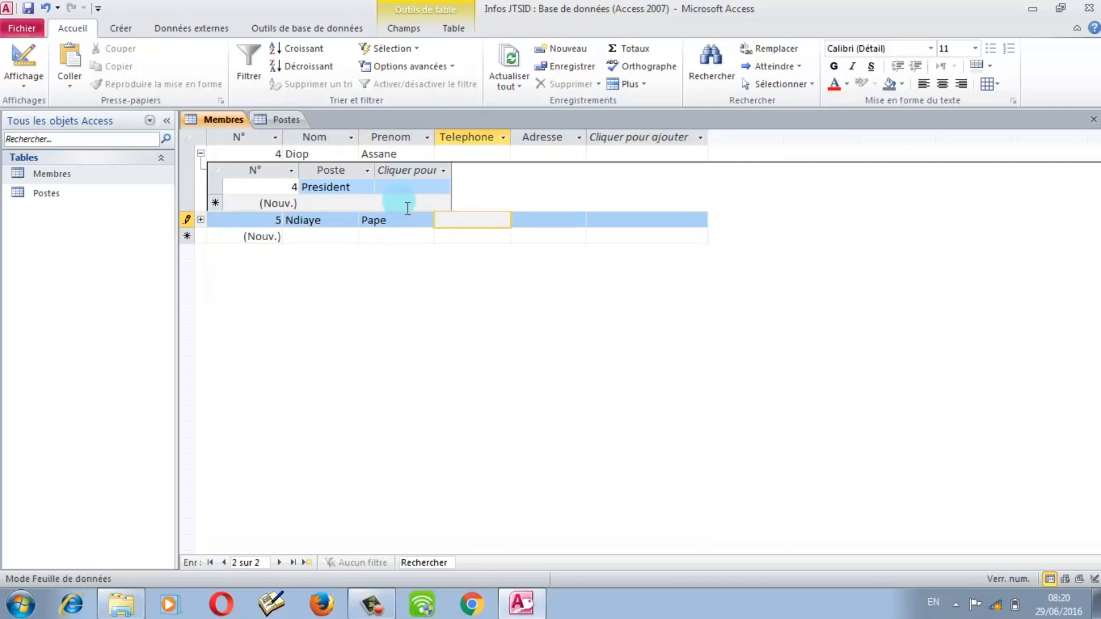
pyautogui.click(509, 62)
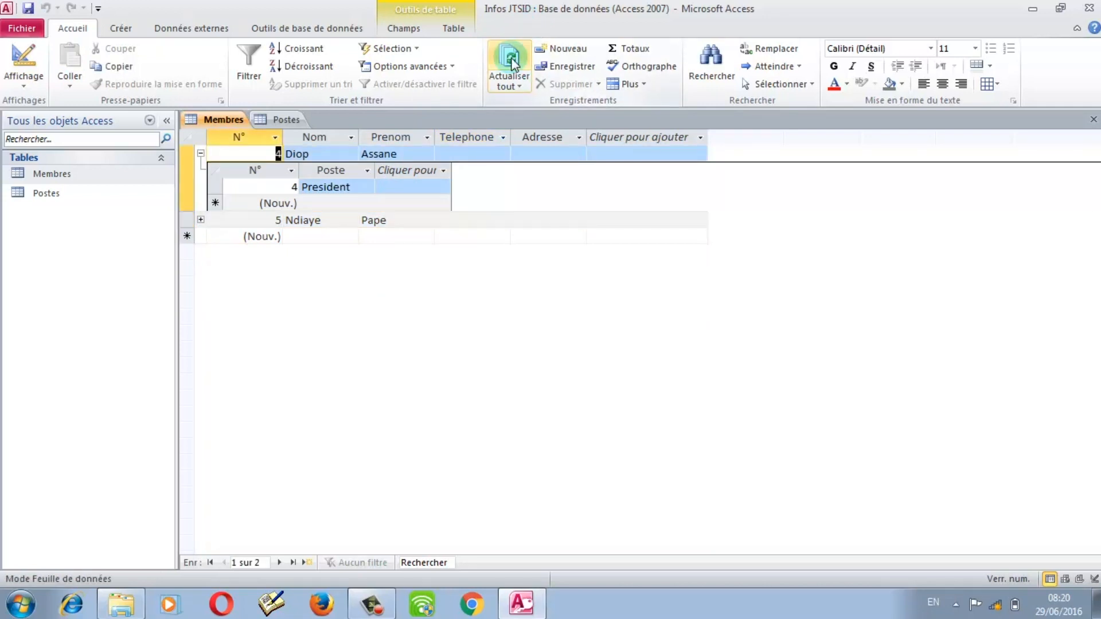
# Step: Save Secretaire's Ref-Membre 5 in Postes and refresh Membres so it appears under member 5
pyautogui.click(200, 220)
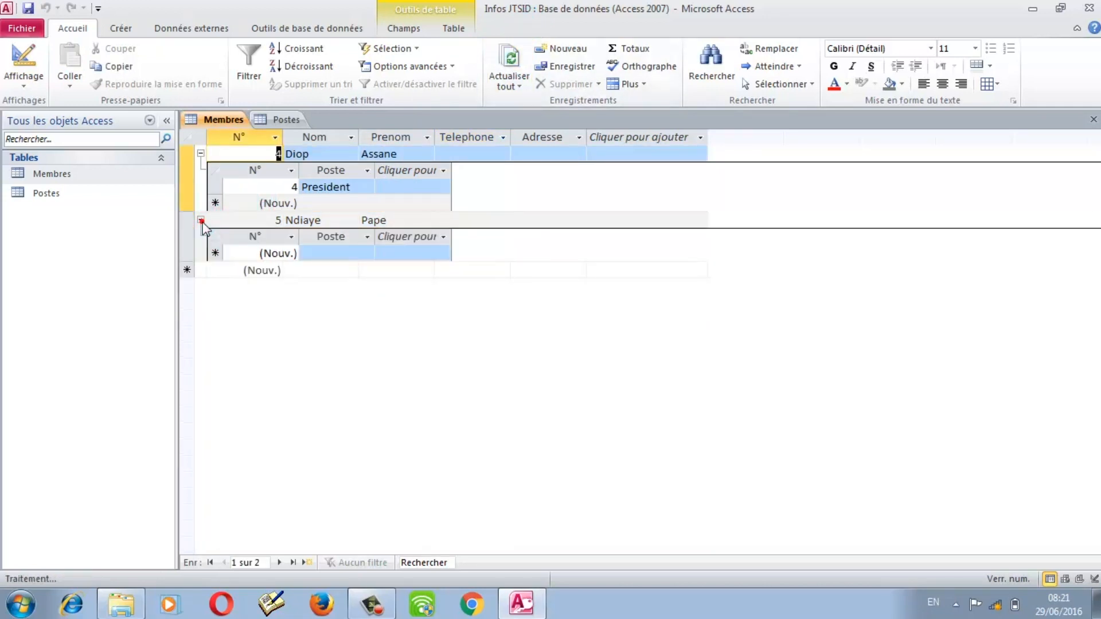
pyautogui.click(89, 195)
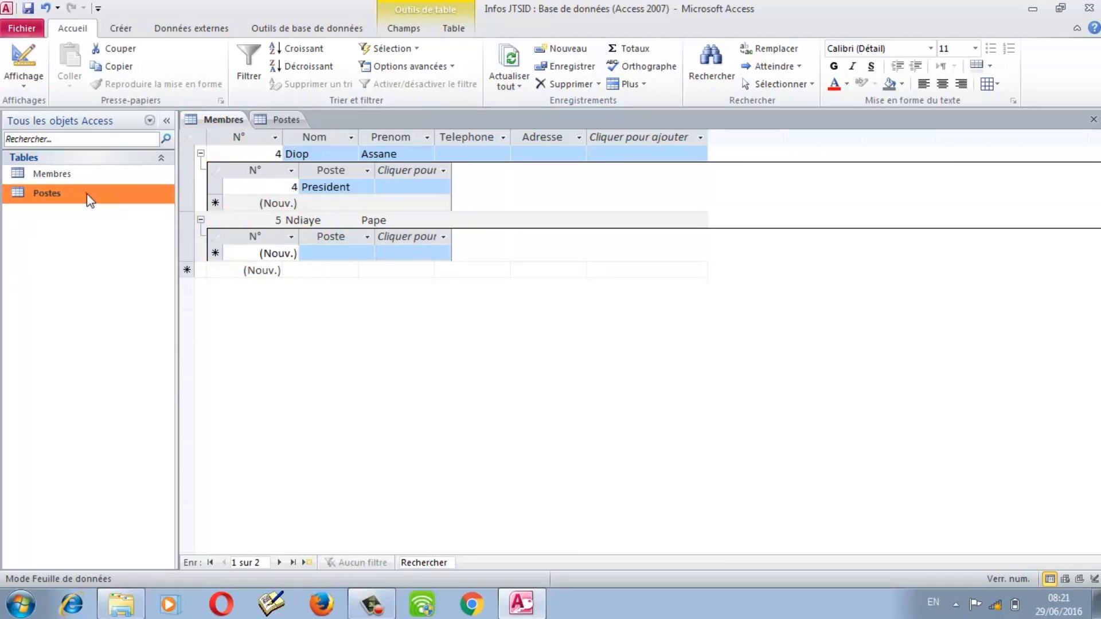
pyautogui.doubleClick(89, 195)
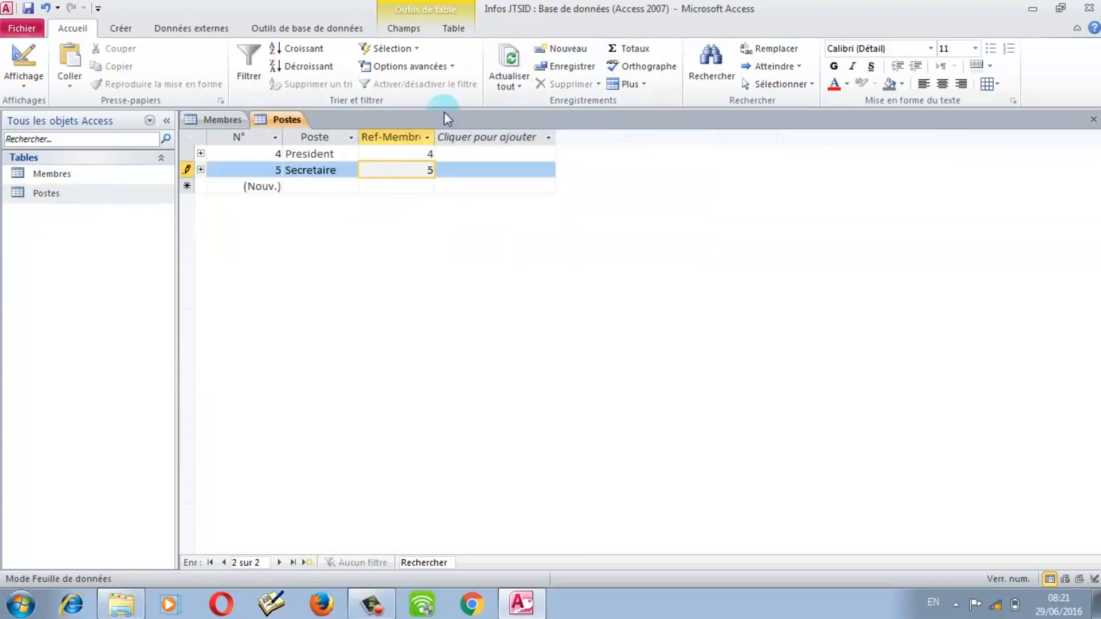
pyautogui.press('Return')
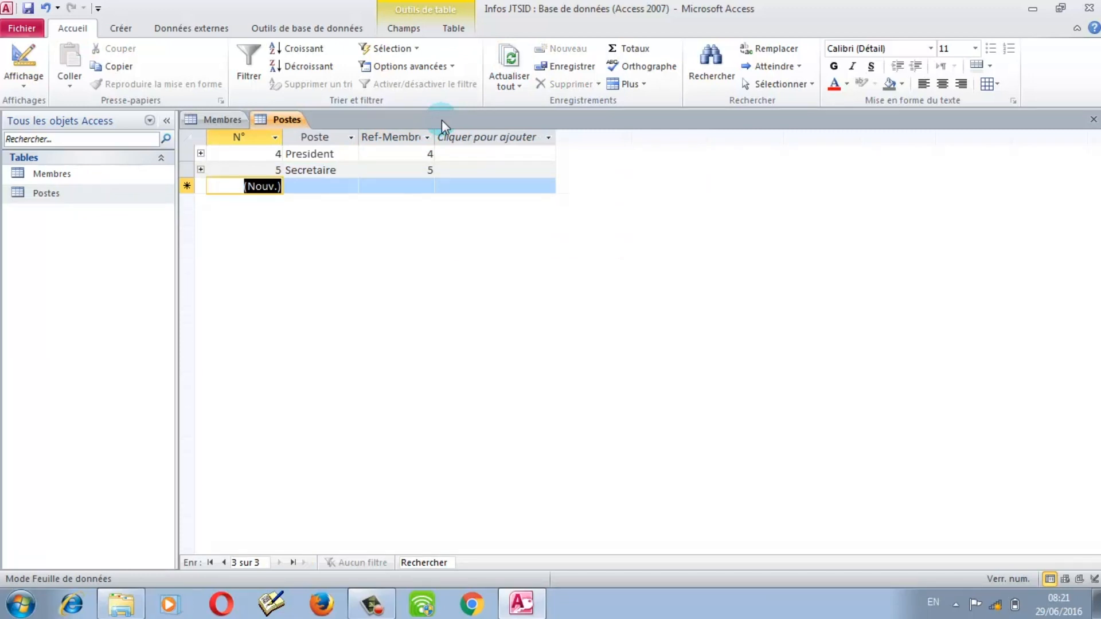
pyautogui.click(509, 60)
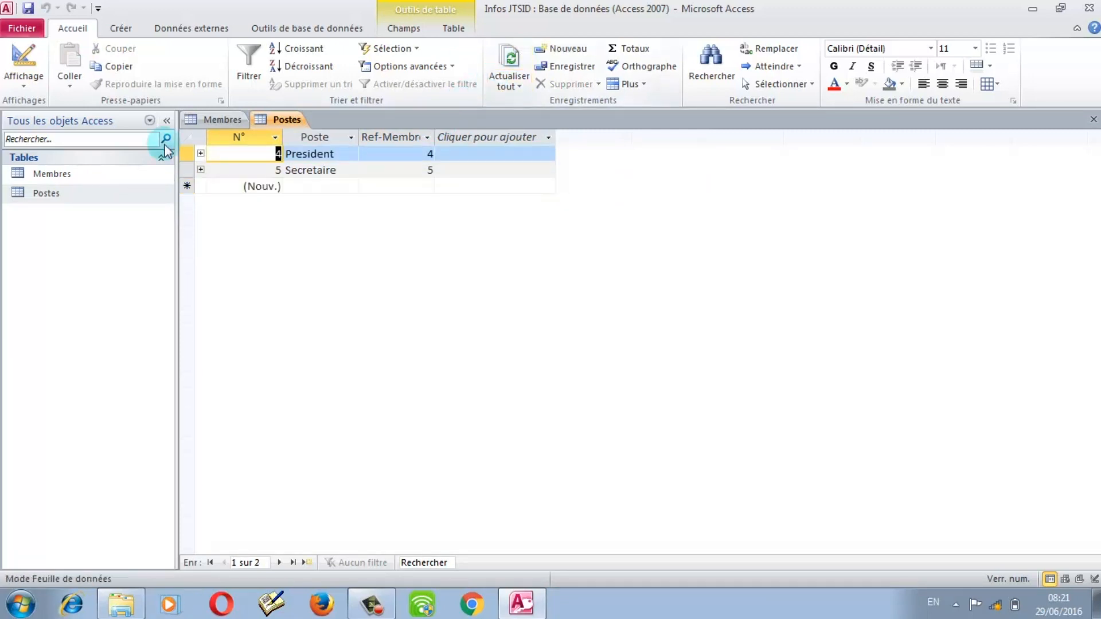
pyautogui.doubleClick(81, 172)
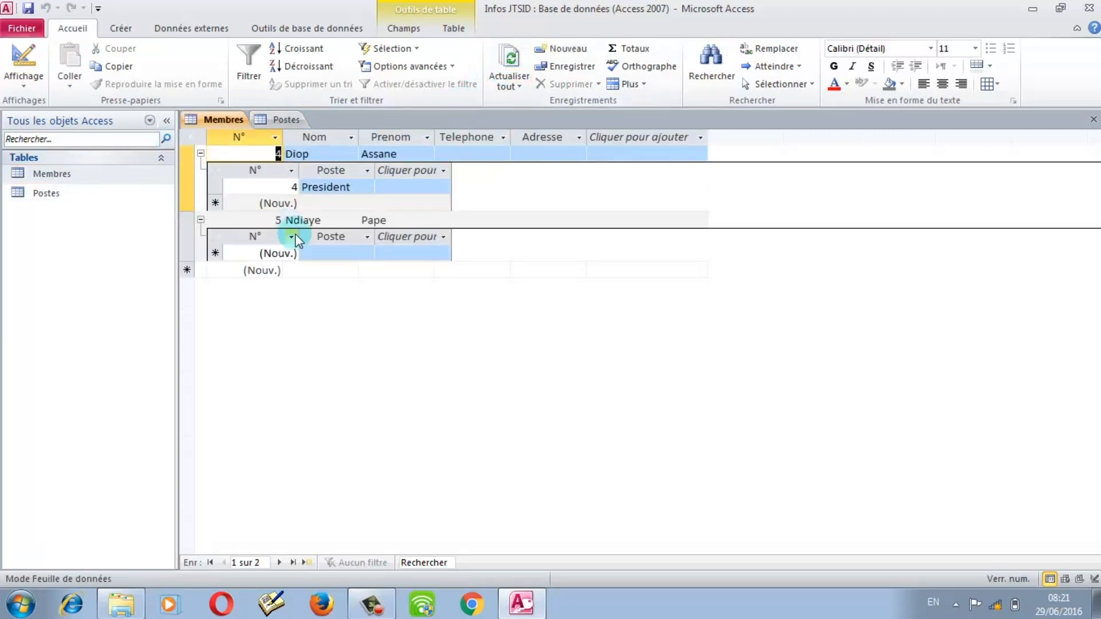
pyautogui.click(520, 67)
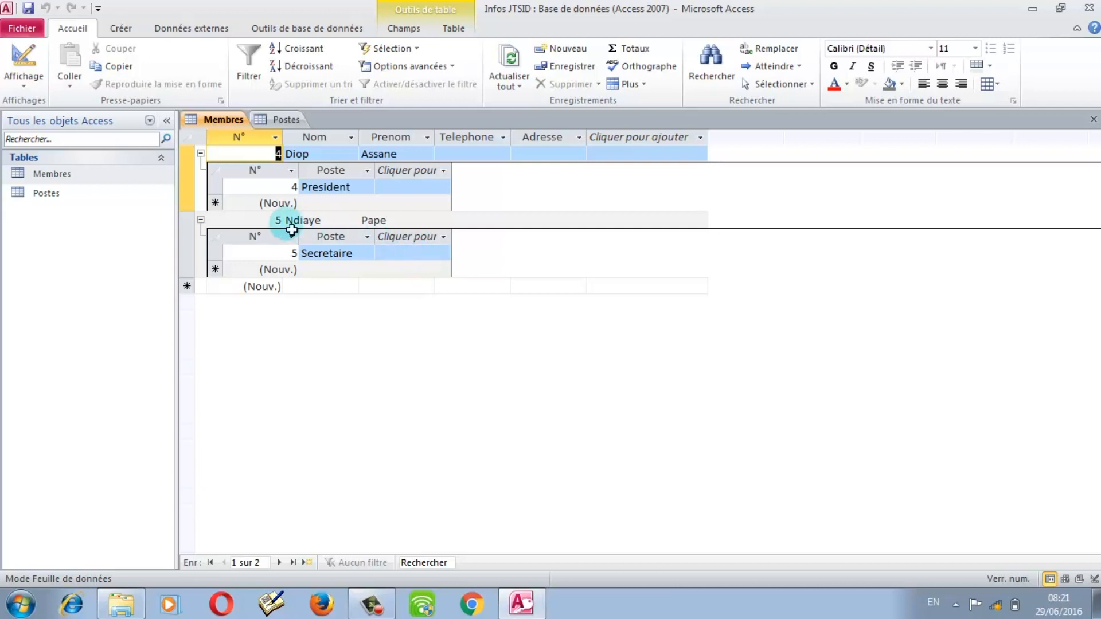
# Step: Expand President and Secretaire in Postes to view their members, then close Postes and Membres
pyautogui.doubleClick(71, 198)
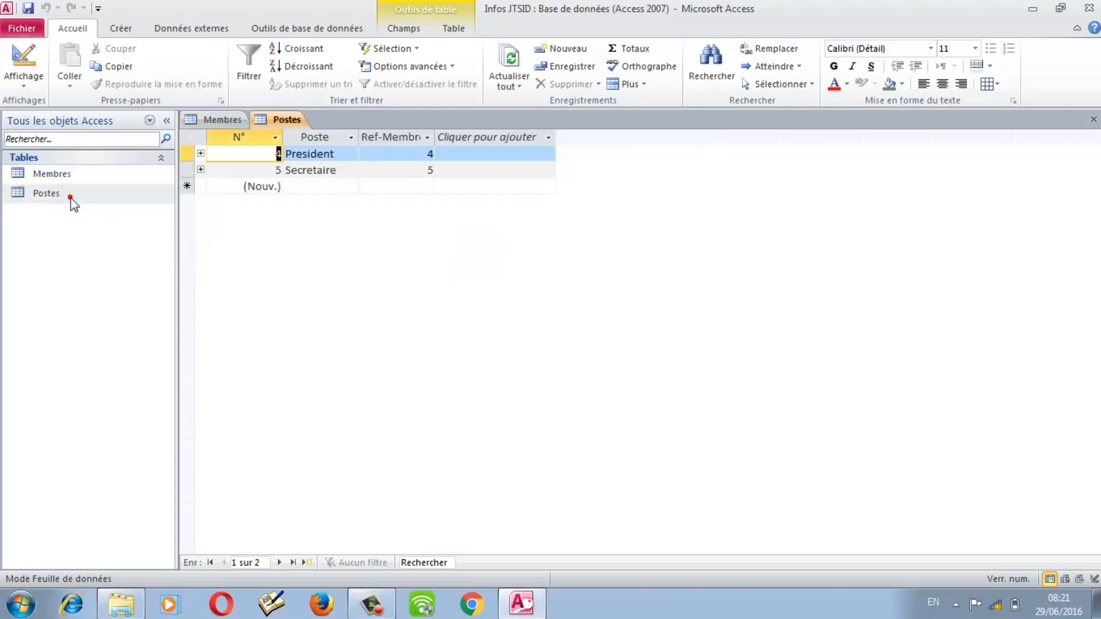
pyautogui.click(200, 154)
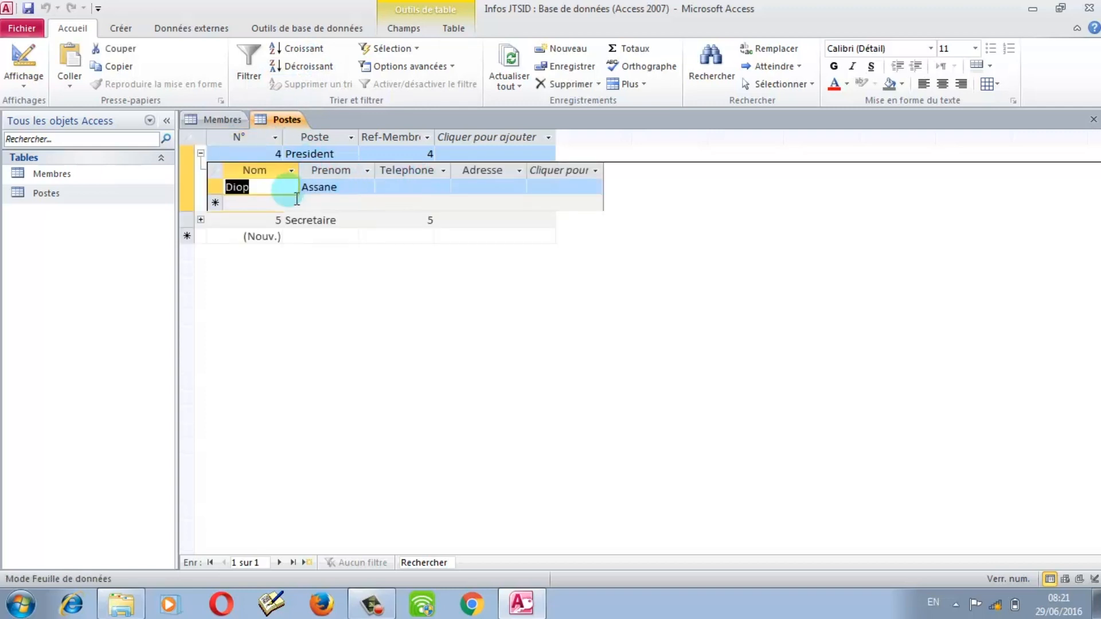
pyautogui.click(200, 220)
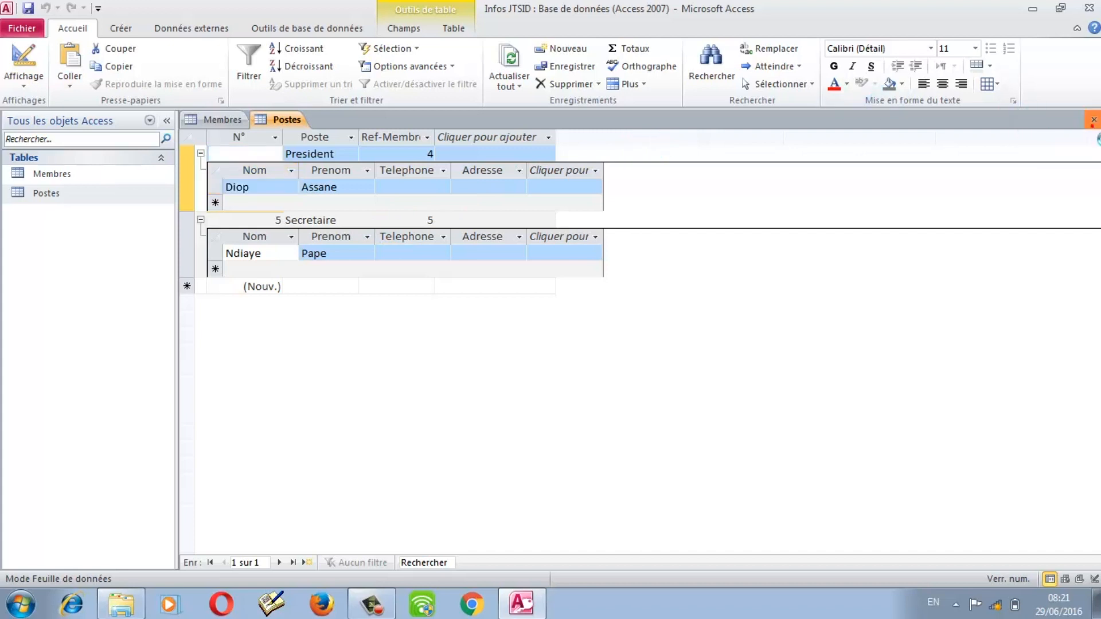
pyautogui.click(1094, 119)
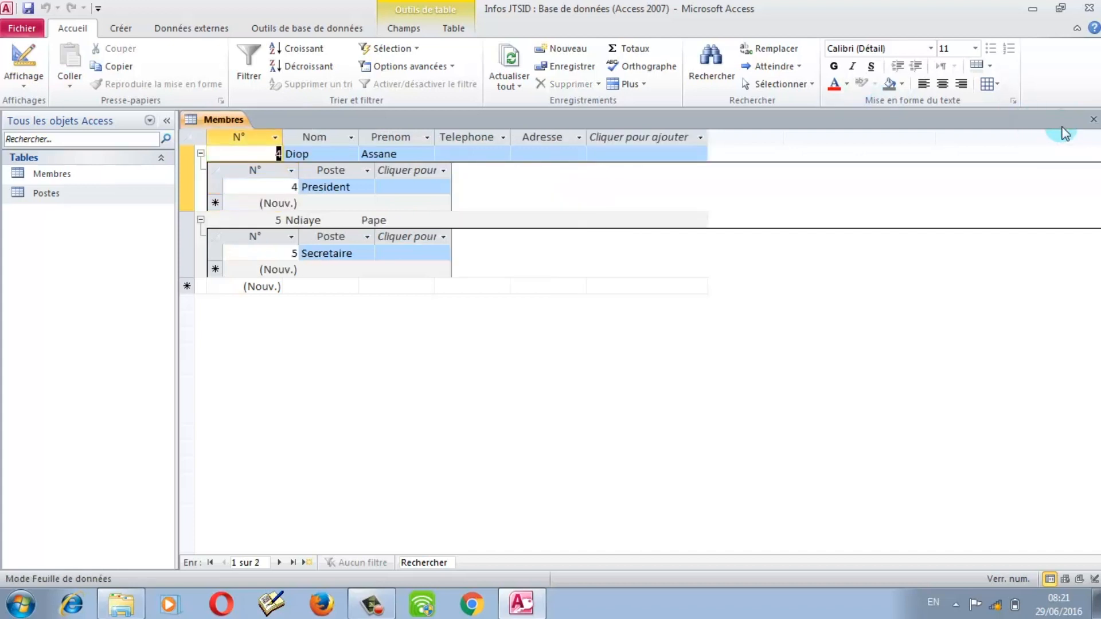
pyautogui.click(1094, 119)
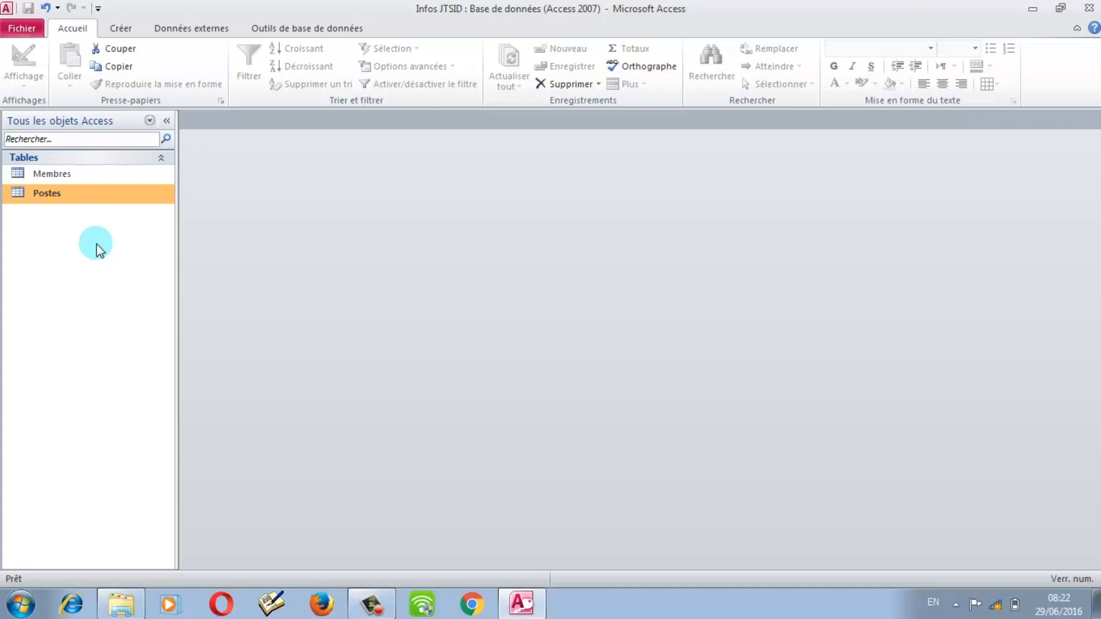
# Step: Start an Excel import from Données externes and enter 'population' as the source file name
pyautogui.click(198, 29)
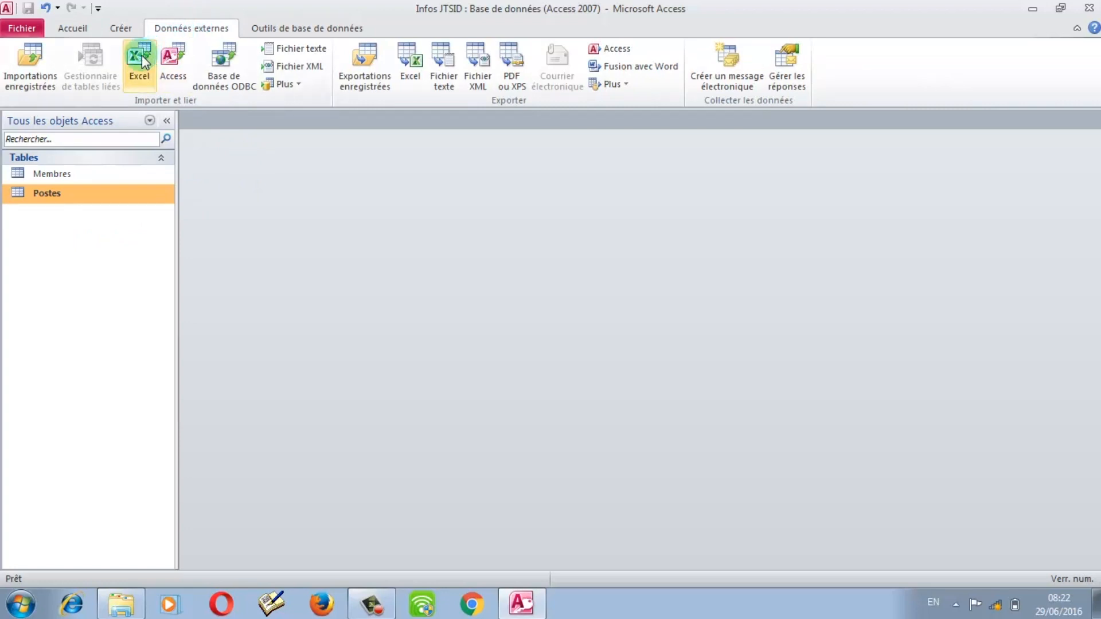
pyautogui.click(150, 89)
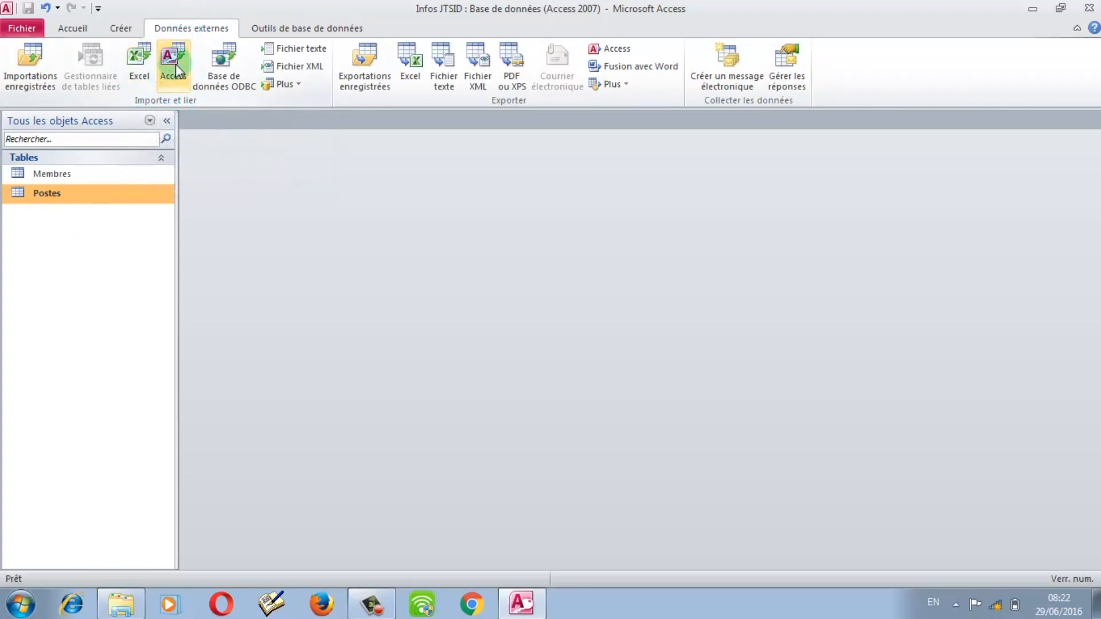
pyautogui.click(143, 68)
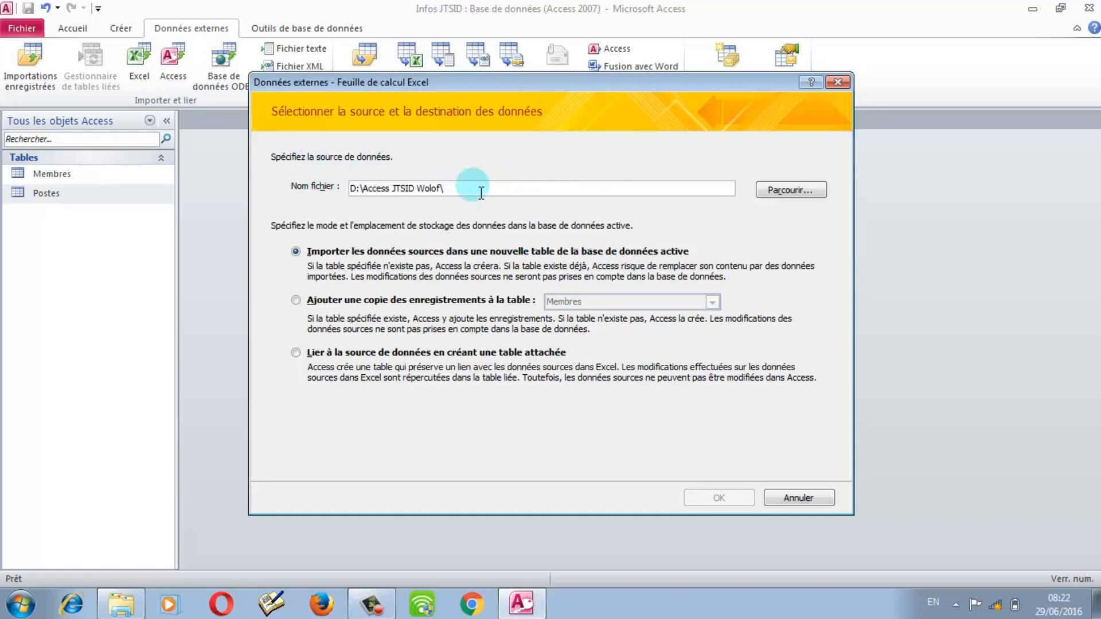
pyautogui.write('sxfhg')
pyautogui.press('BackSpace')
pyautogui.press('BackSpace')
pyautogui.press('BackSpace')
pyautogui.press('BackSpace')
pyautogui.press('BackSpace')
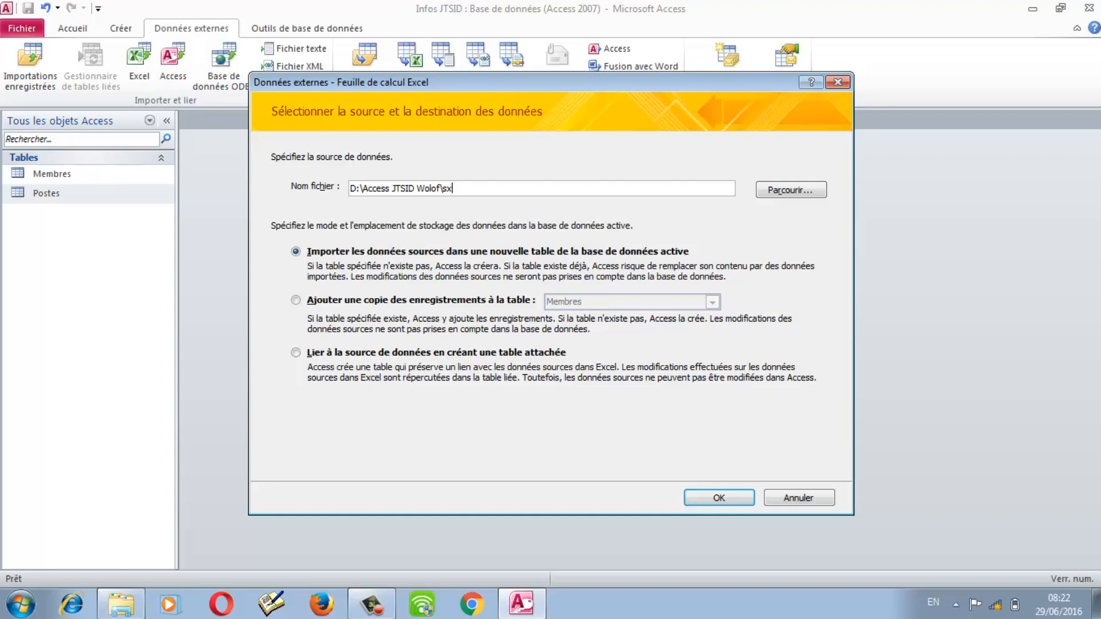
pyautogui.write('population')
# Step: Set the import to append records to the Membres table and confirm, triggering a file-not-found error
pyautogui.click(356, 299)
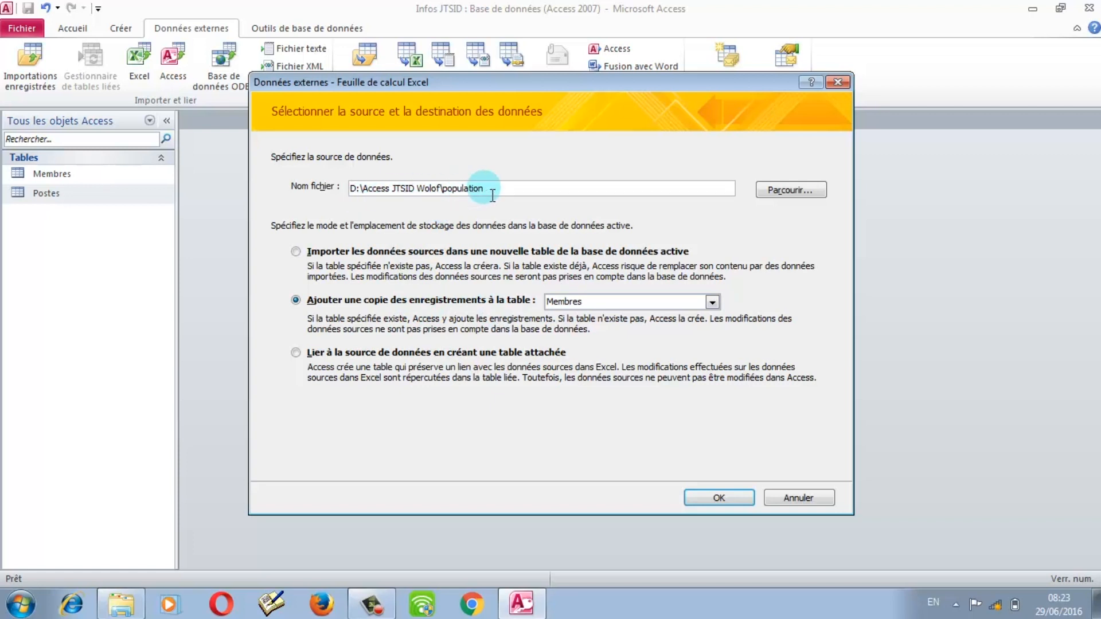
pyautogui.click(714, 301)
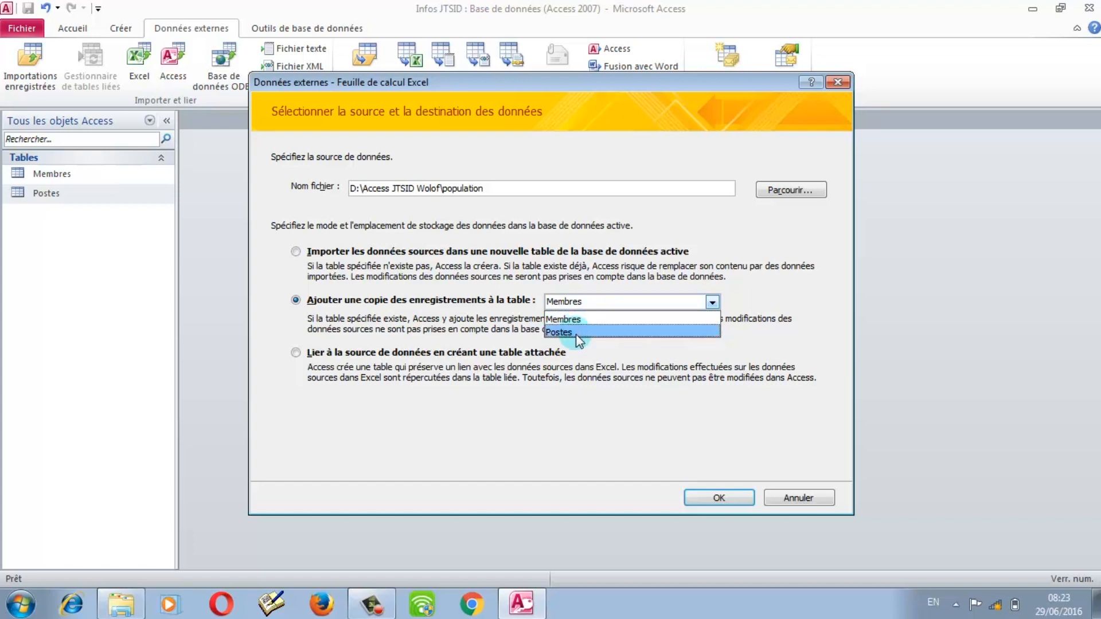
pyautogui.click(523, 332)
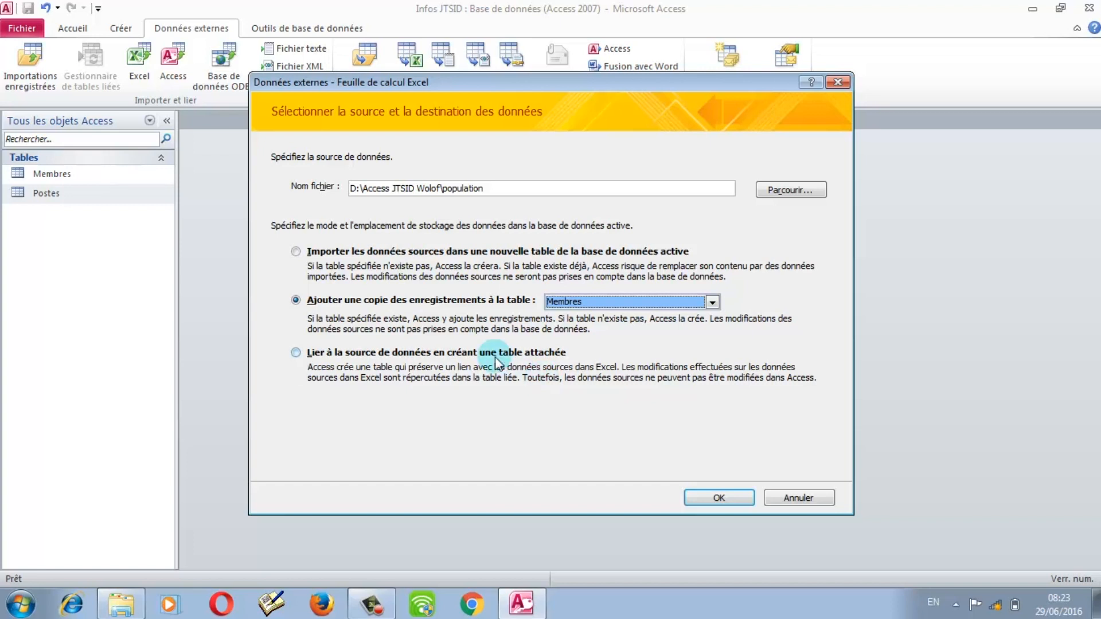
pyautogui.click(699, 190)
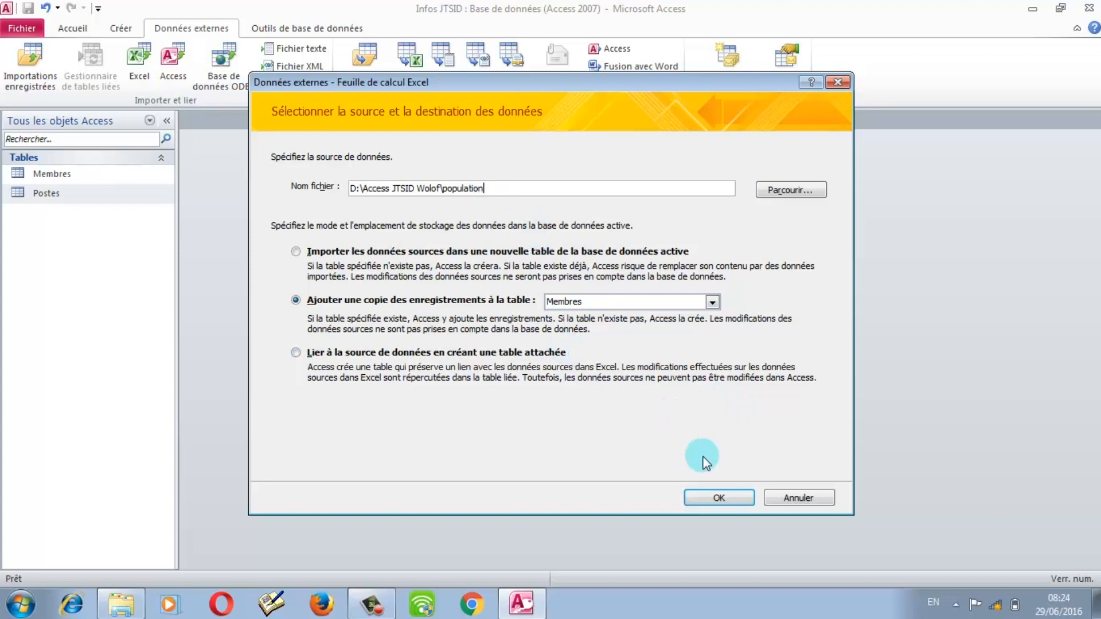
pyautogui.click(735, 504)
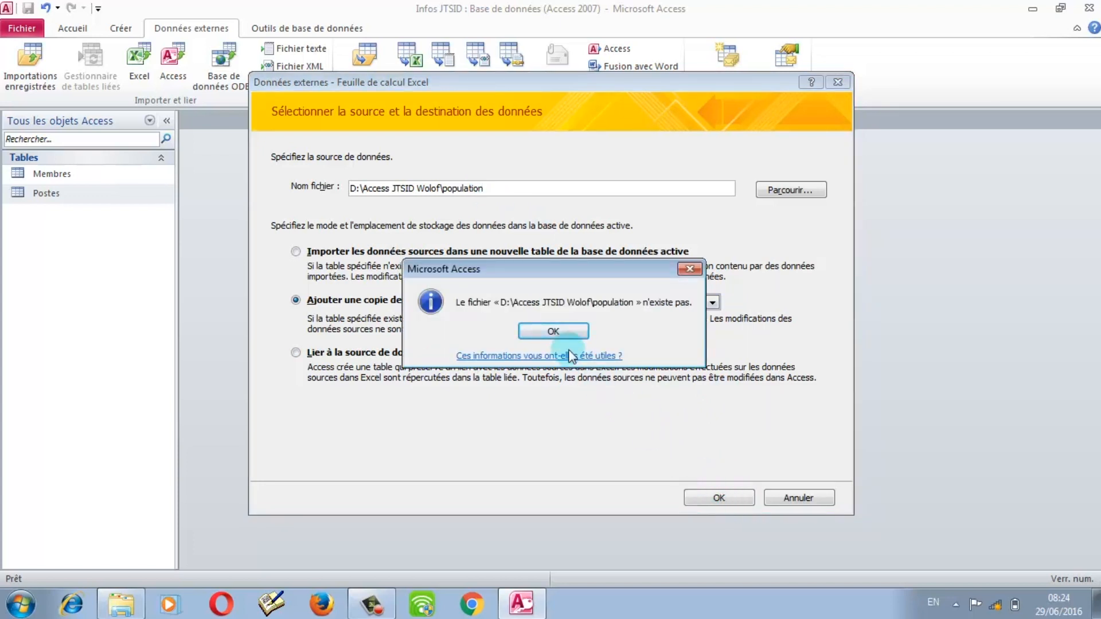
# Step: Correct the file name to 'Population' and retry, which again reports the file missing
pyautogui.click(549, 330)
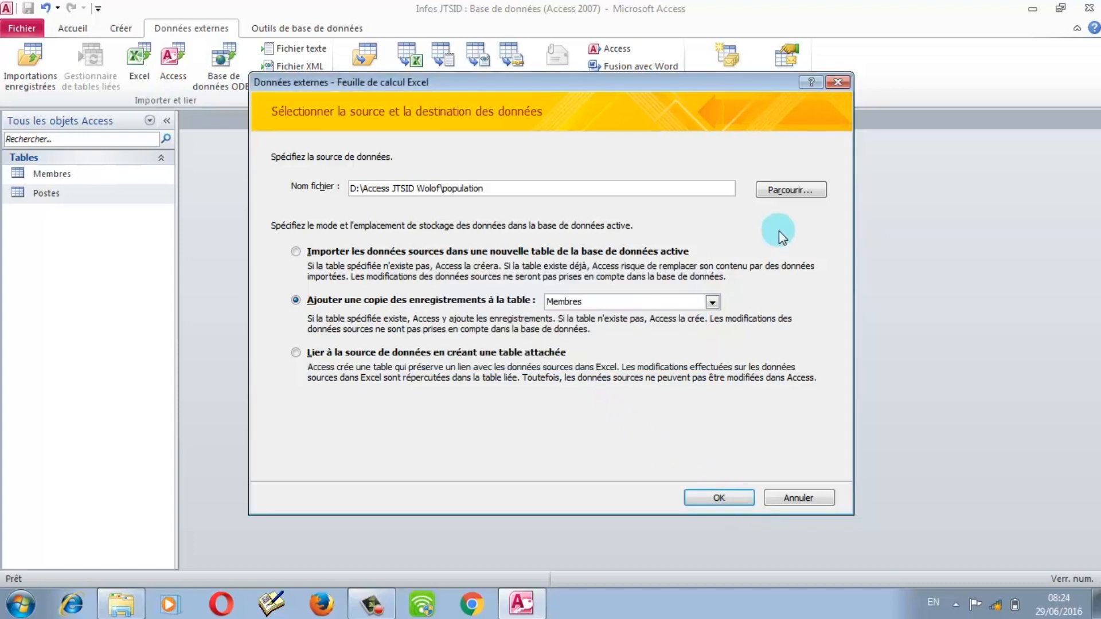
pyautogui.click(793, 195)
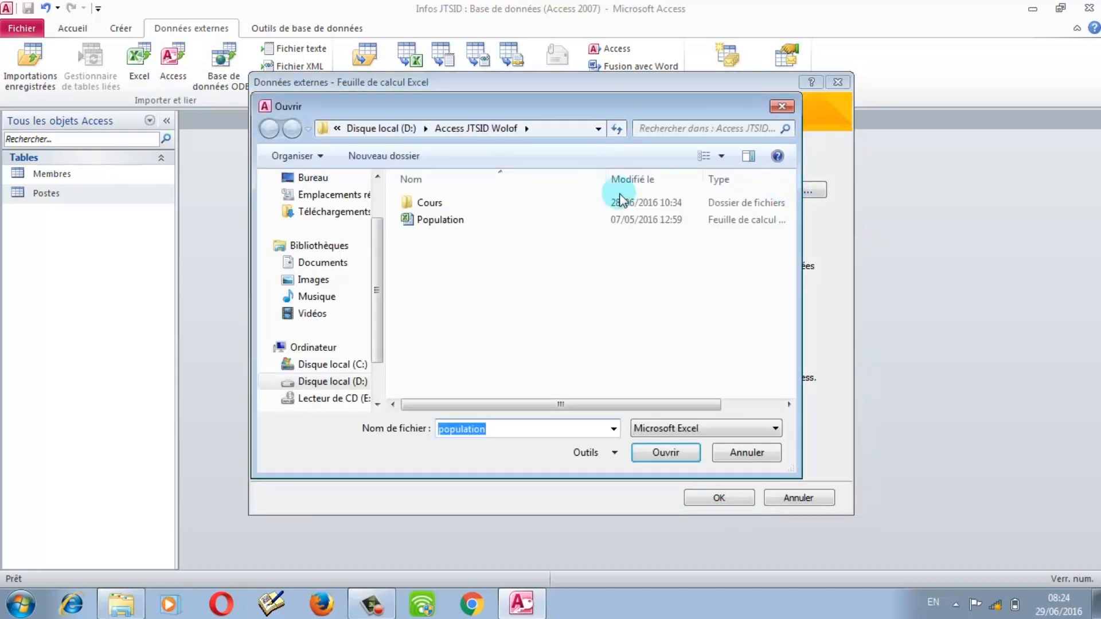
pyautogui.click(479, 220)
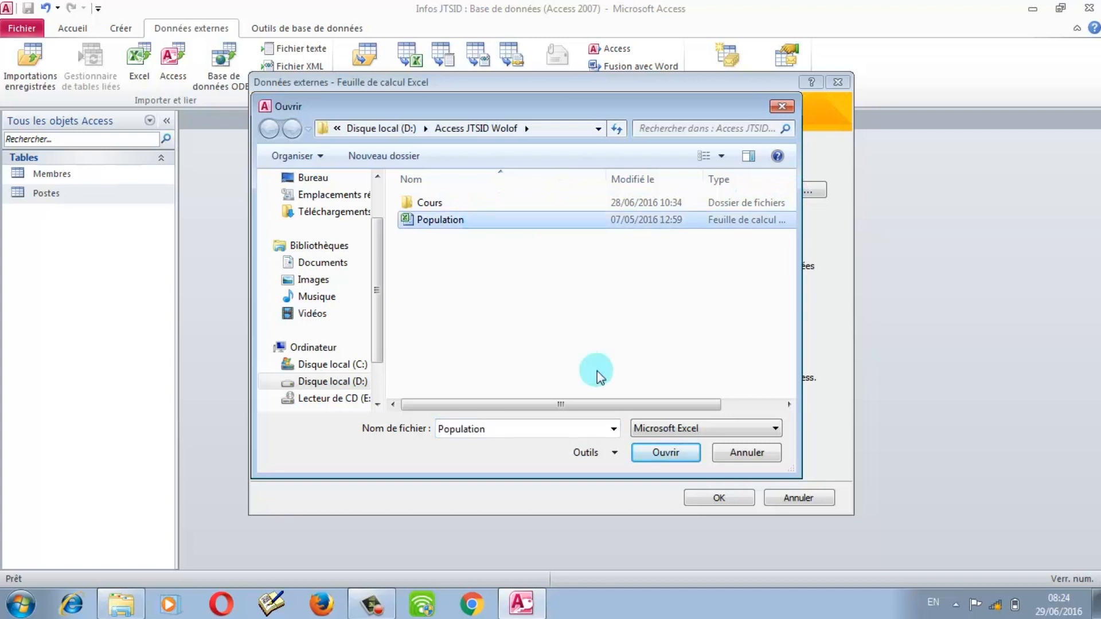
pyautogui.click(735, 452)
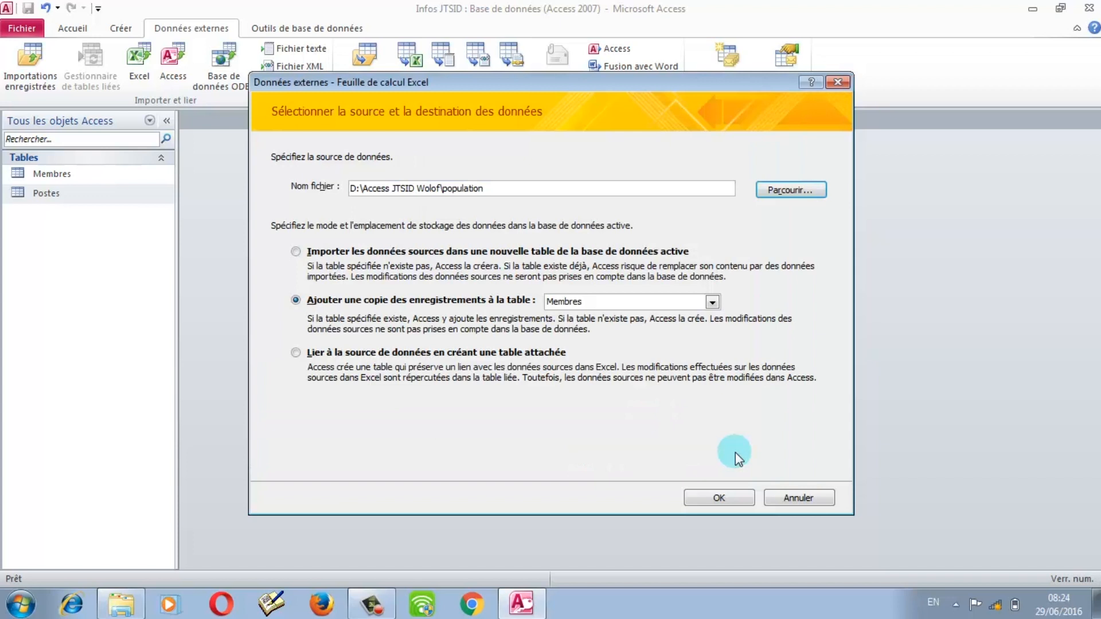
pyautogui.click(446, 185)
pyautogui.press('BackSpace')
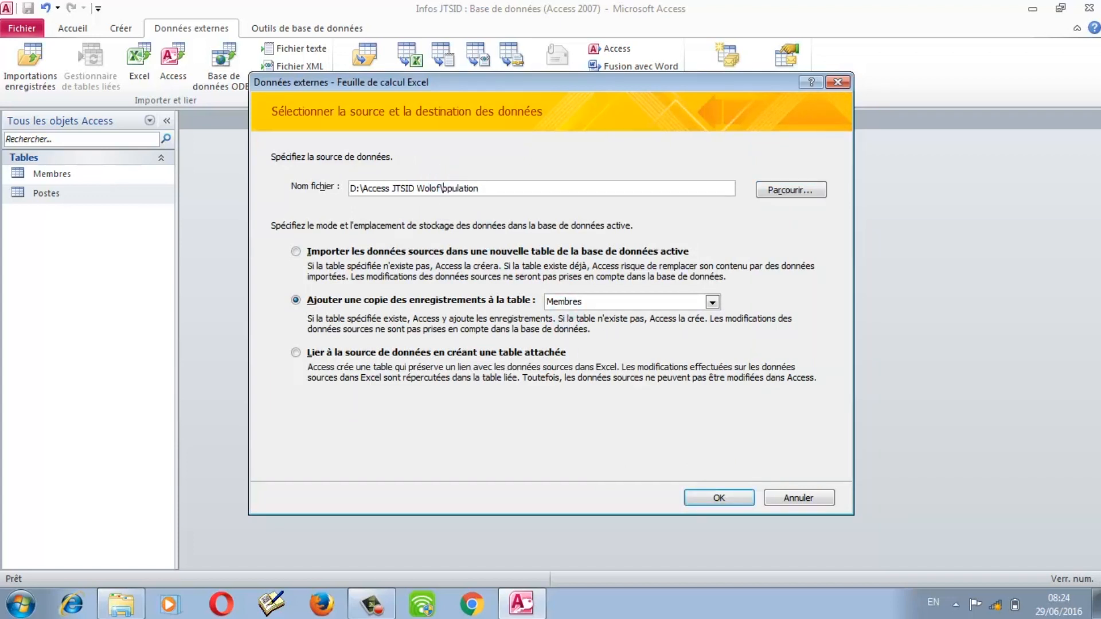
pyautogui.write('P')
pyautogui.click(702, 497)
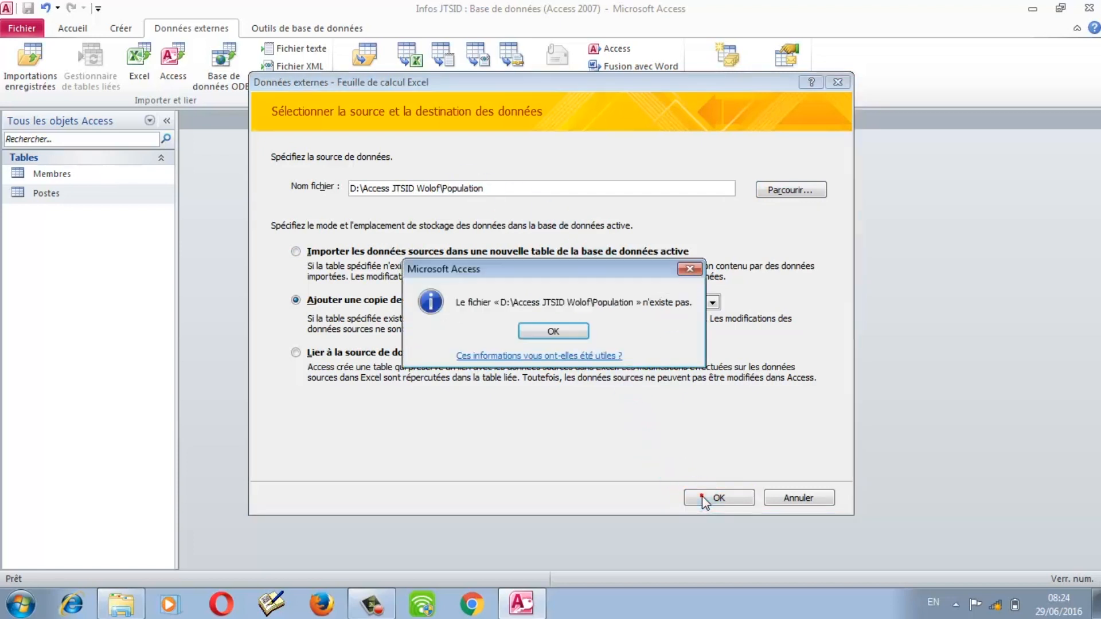
pyautogui.click(575, 332)
# Step: Browse to the Population workbook as source, choose import into a new table, and confirm
pyautogui.click(790, 192)
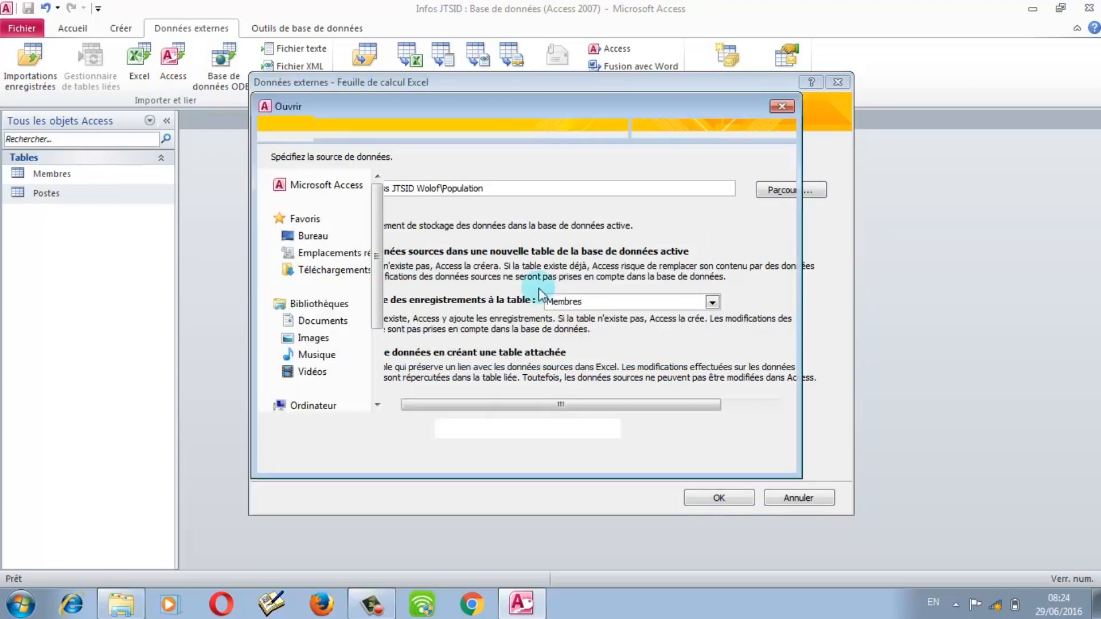
pyautogui.click(440, 221)
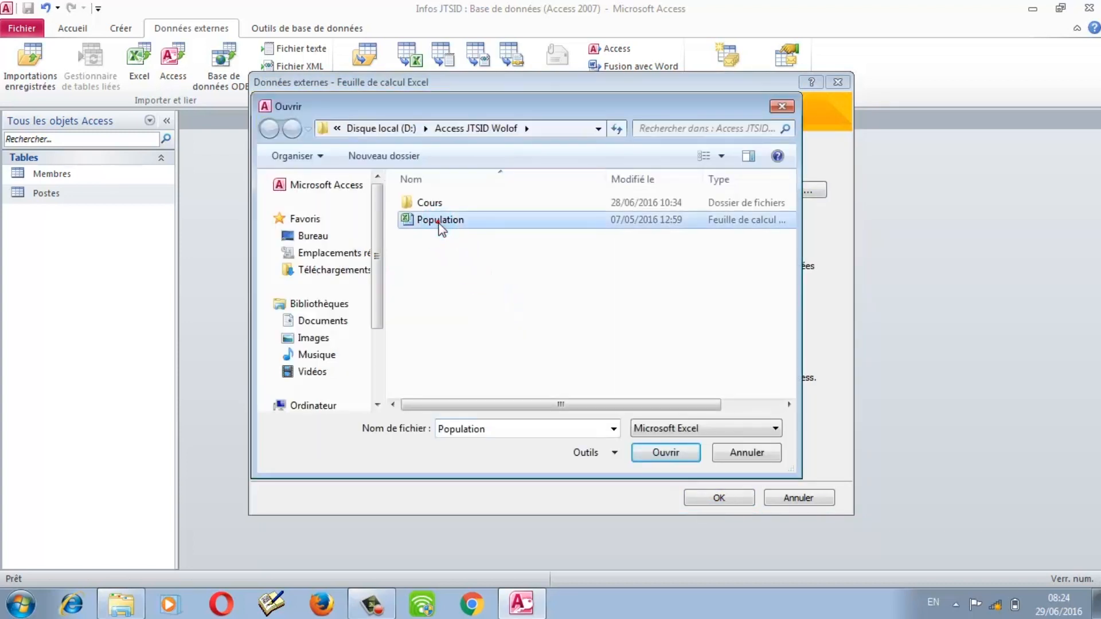
pyautogui.click(682, 457)
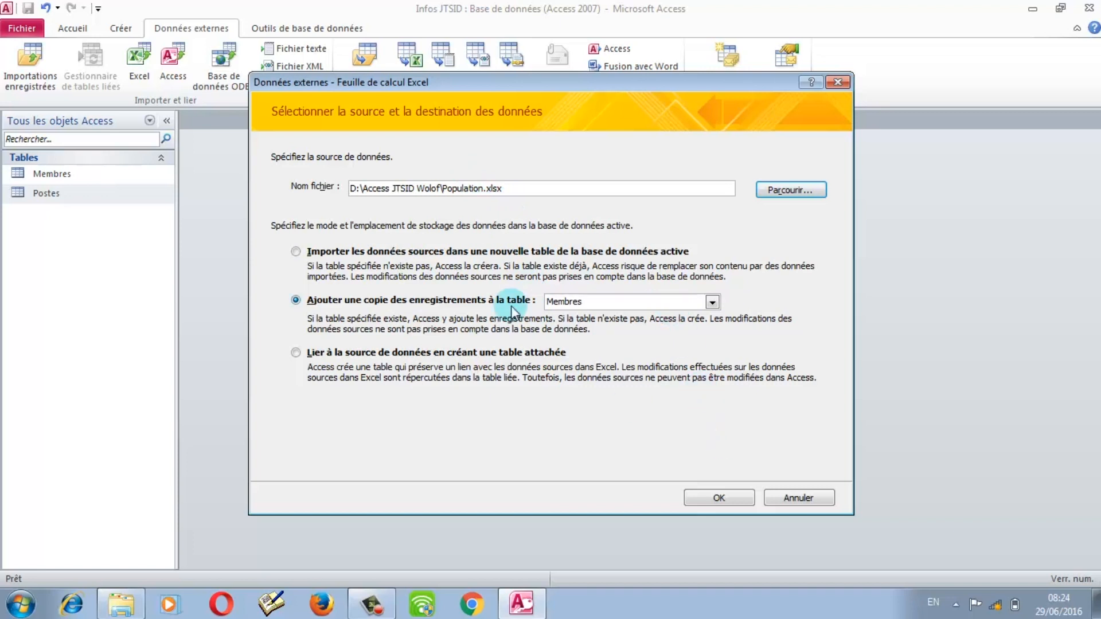
pyautogui.click(473, 253)
pyautogui.click(695, 504)
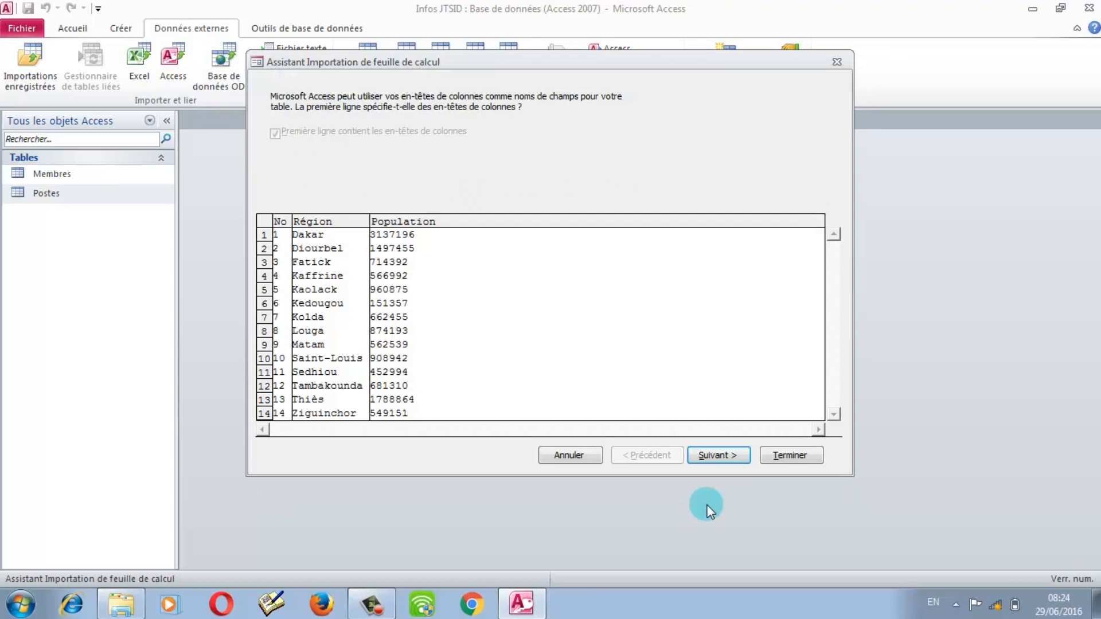
# Step: Cancel the spreadsheet import wizard
pyautogui.click(625, 379)
pyautogui.click(569, 456)
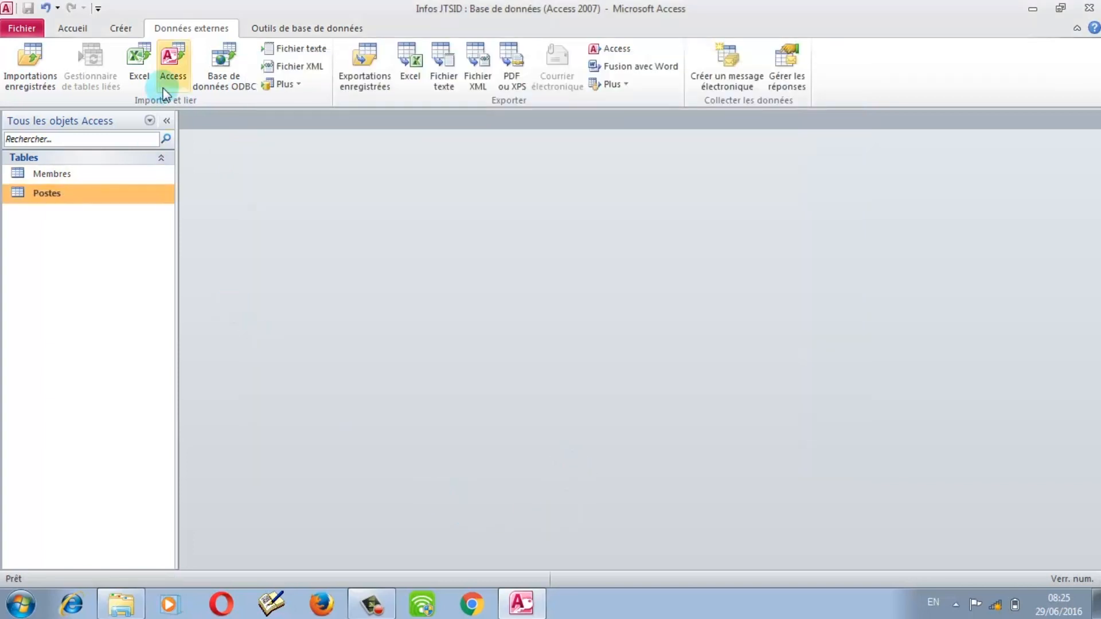
# Step: Restart the Excel import with Population.xlsx browsed as source, importing into a new table
pyautogui.click(139, 61)
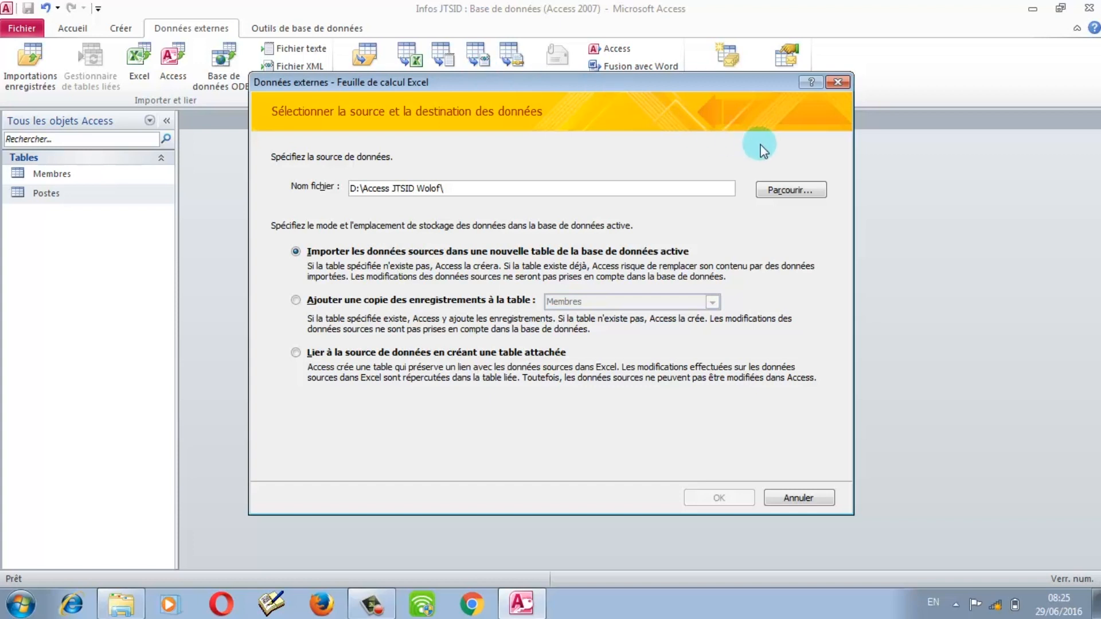
pyautogui.click(787, 190)
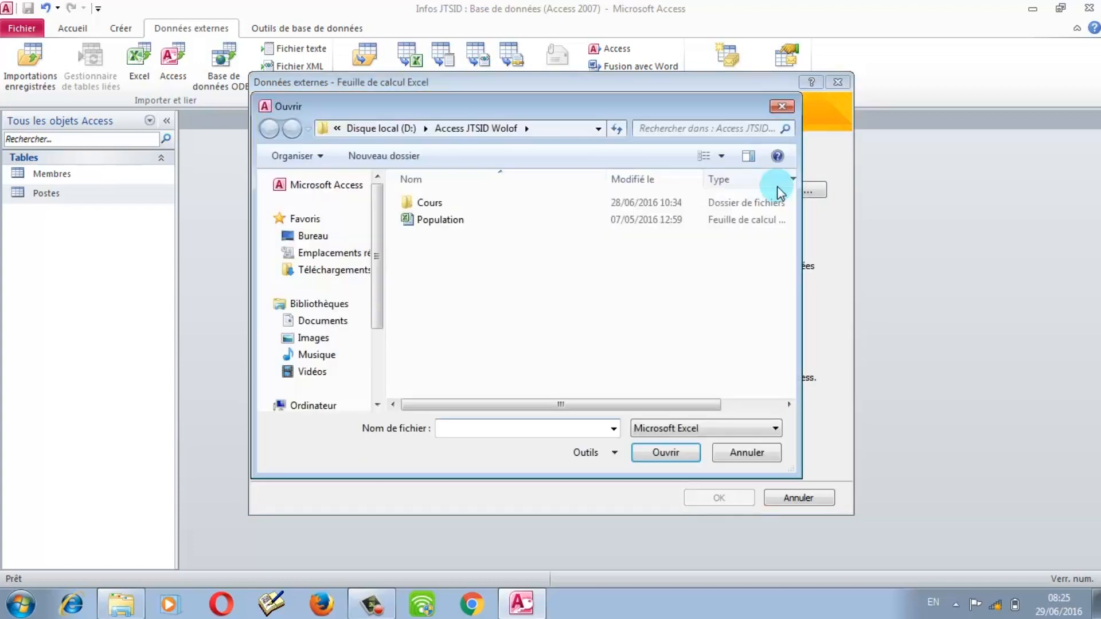
pyautogui.click(437, 221)
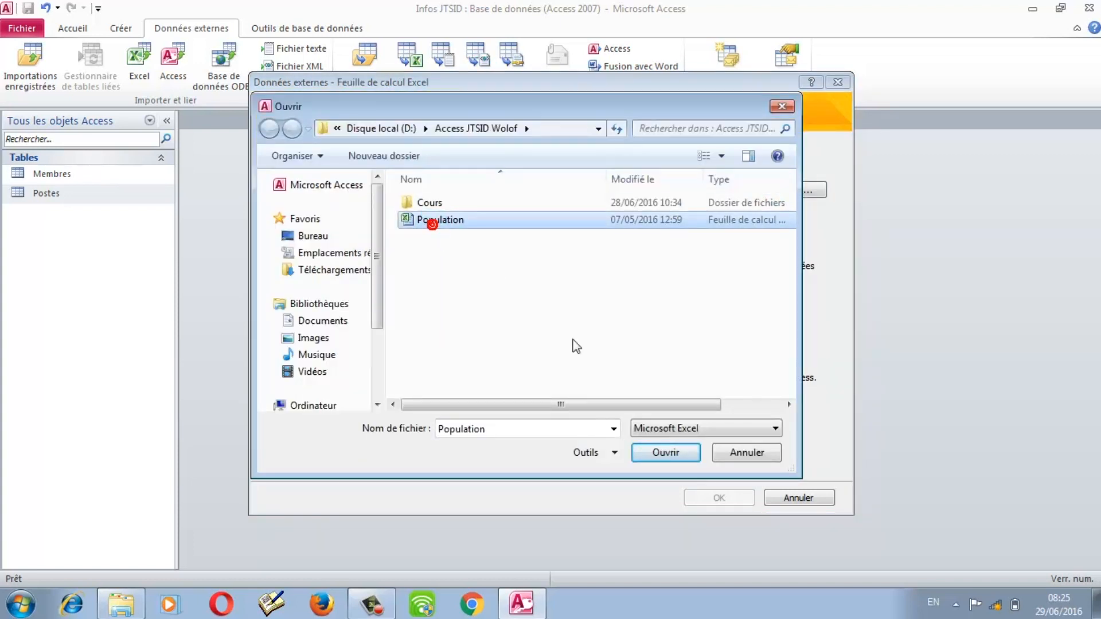
pyautogui.click(667, 451)
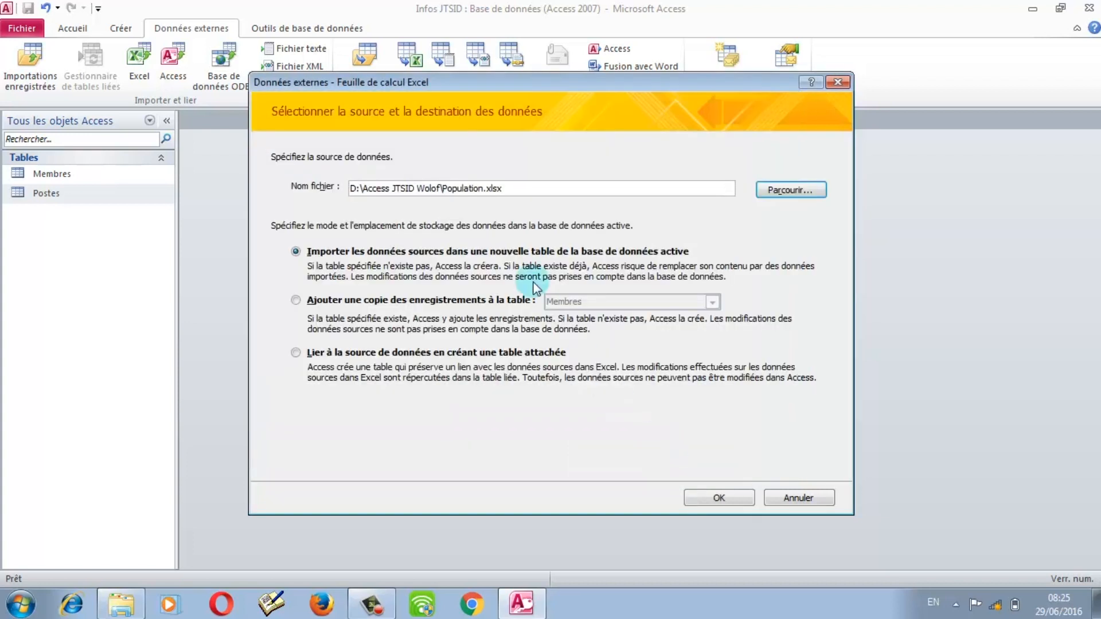
pyautogui.click(492, 256)
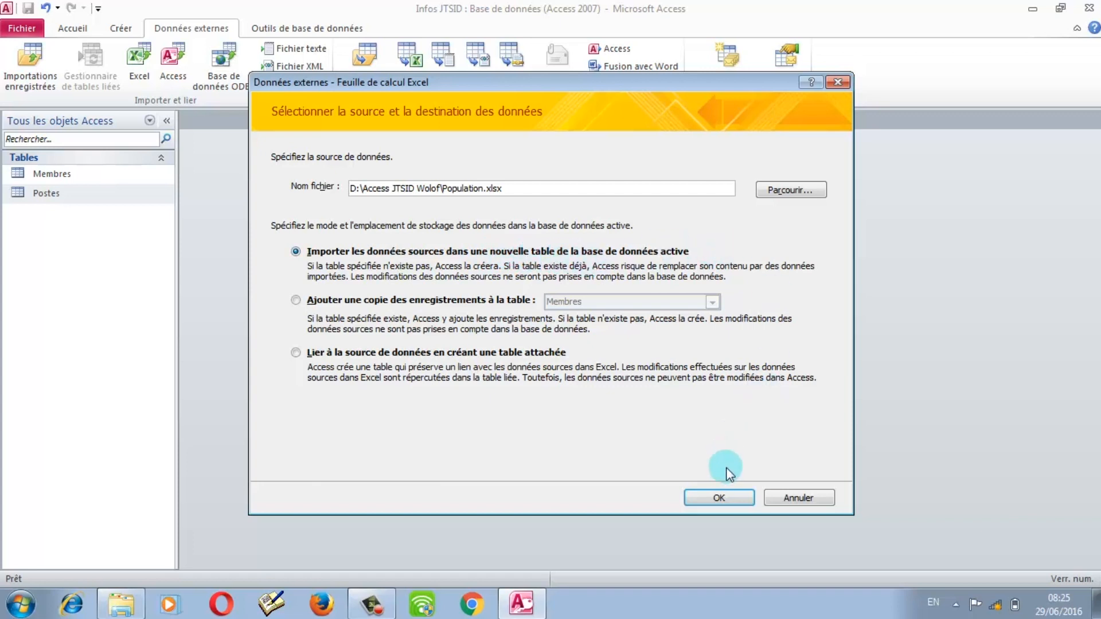
pyautogui.click(720, 498)
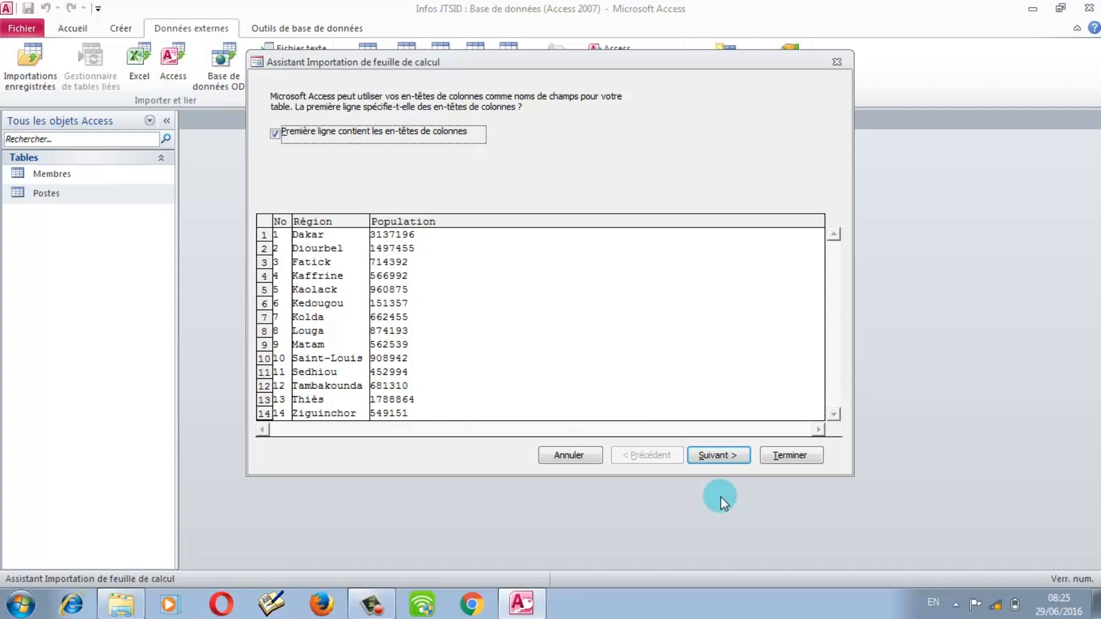
# Step: Keep 'Première ligne contient les en-têtes de colonnes' ticked and advance to the field options
pyautogui.click(325, 138)
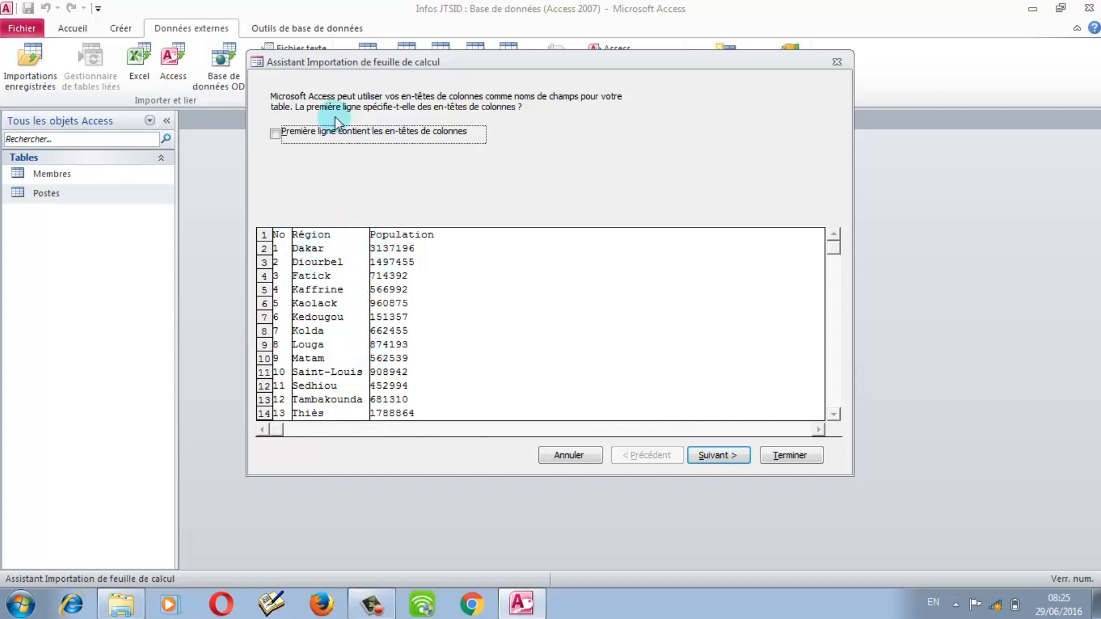
pyautogui.click(339, 136)
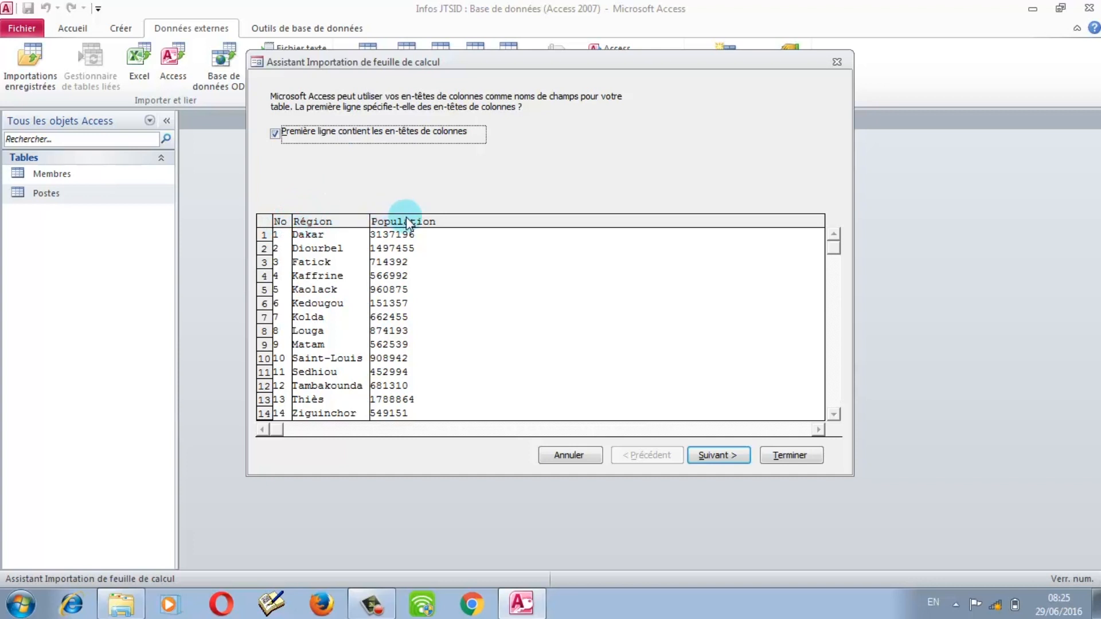
pyautogui.click(717, 456)
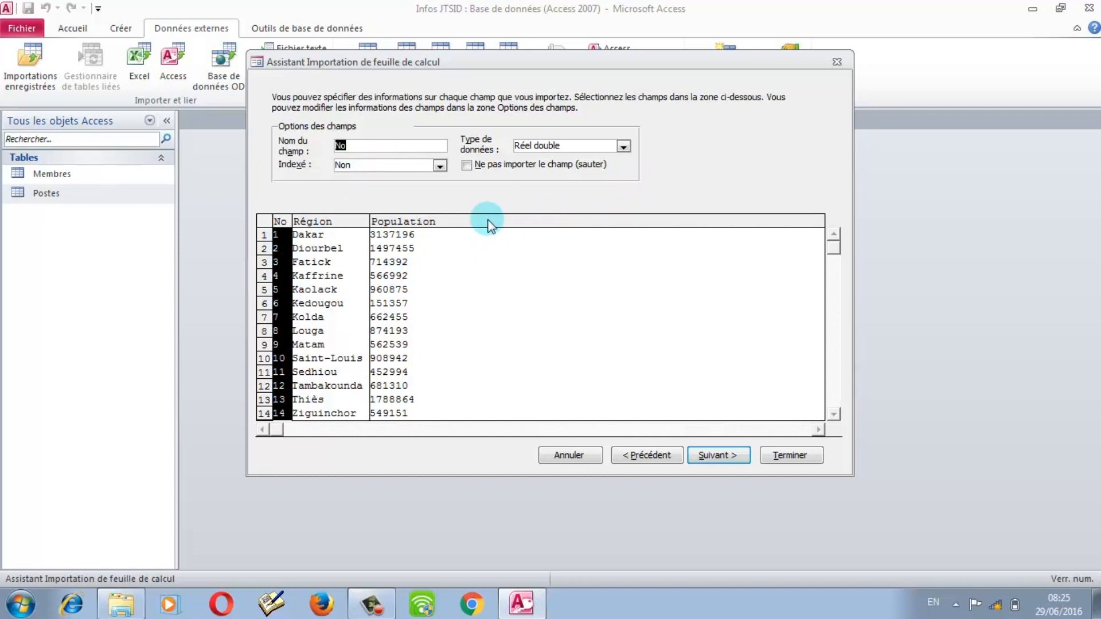
# Step: Mark the No field as not imported, then try Région as my own primary key
pyautogui.click(467, 165)
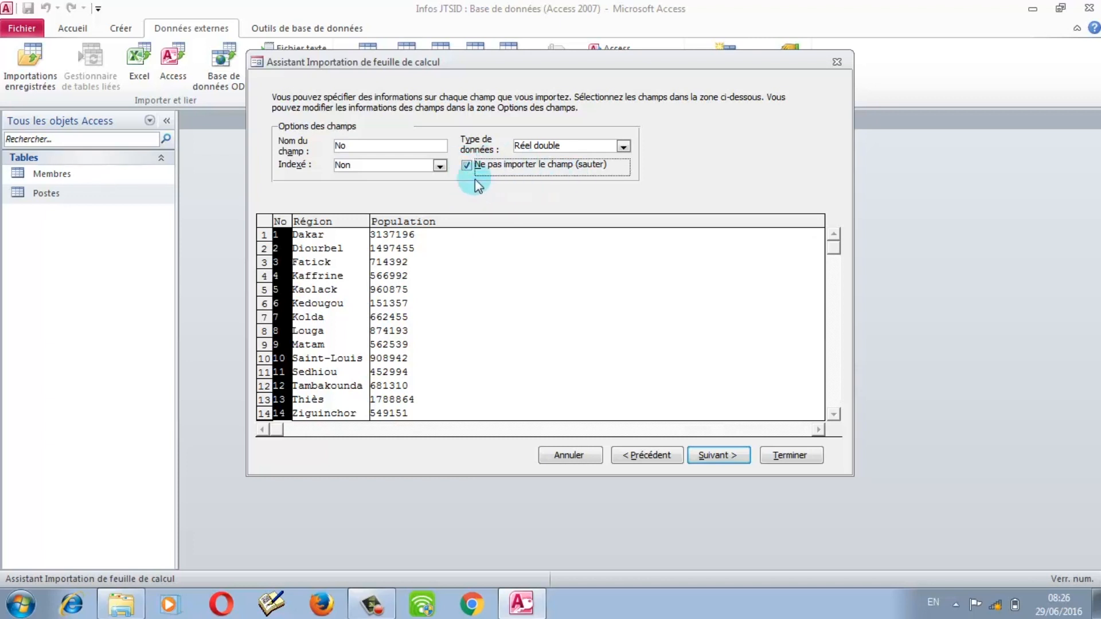
pyautogui.click(467, 165)
pyautogui.click(466, 165)
pyautogui.click(719, 457)
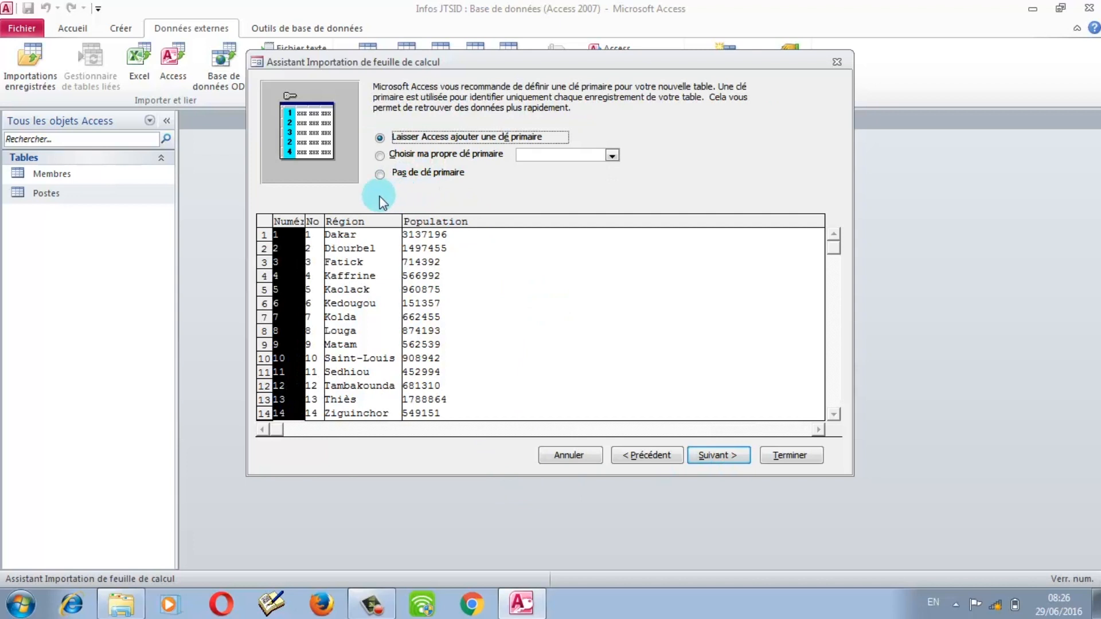
pyautogui.click(426, 154)
pyautogui.click(611, 155)
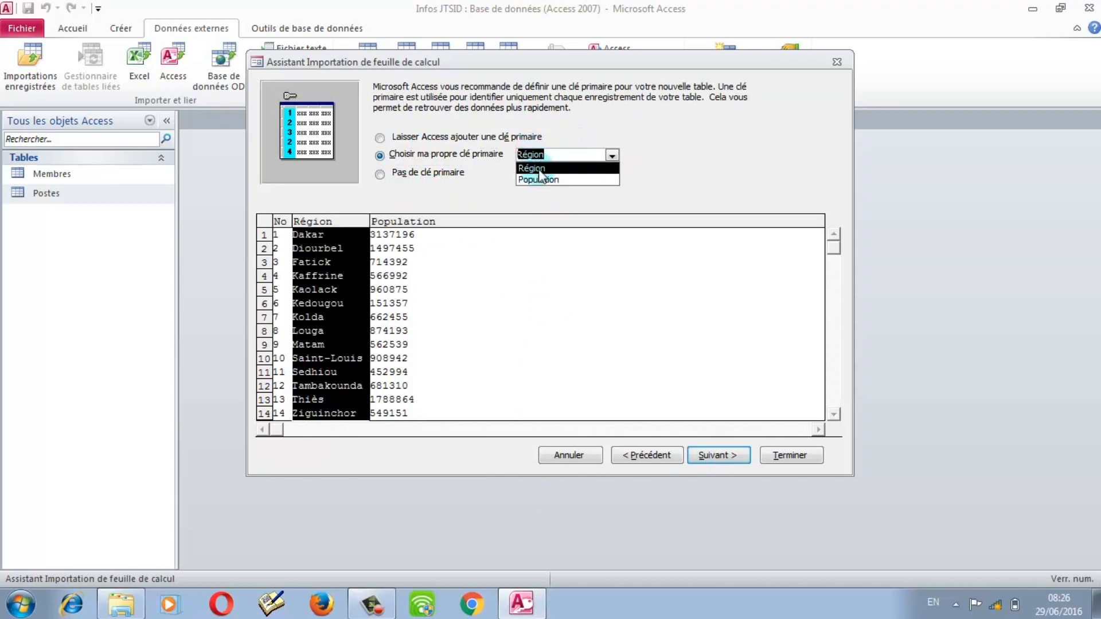
pyautogui.click(490, 177)
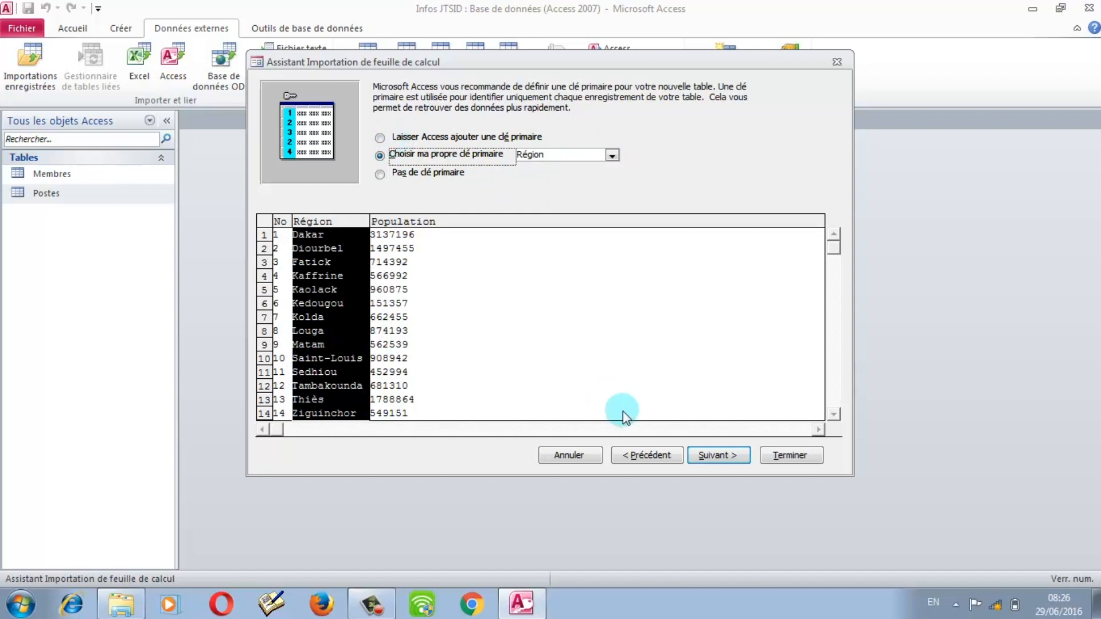
# Step: Go back, keep importing the No field, and pick No as the primary key
pyautogui.click(648, 456)
pyautogui.click(518, 171)
pyautogui.click(520, 170)
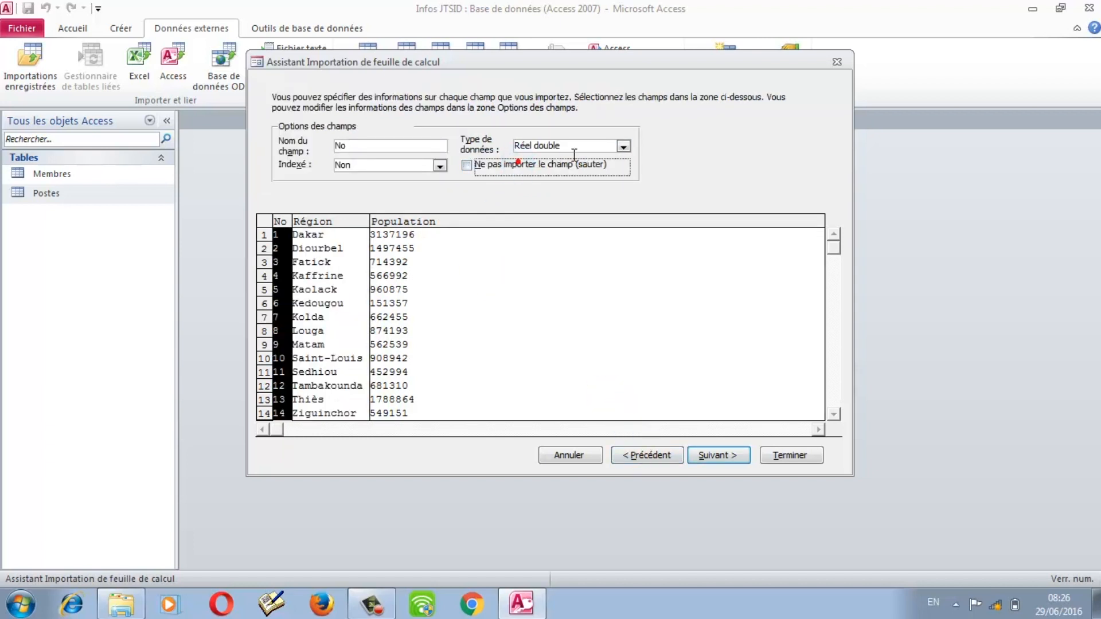
pyautogui.click(705, 457)
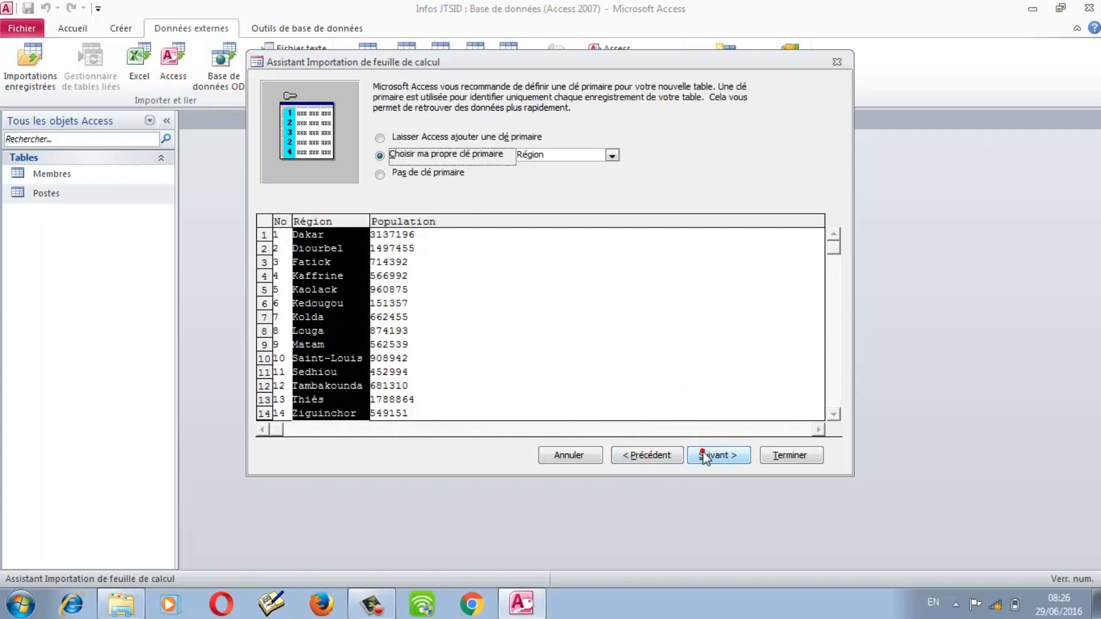
pyautogui.click(611, 160)
pyautogui.click(566, 166)
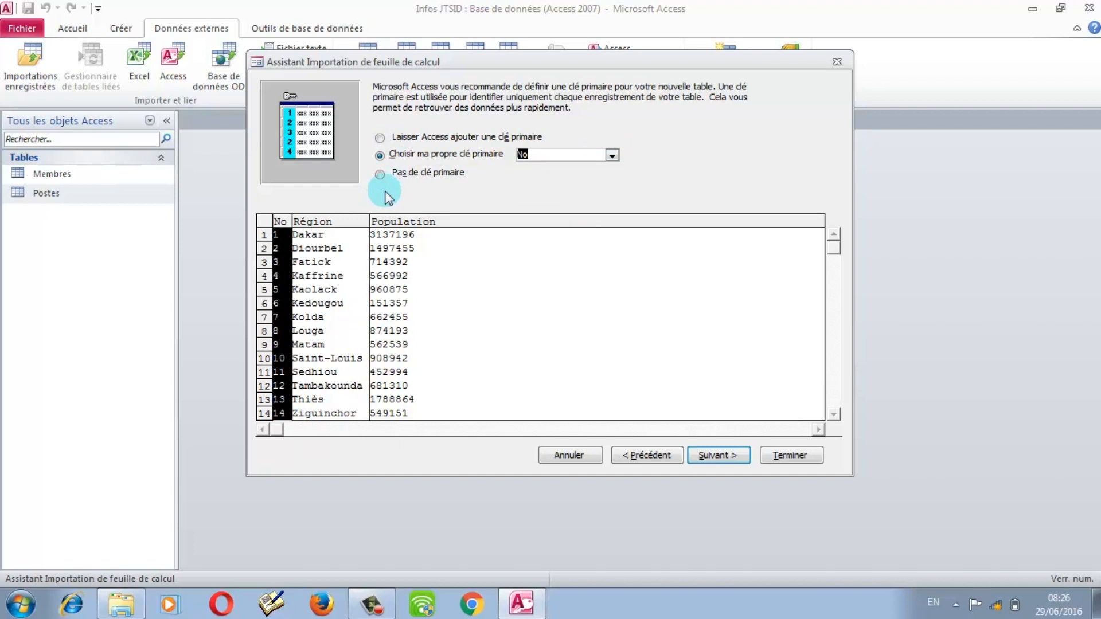
# Step: Compare the primary key options, settle on No as my own key, and continue
pyautogui.click(506, 142)
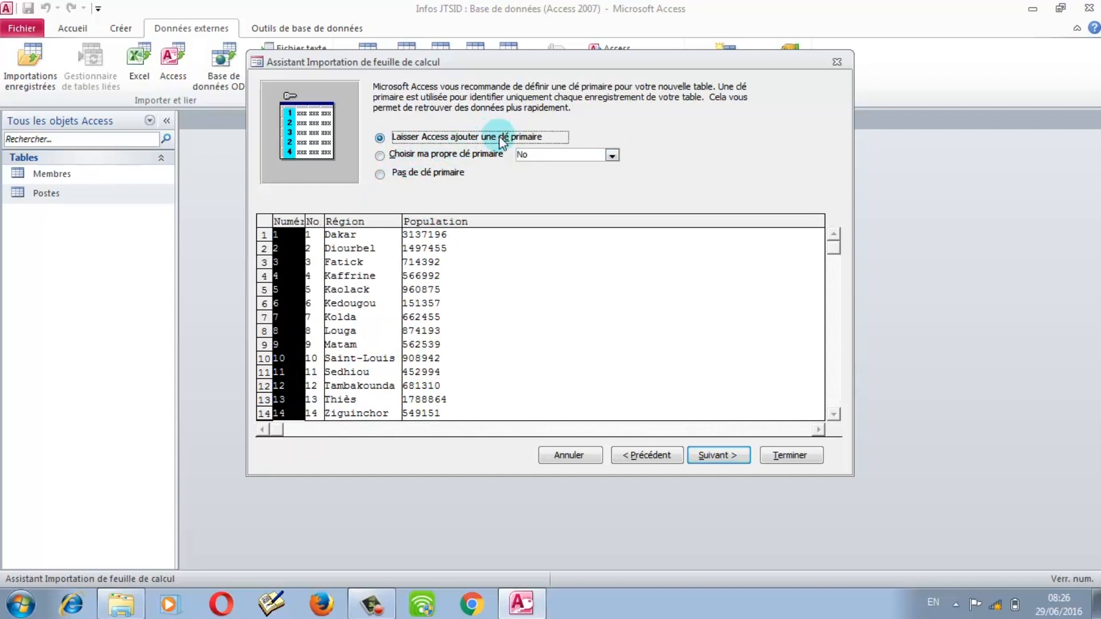
pyautogui.click(404, 155)
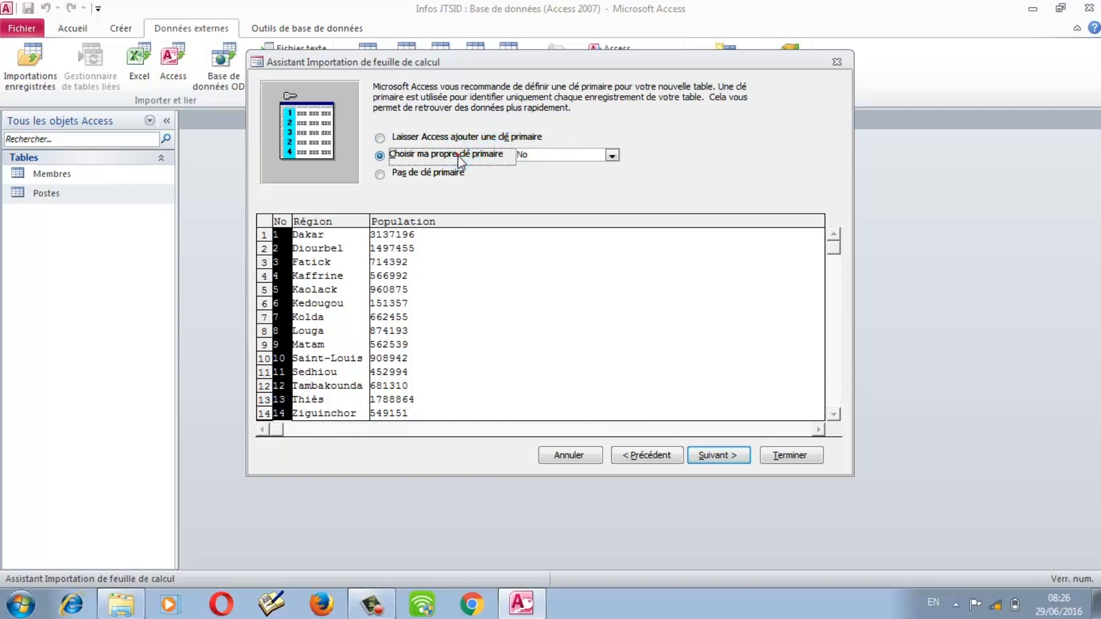
pyautogui.click(401, 172)
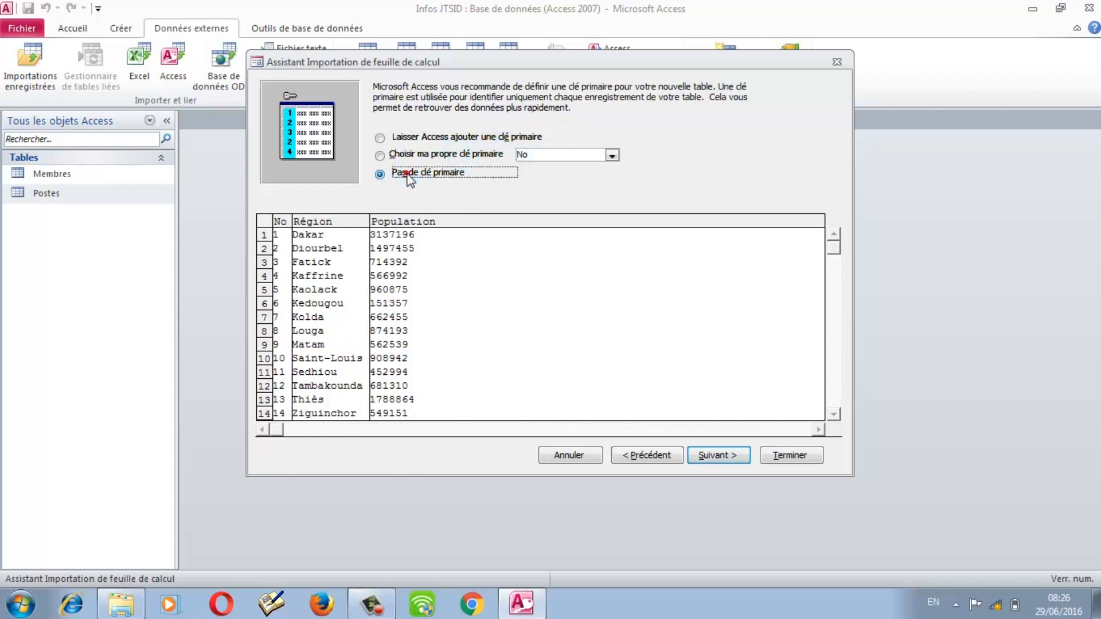
pyautogui.click(416, 154)
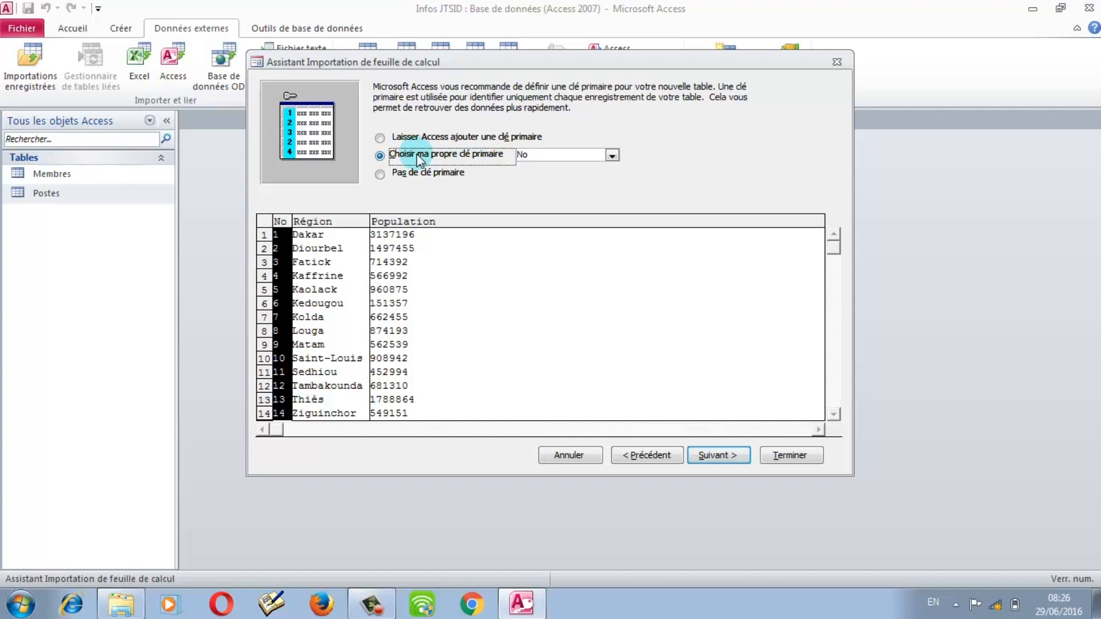
pyautogui.click(335, 223)
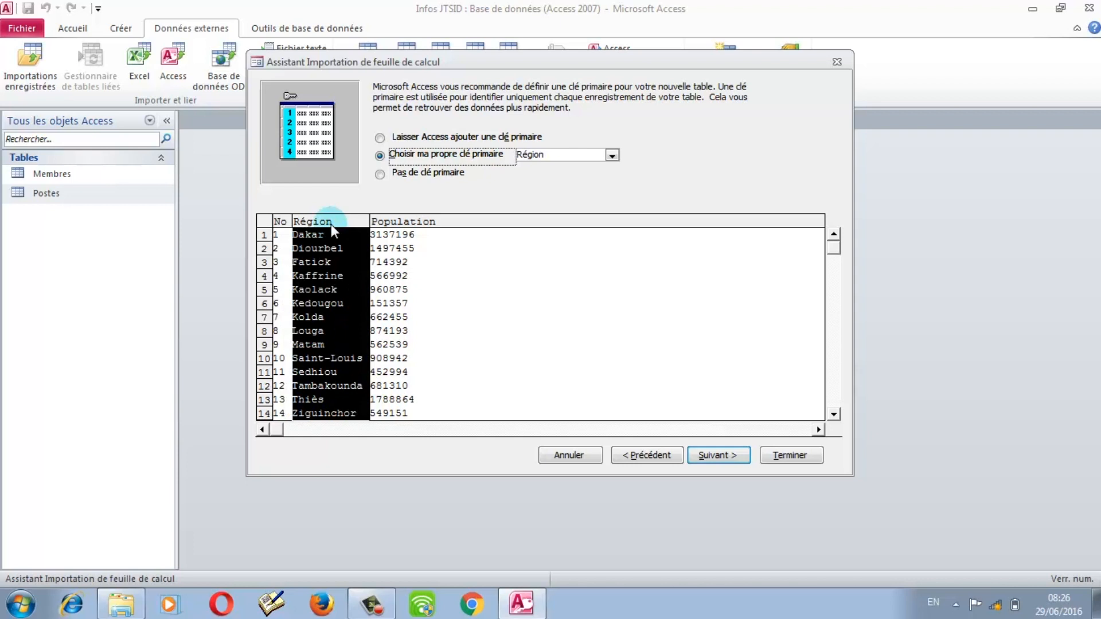
pyautogui.click(284, 225)
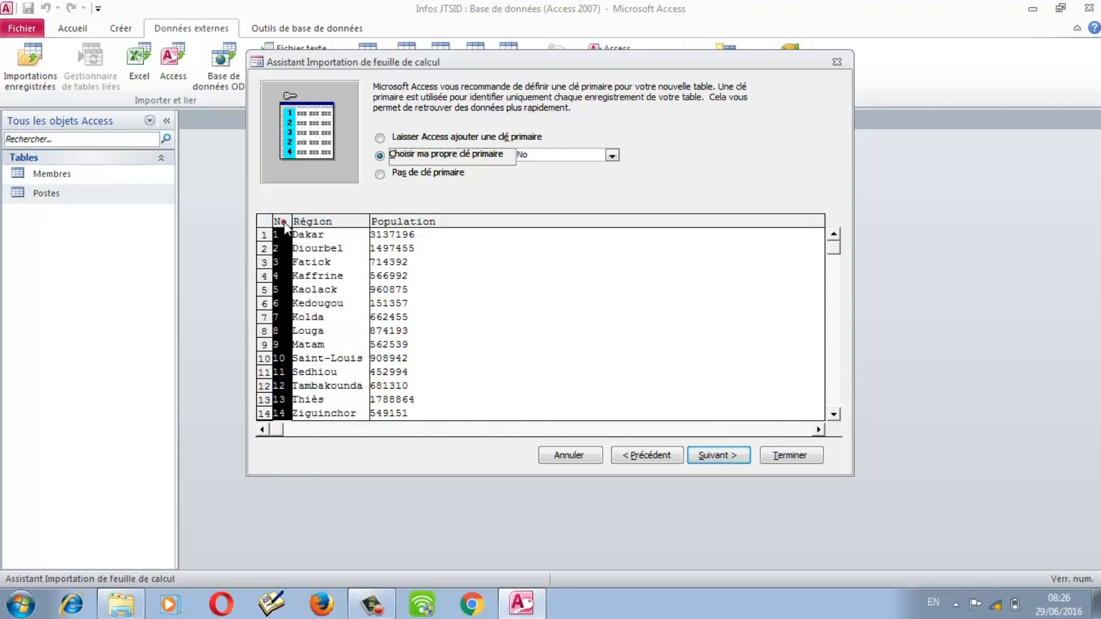
pyautogui.click(713, 460)
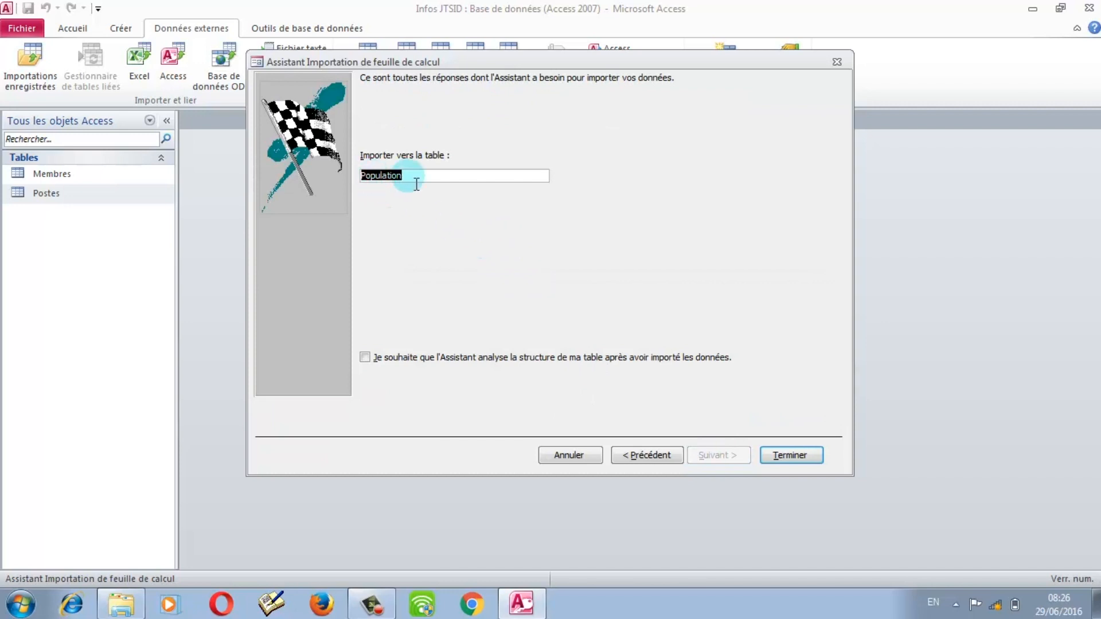
# Step: Finish importing into a new Population table and save the steps as Importation-Population
pyautogui.click(790, 454)
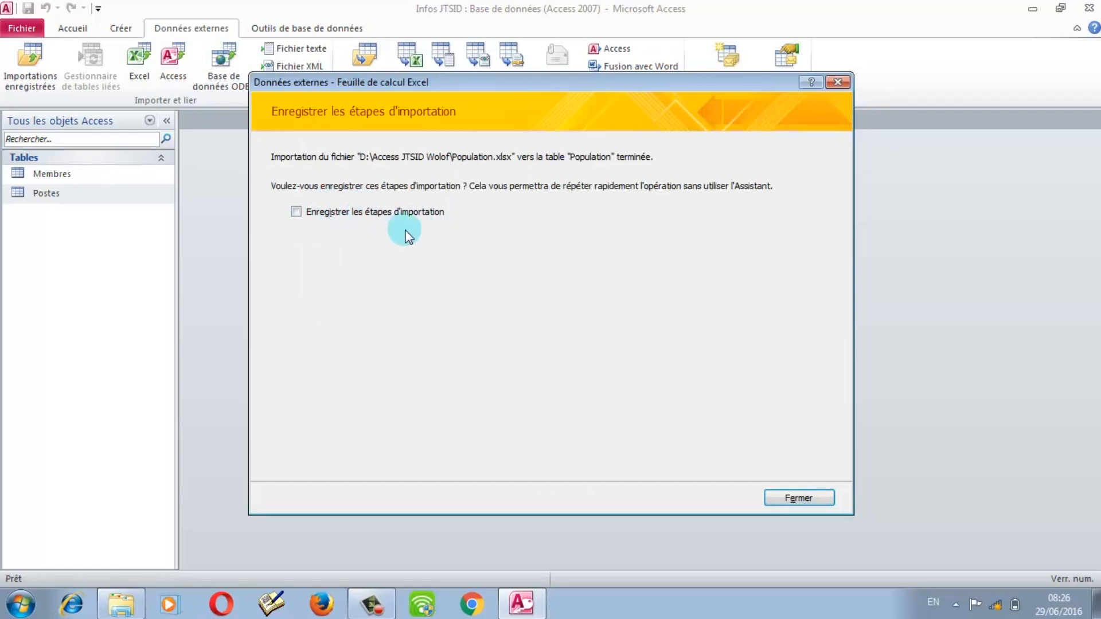
pyautogui.click(362, 216)
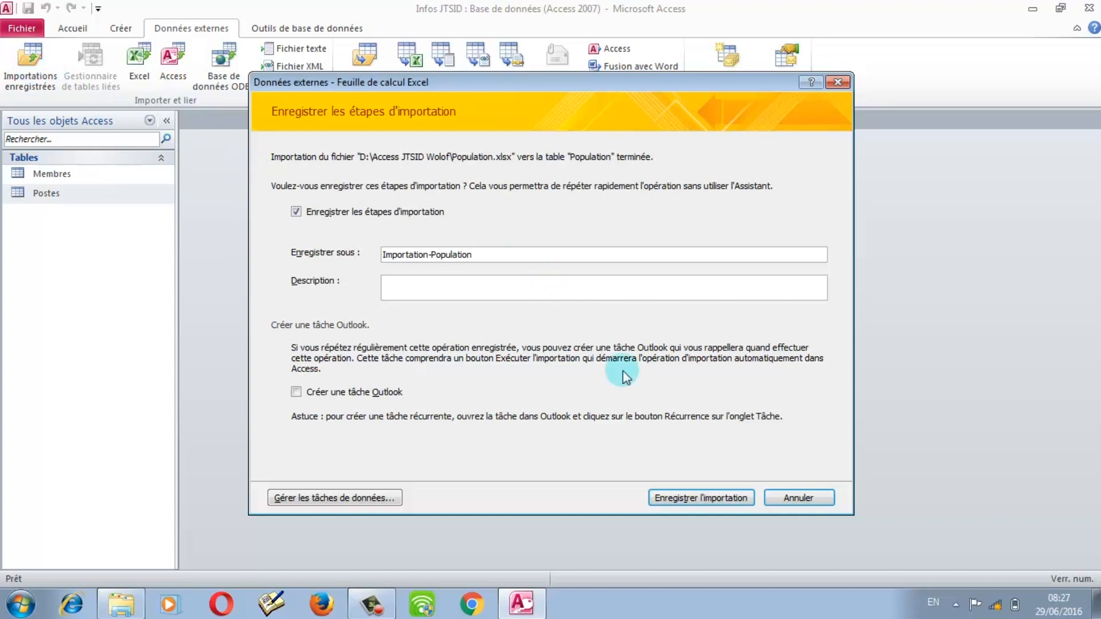
pyautogui.click(694, 501)
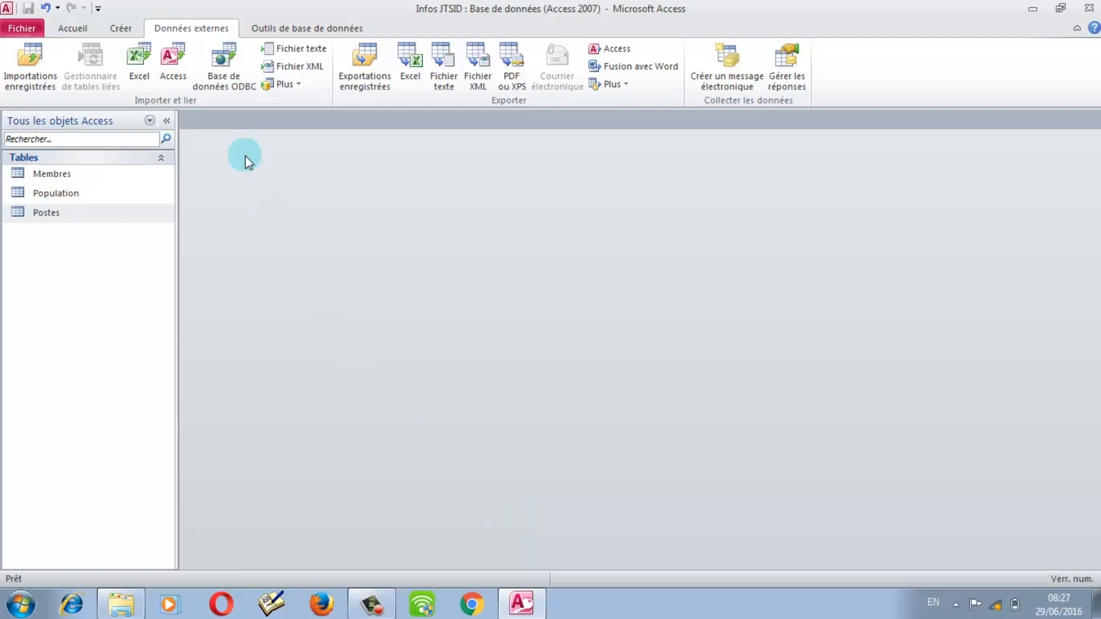
# Step: Start an Access-database import with Les Boutiques.accdb as the source file
pyautogui.click(169, 57)
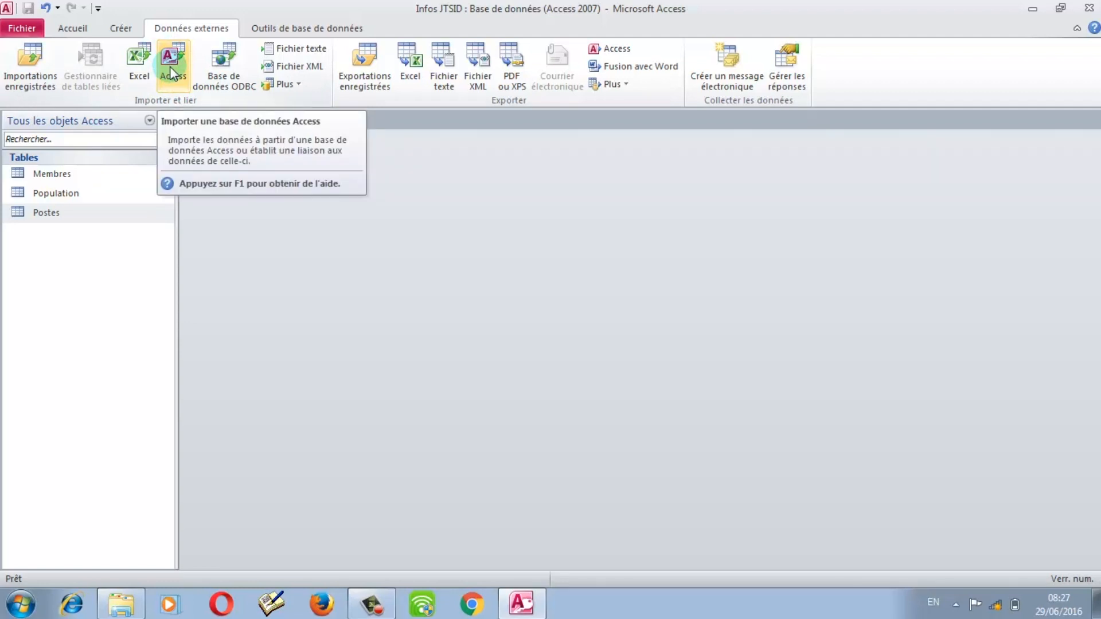
pyautogui.click(170, 71)
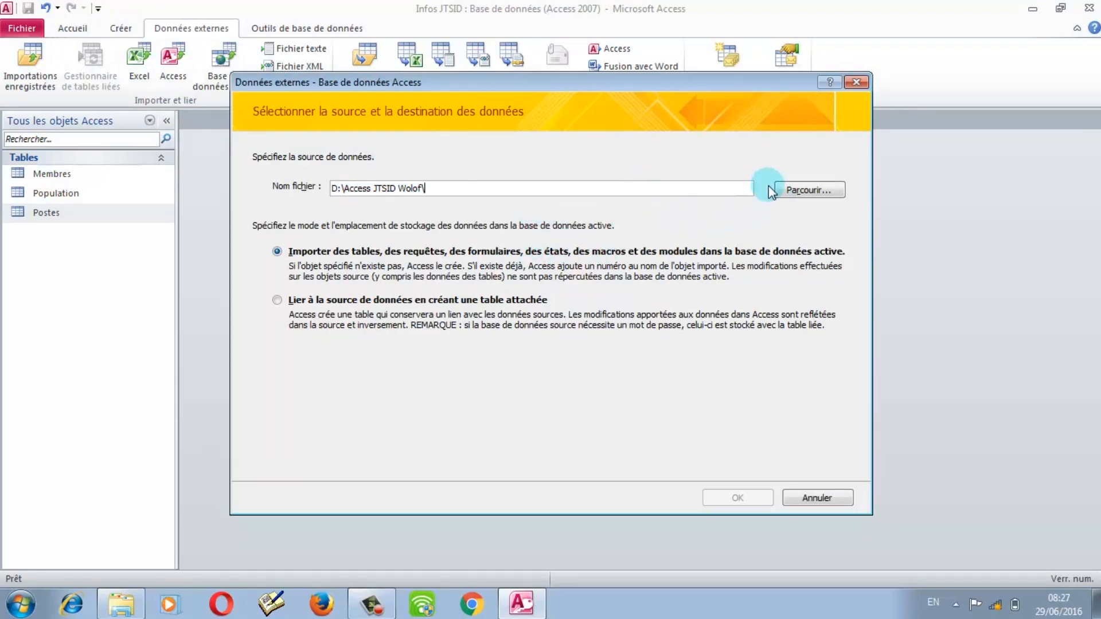
pyautogui.click(795, 194)
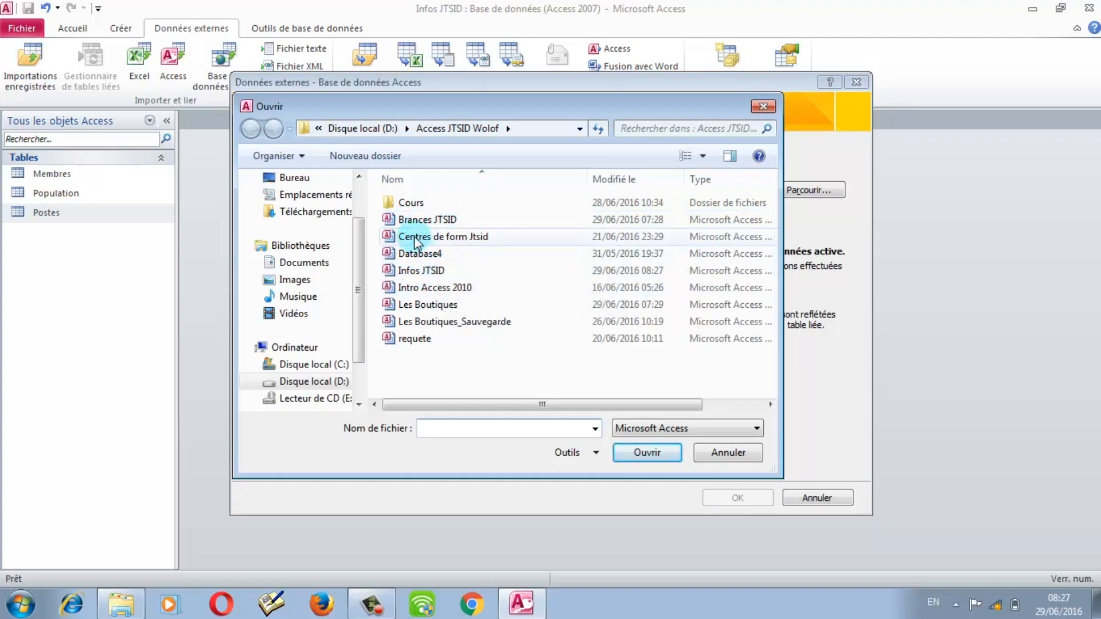
pyautogui.click(429, 305)
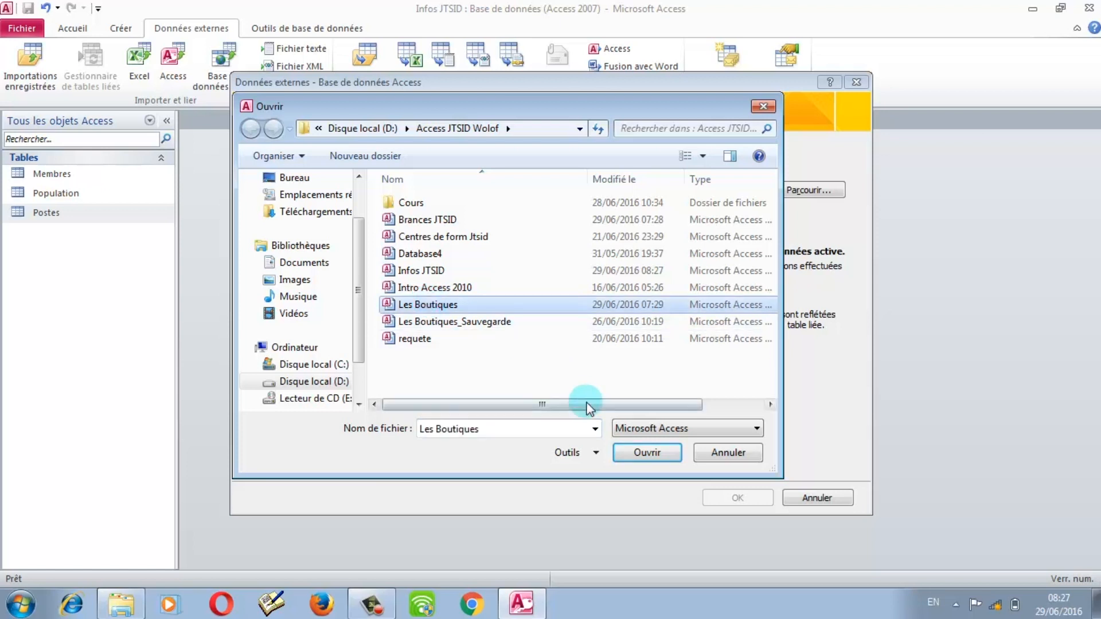
pyautogui.click(642, 455)
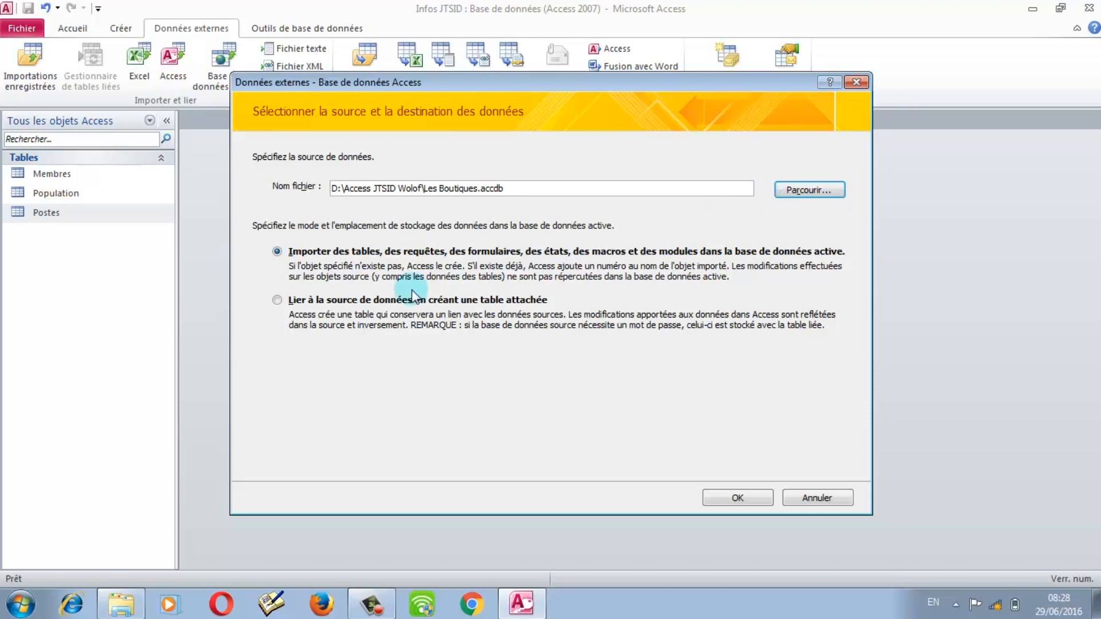
# Step: Choose 'Importer des tables…' rather than linking, then list the objects in Les Boutiques
pyautogui.click(299, 301)
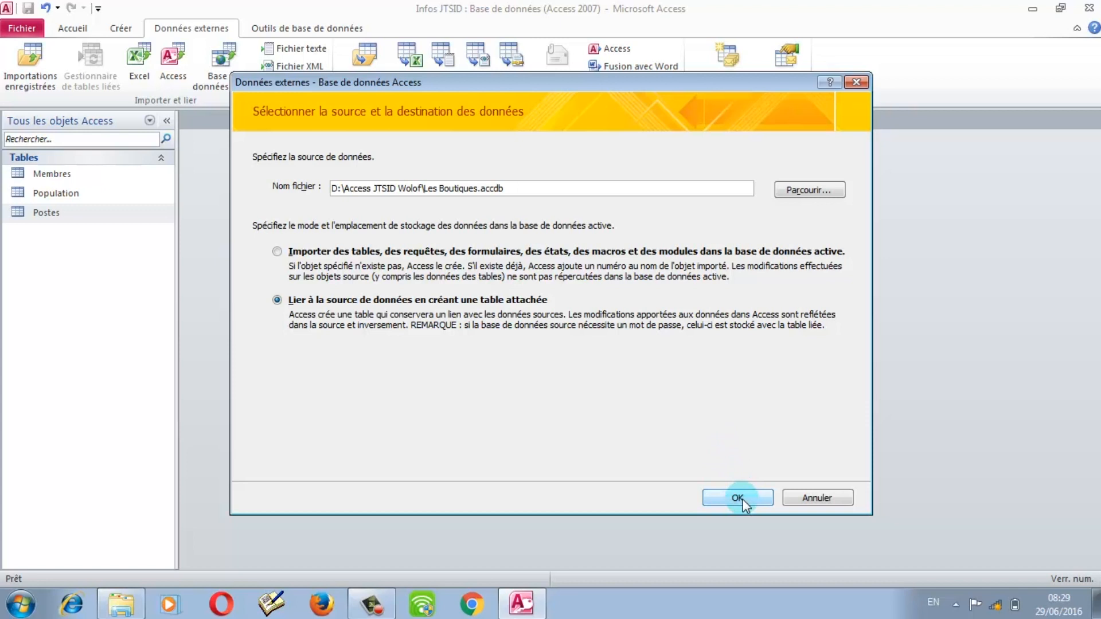
pyautogui.click(453, 252)
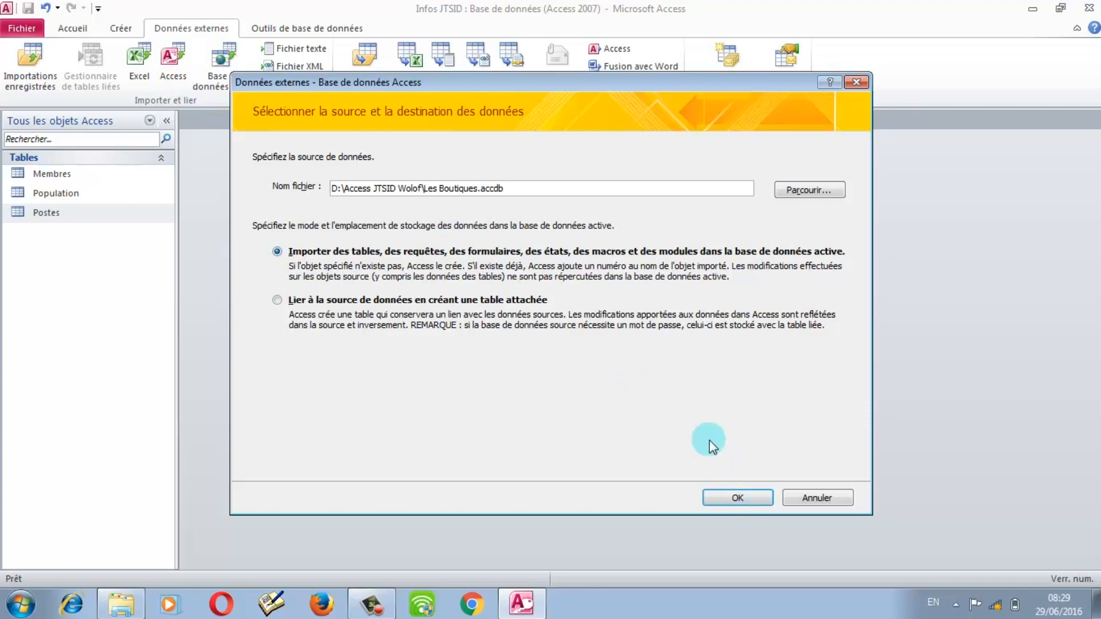
pyautogui.click(736, 499)
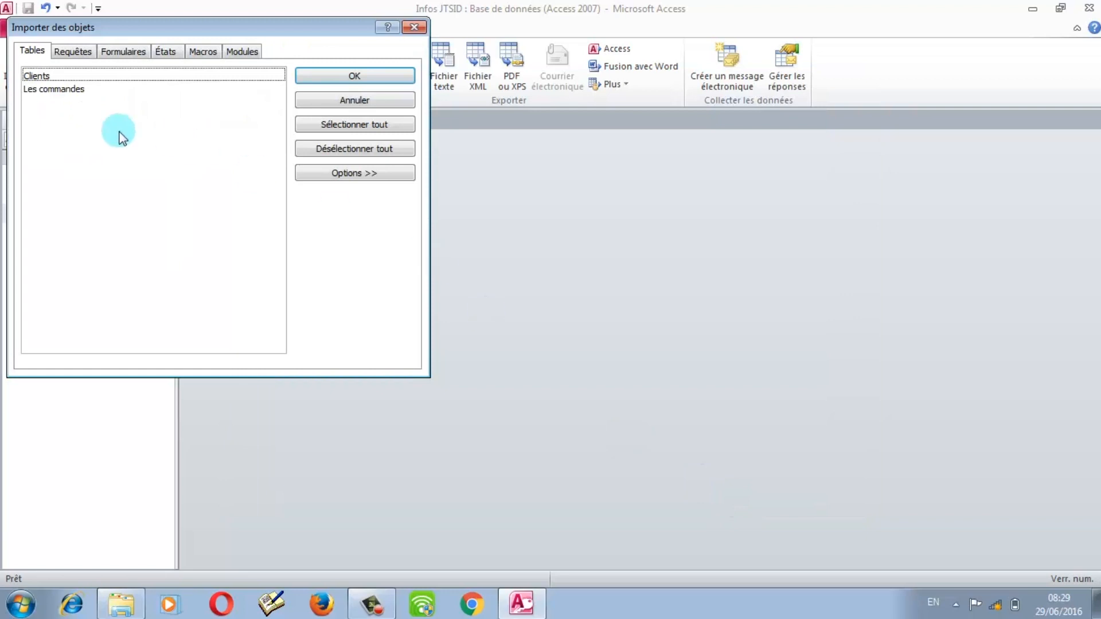
# Step: Select both Clients and Les commandes on the Tables tab and import them
pyautogui.click(60, 51)
pyautogui.click(121, 52)
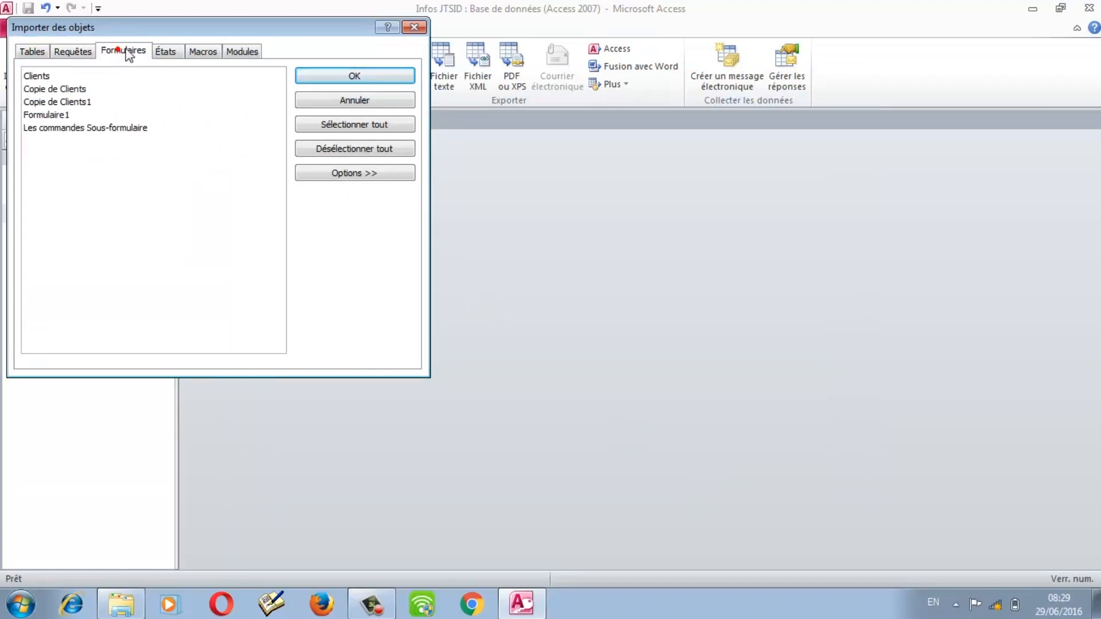
pyautogui.click(172, 52)
pyautogui.click(33, 51)
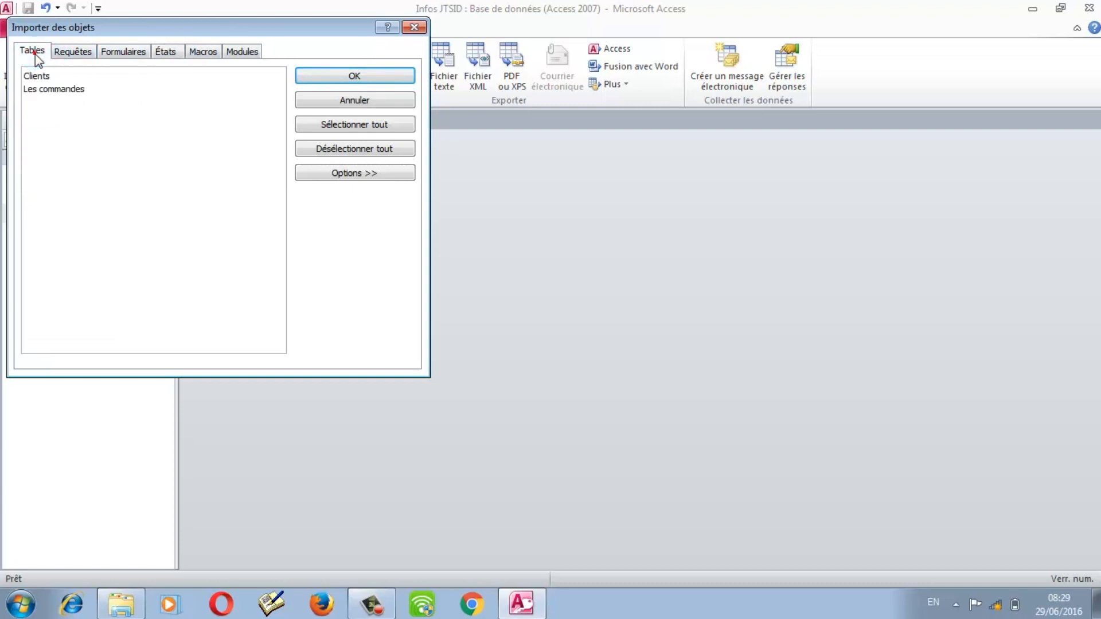
pyautogui.click(36, 76)
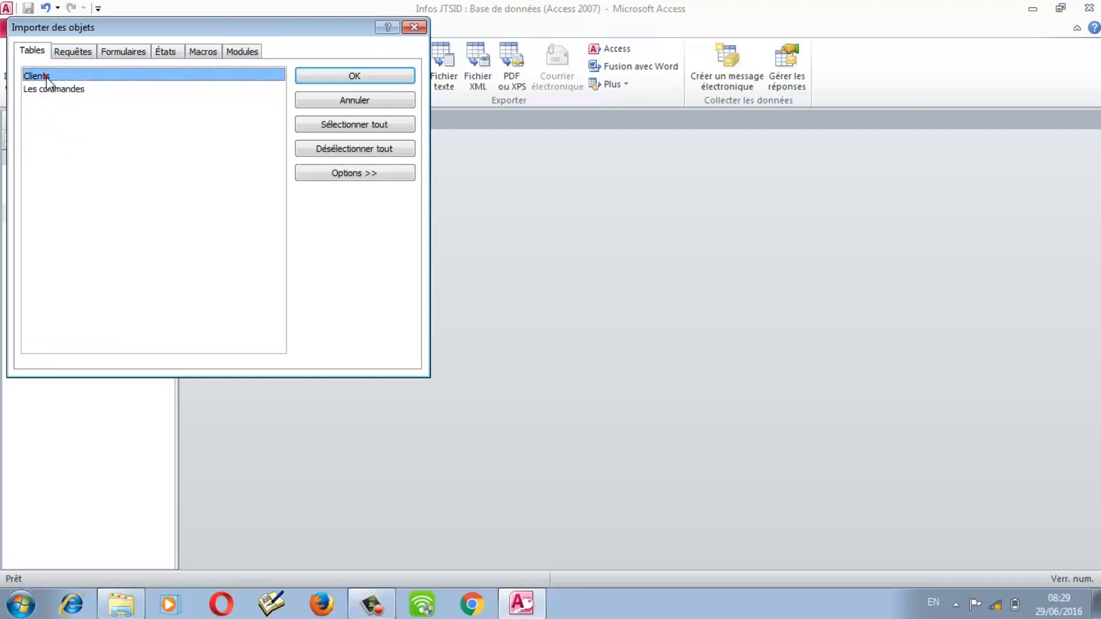
pyautogui.click(51, 88)
pyautogui.click(101, 126)
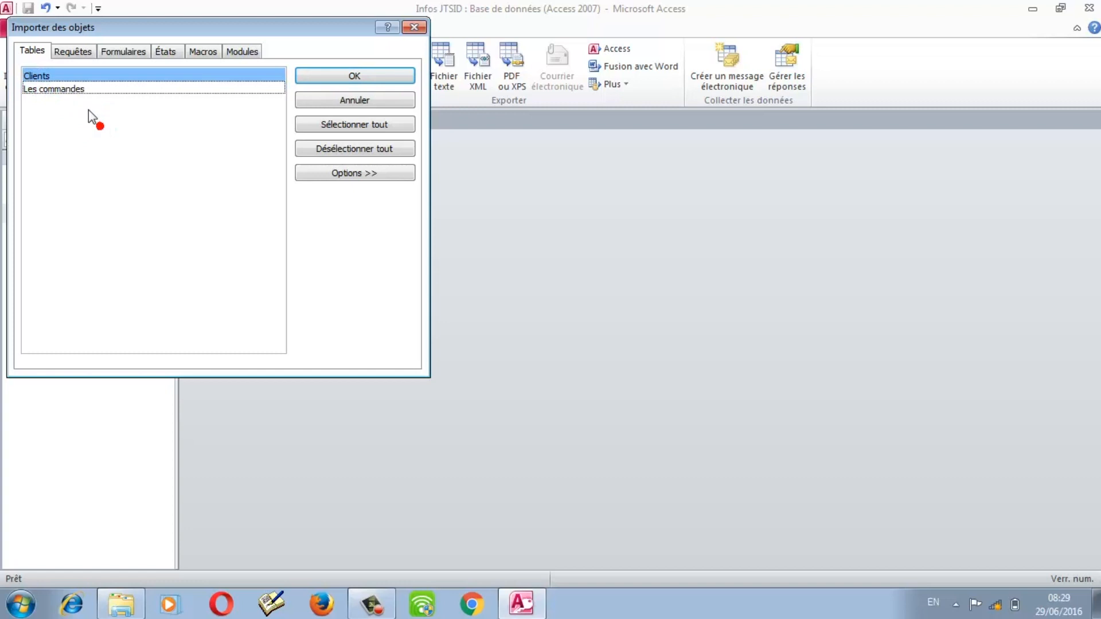
pyautogui.click(308, 125)
pyautogui.click(378, 77)
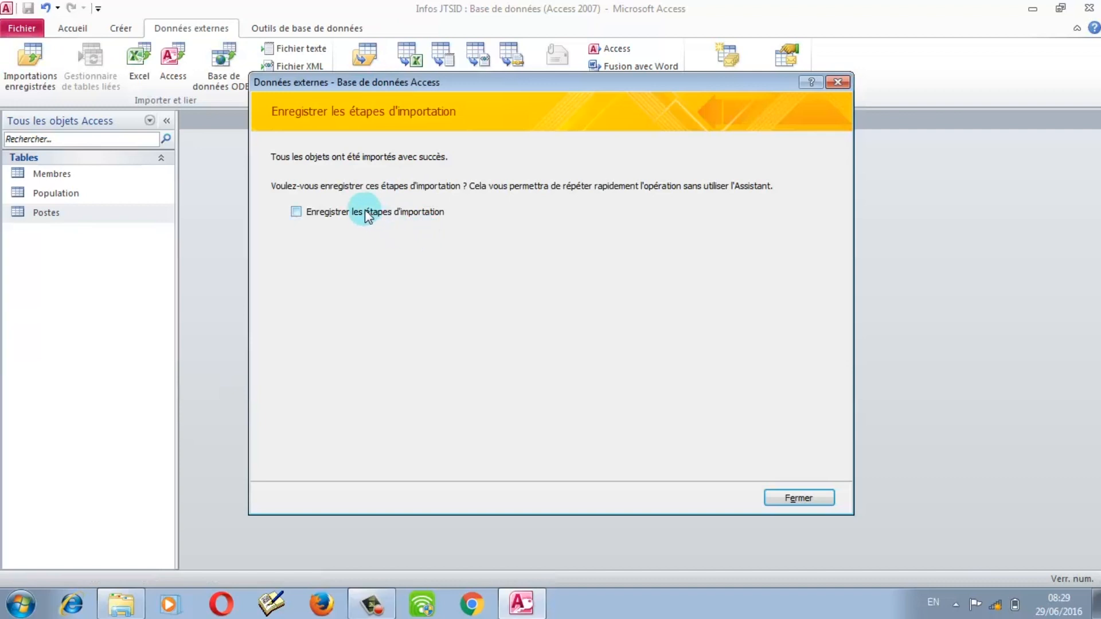
# Step: Save the import steps as Importation-Les Boutiques and close the dialog
pyautogui.click(348, 214)
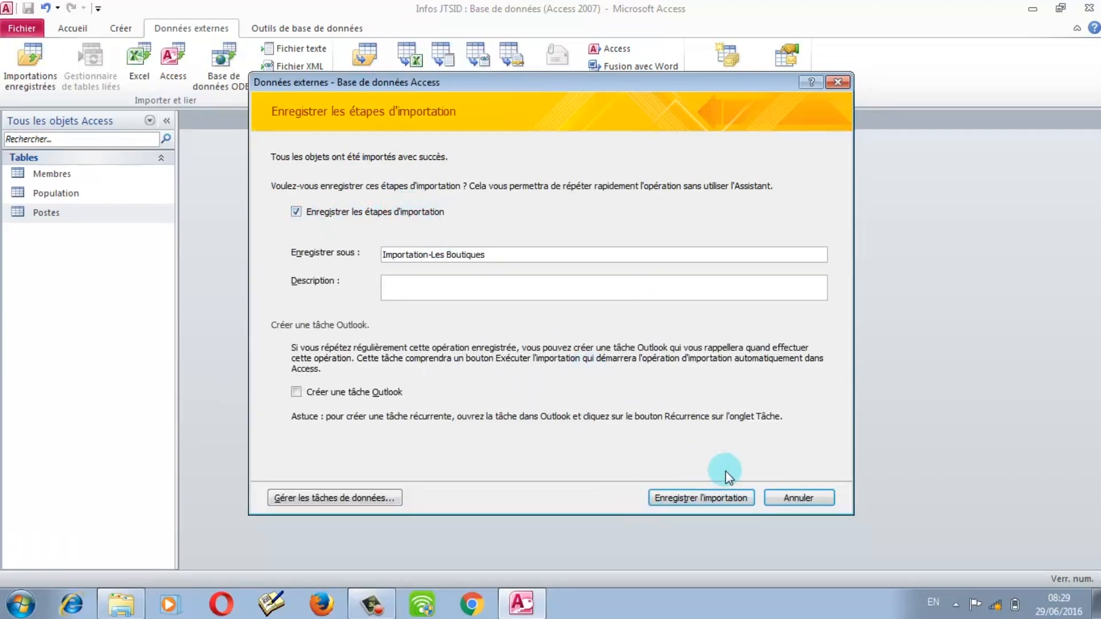
pyautogui.click(733, 497)
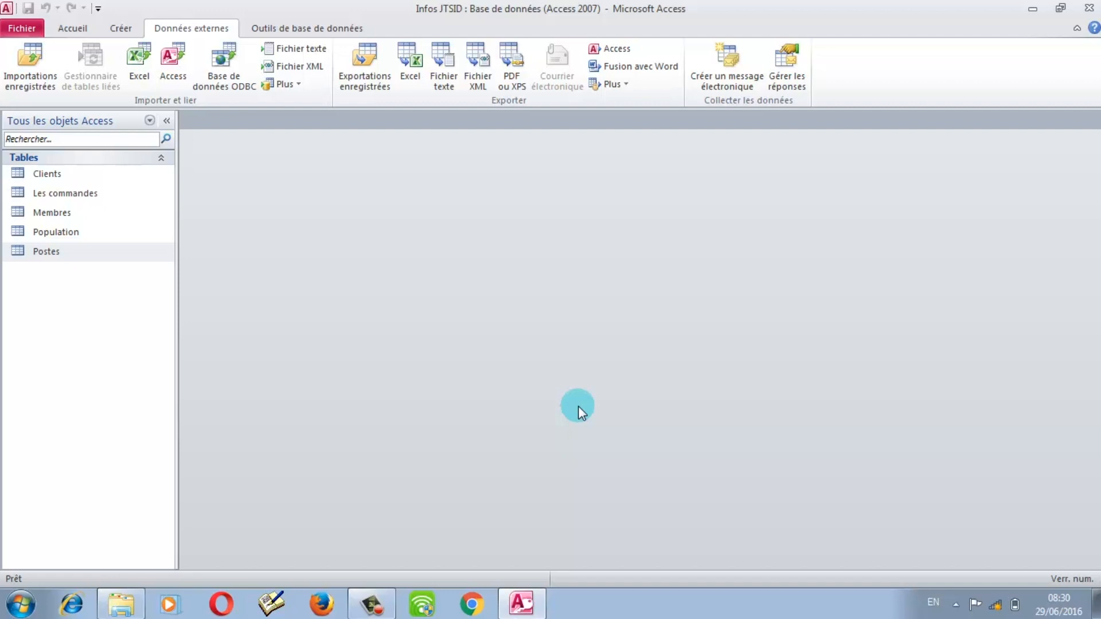
pyautogui.doubleClick(72, 177)
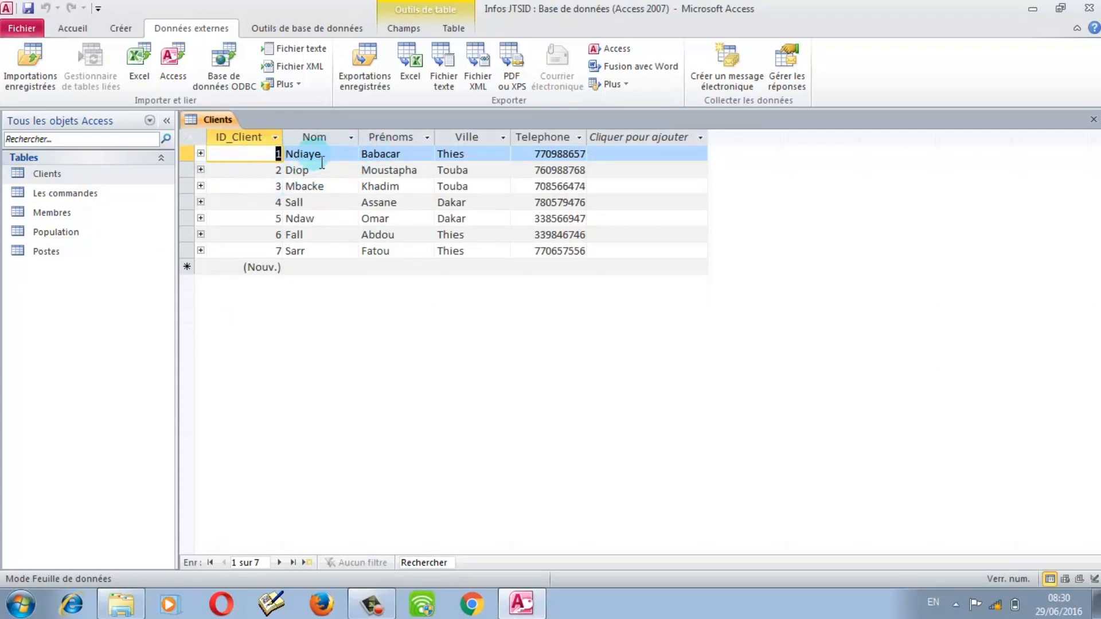
pyautogui.click(200, 153)
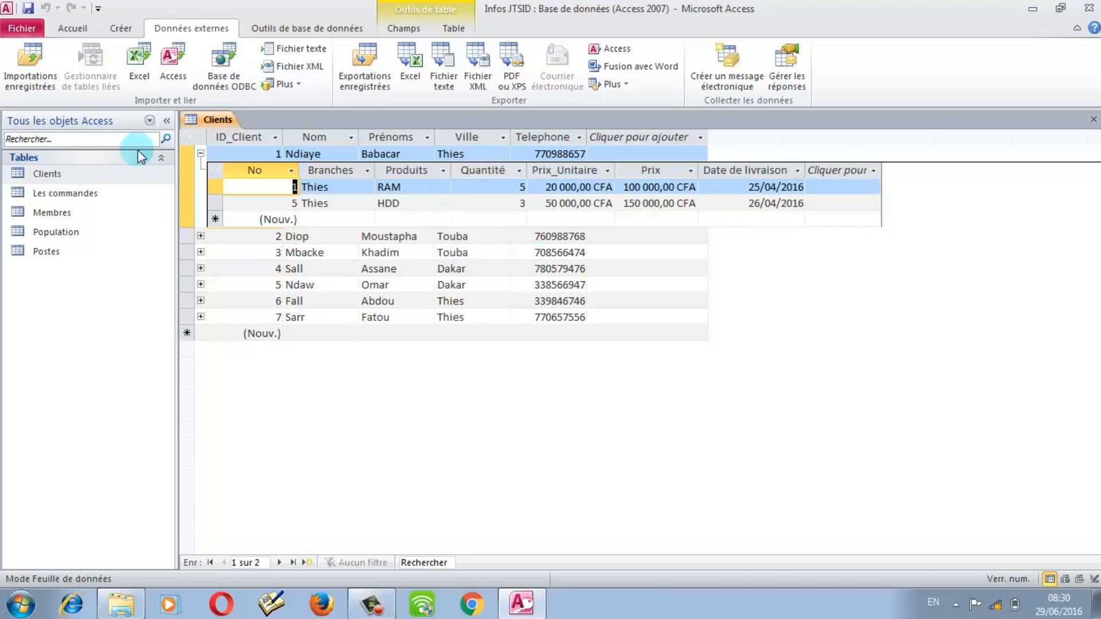
pyautogui.click(201, 153)
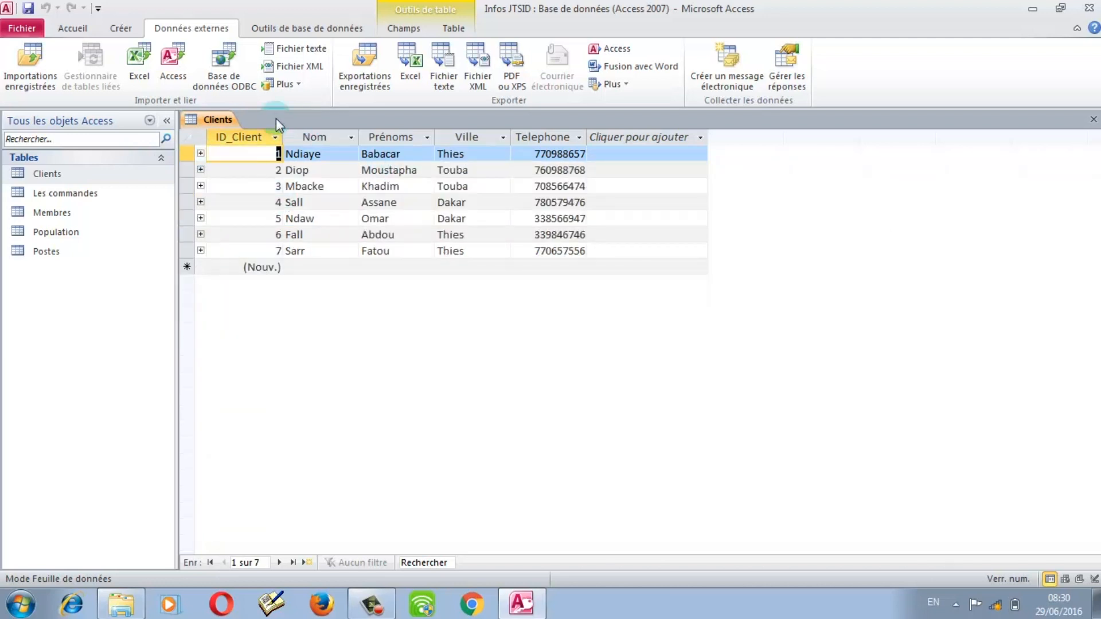
pyautogui.click(1092, 120)
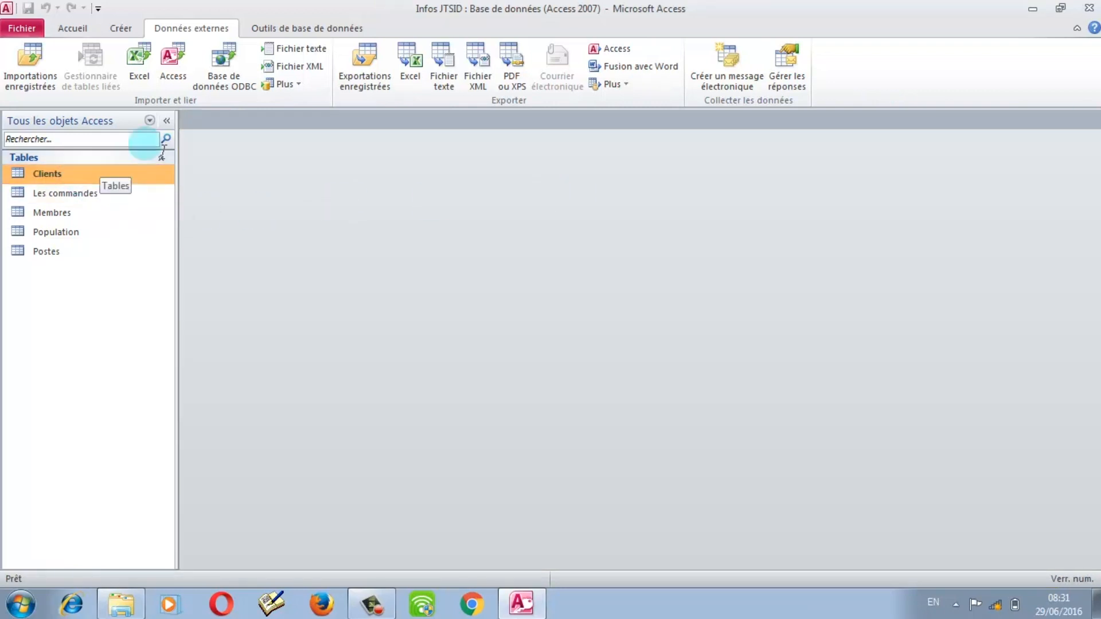
# Step: Open the Relationships diagram from Outils de base de données and hide the Membres table
pyautogui.click(309, 27)
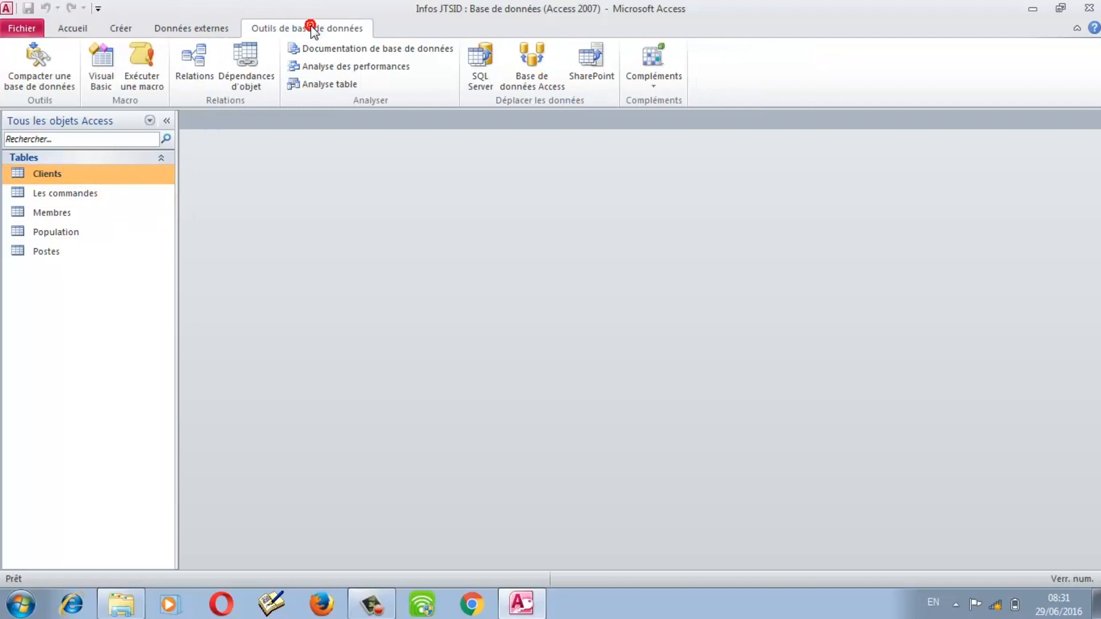
pyautogui.click(202, 59)
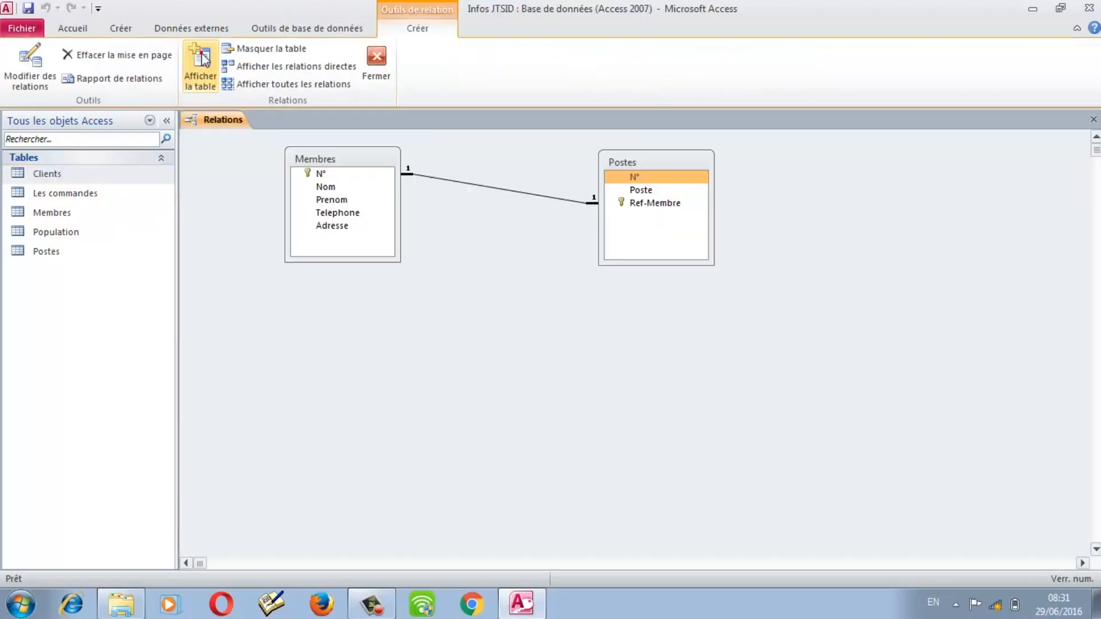
pyautogui.click(358, 160)
pyautogui.rightClick(357, 158)
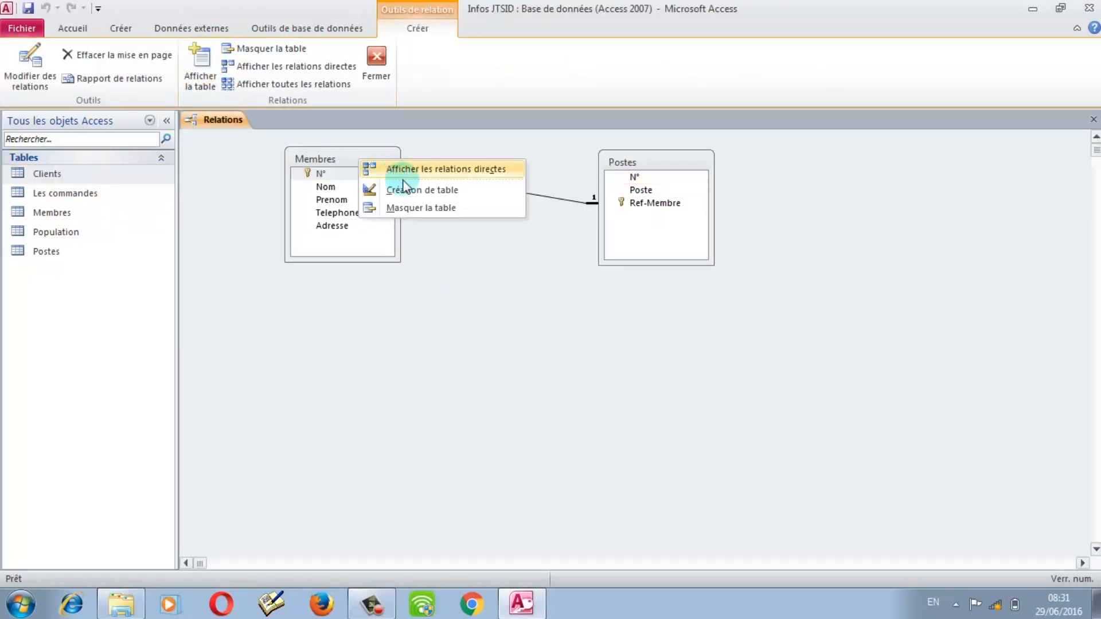
pyautogui.click(306, 164)
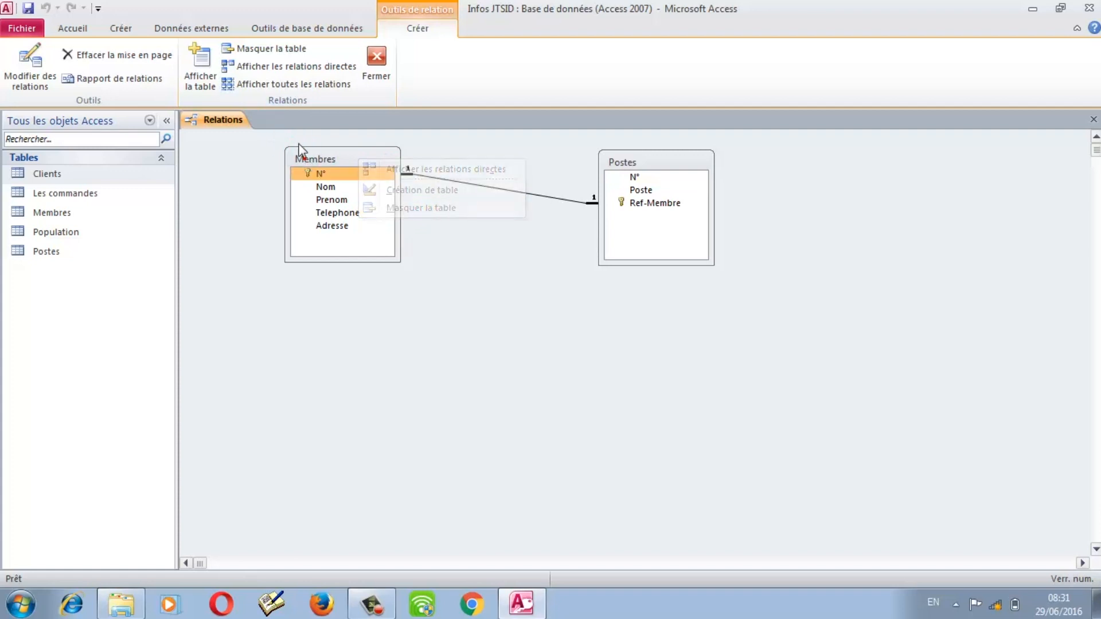
pyautogui.click(264, 49)
# Step: Hide the Postes table as well and bring up Afficher la table
pyautogui.click(638, 163)
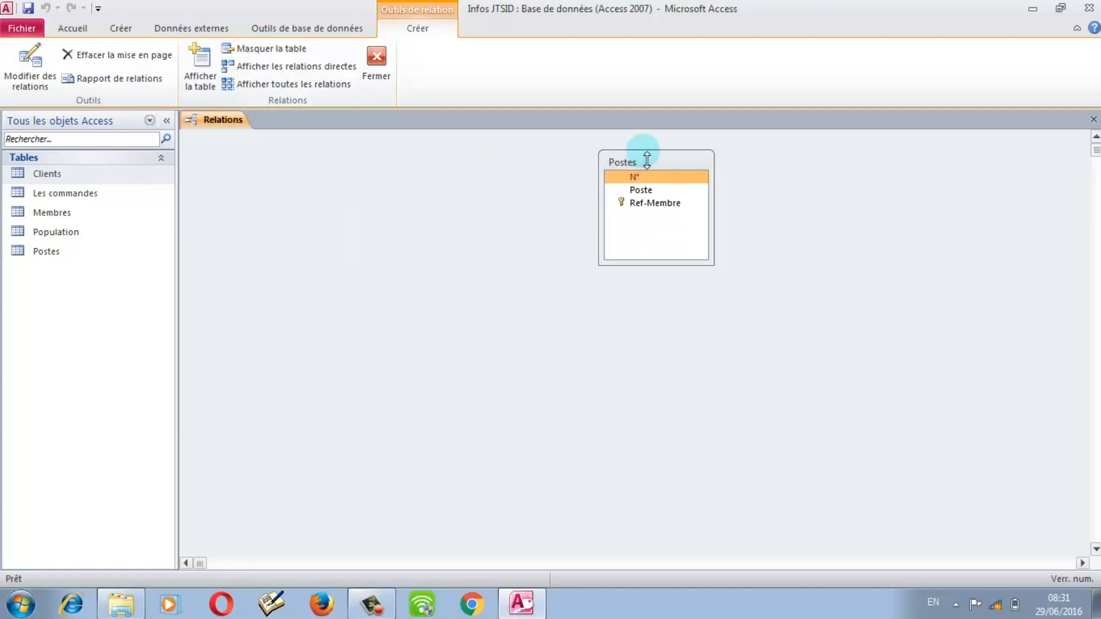
pyautogui.click(277, 47)
pyautogui.click(206, 71)
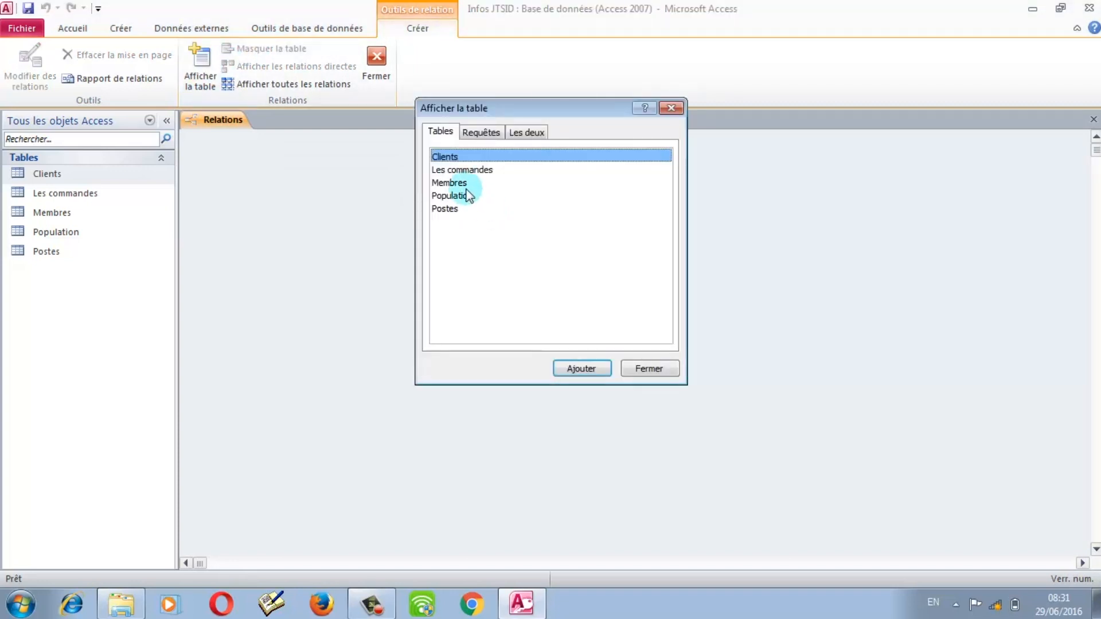
# Step: Add Clients and Les commandes to the Relations window
pyautogui.keyDown('shift'); pyautogui.click(442, 171); pyautogui.keyUp('shift')
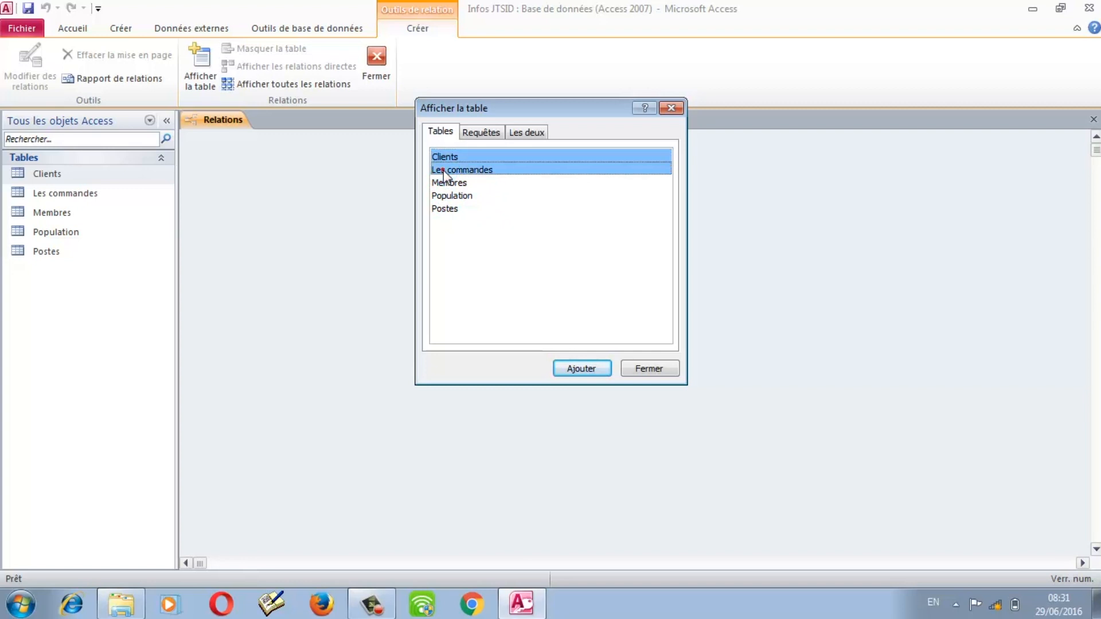
pyautogui.click(571, 371)
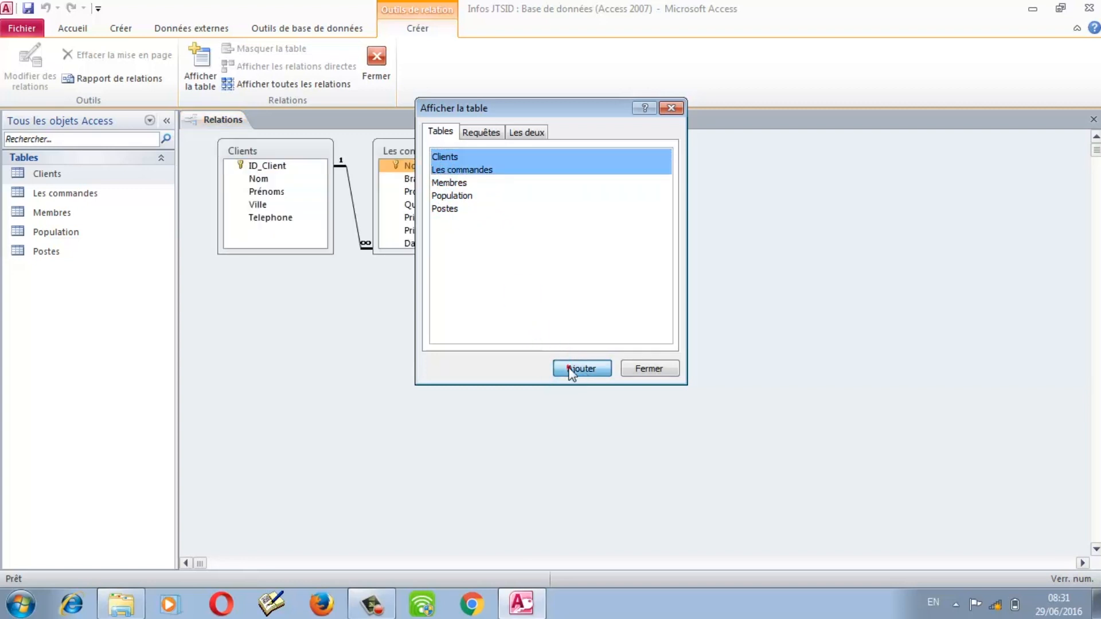
pyautogui.click(662, 366)
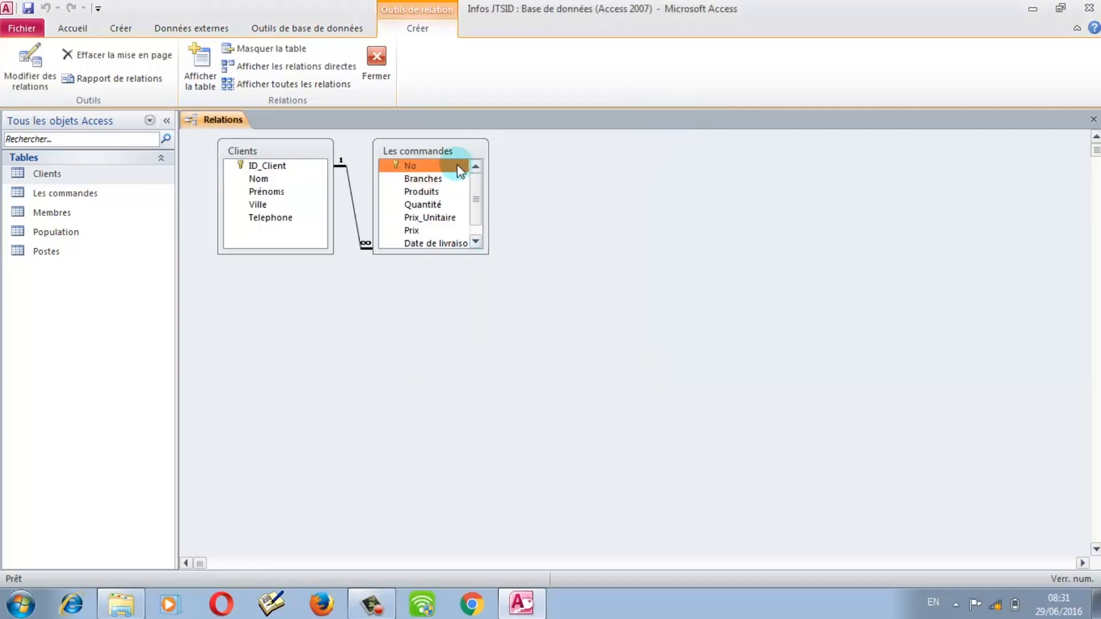
# Step: Enlarge both table boxes to show all fields and place Les commandes beside Clients
pyautogui.moveTo(436, 261); pyautogui.dragTo(440, 322)
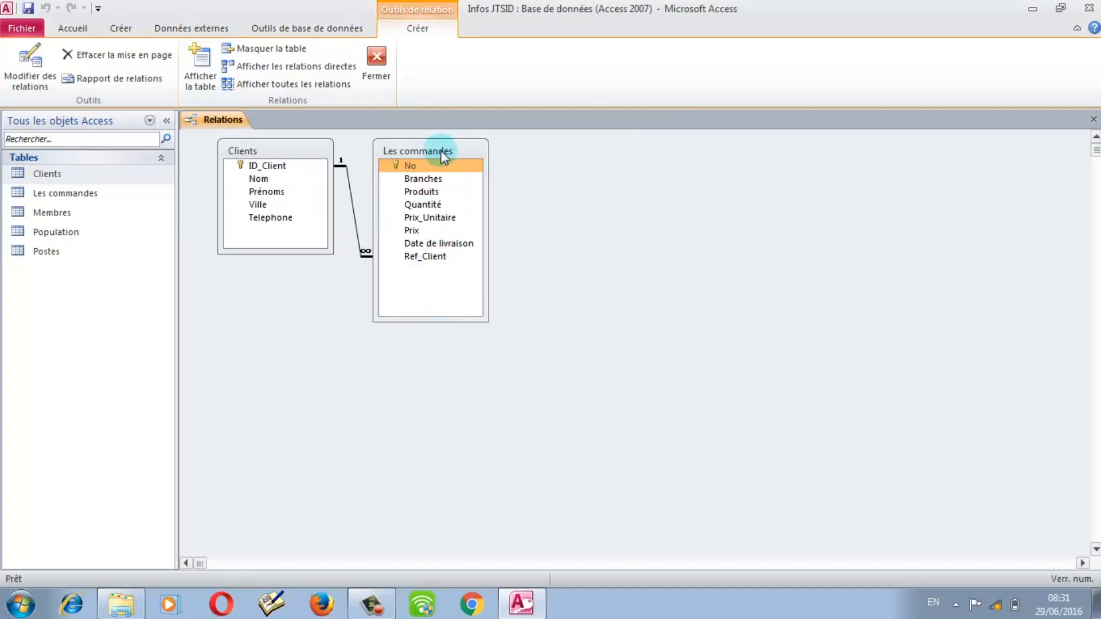
pyautogui.moveTo(441, 153); pyautogui.dragTo(657, 134)
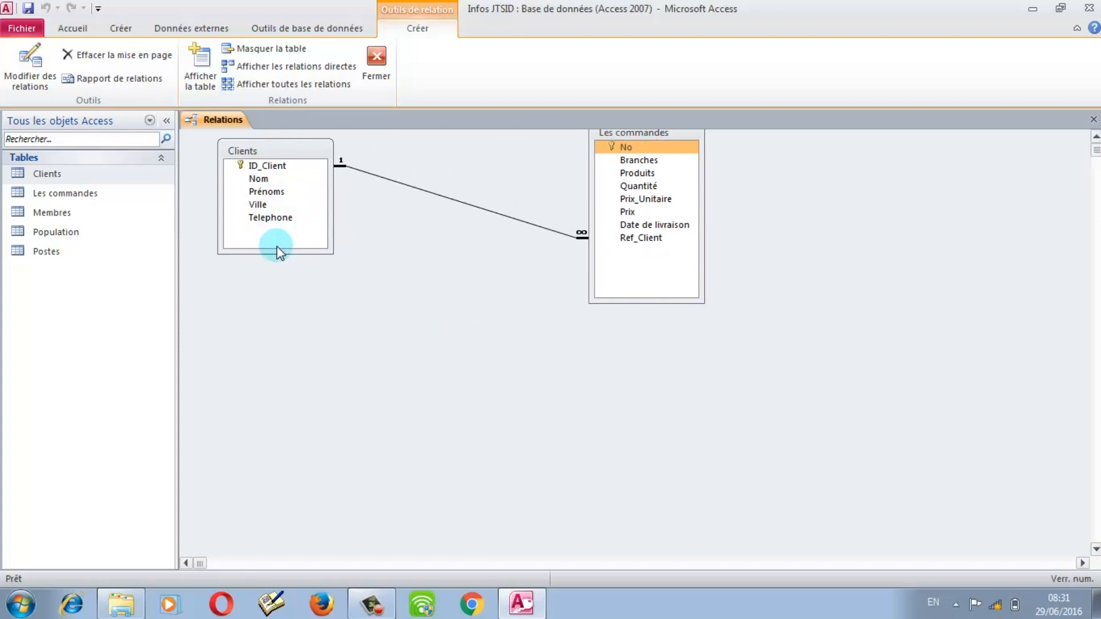
pyautogui.moveTo(278, 253); pyautogui.dragTo(280, 304)
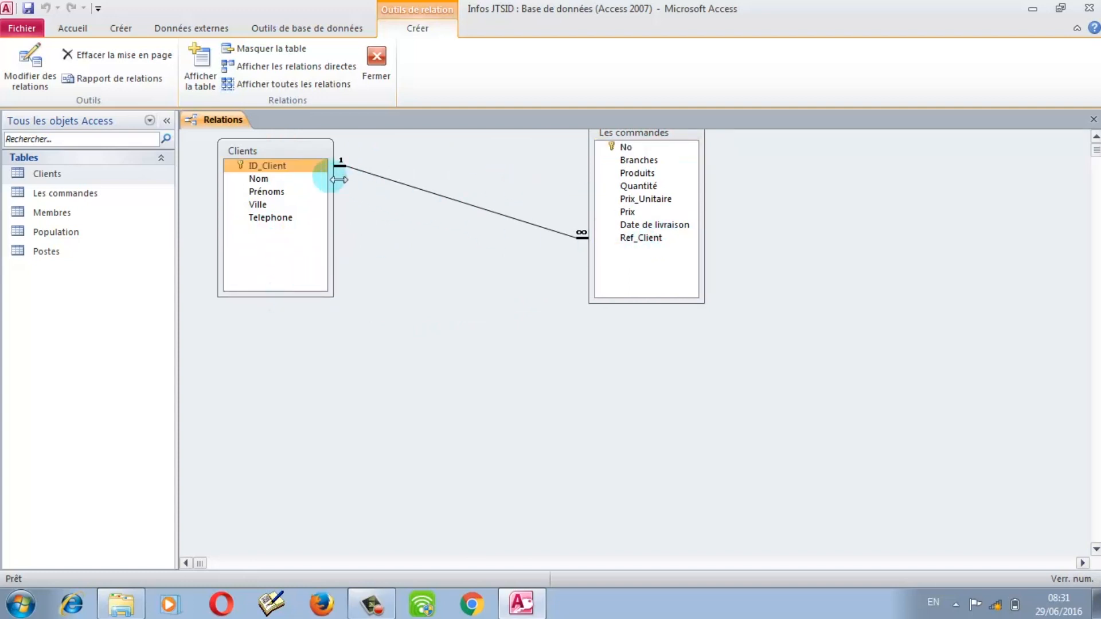
pyautogui.click(289, 168)
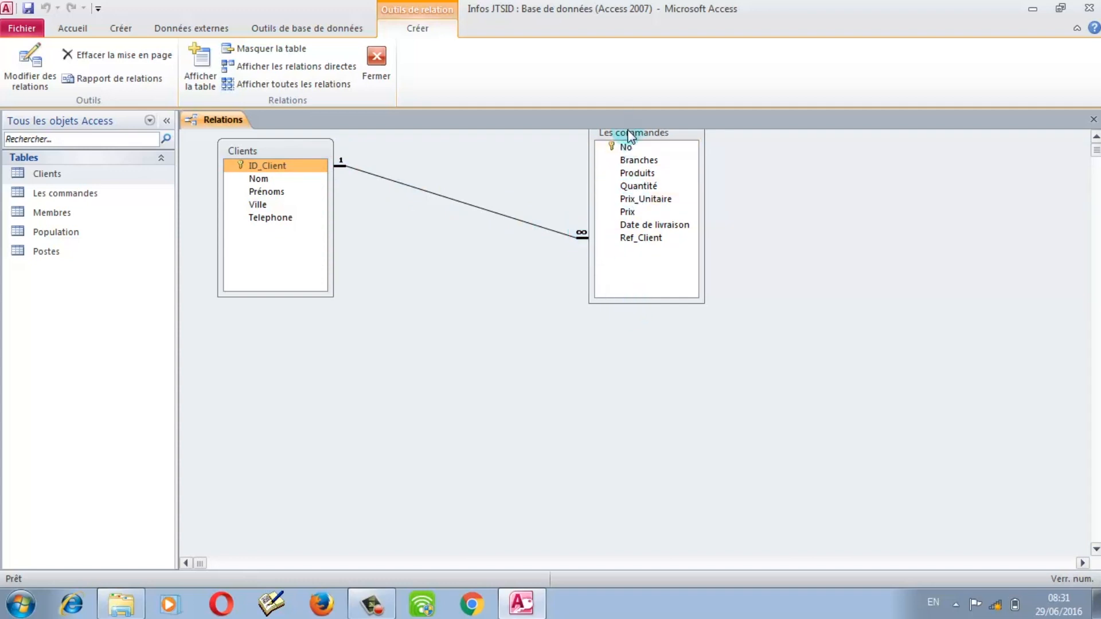
pyautogui.moveTo(627, 126); pyautogui.dragTo(631, 171)
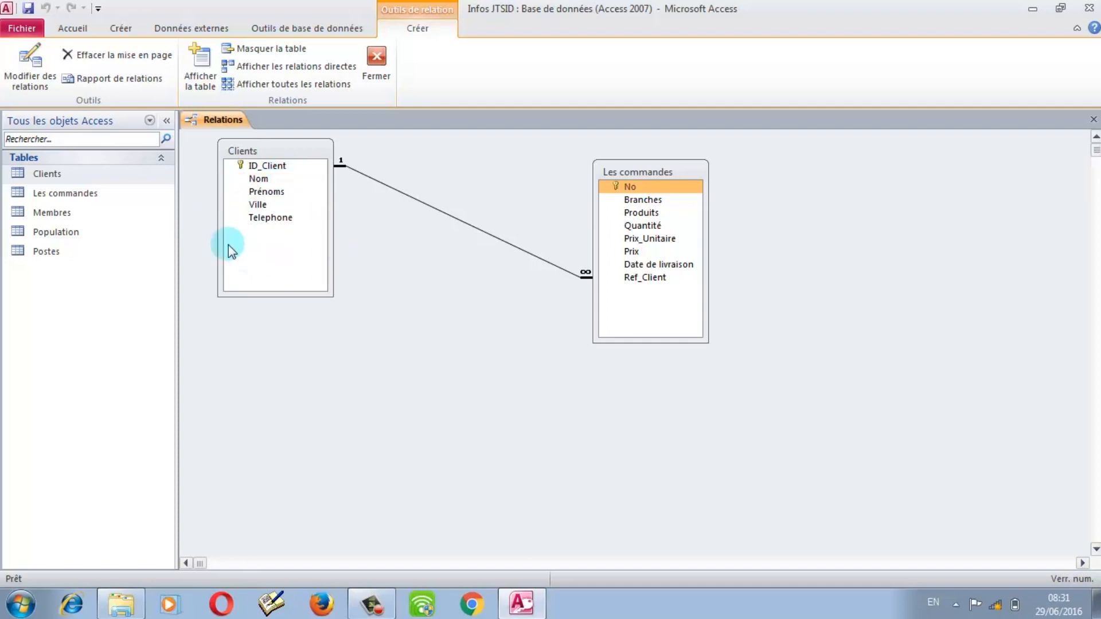
# Step: Open the Les commandes datasheet and browse the first order's Branches, Produits, Quantité and Prix_Unitaire
pyautogui.doubleClick(56, 195)
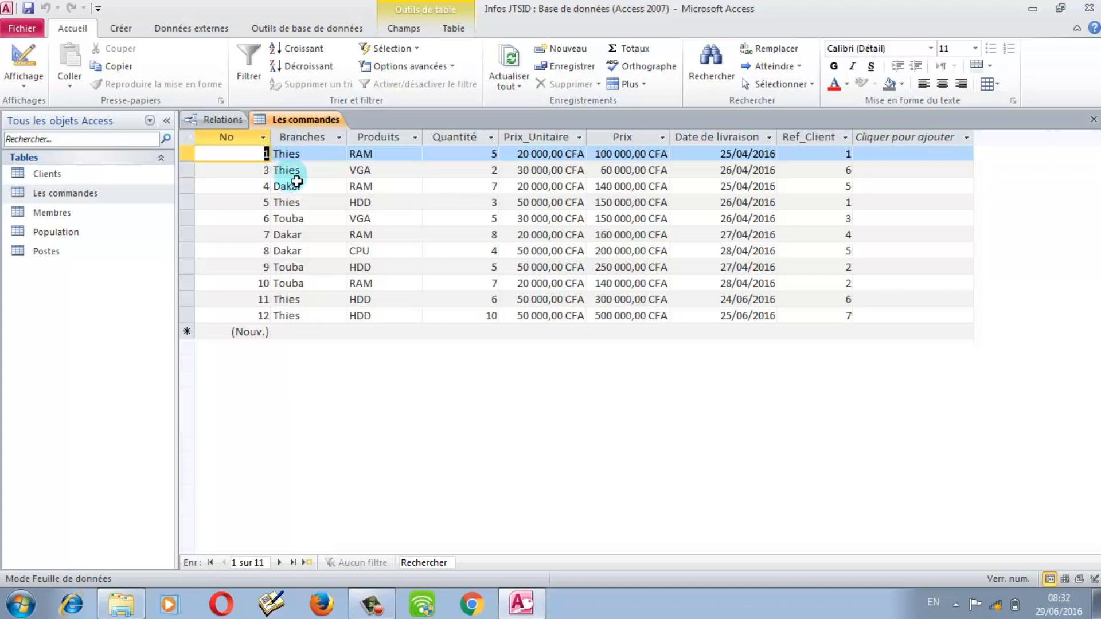
pyautogui.click(289, 154)
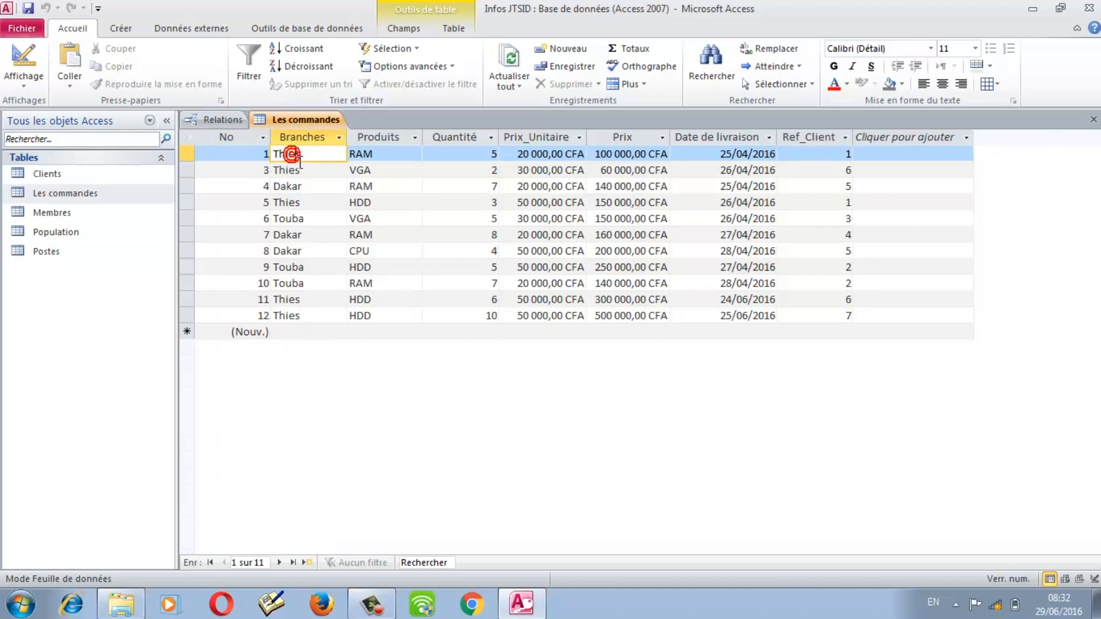
pyautogui.click(378, 154)
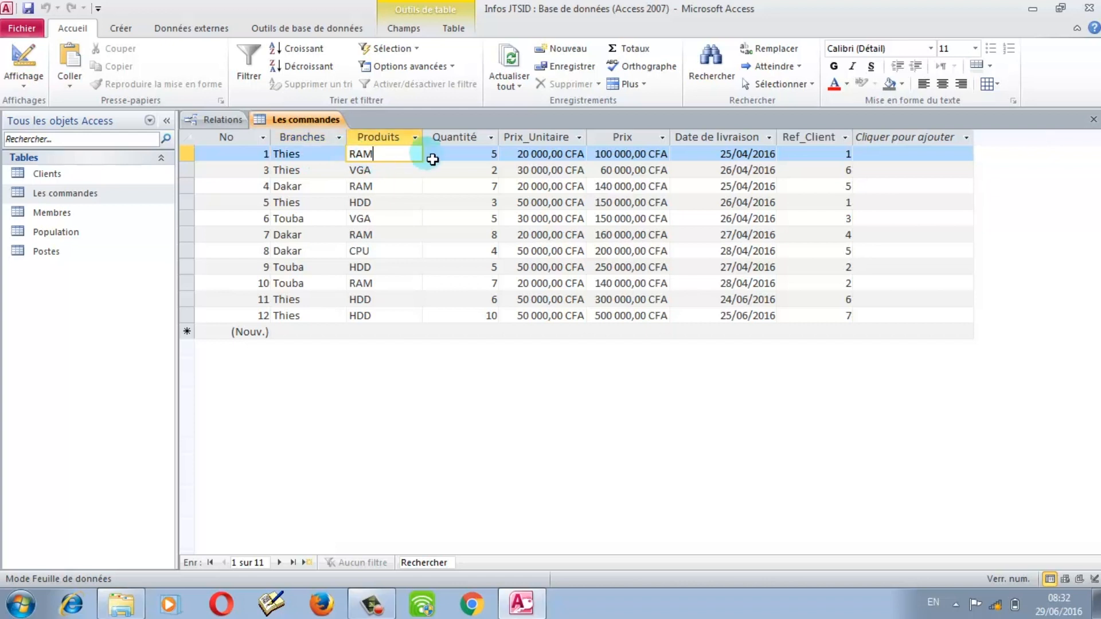
pyautogui.click(441, 154)
pyautogui.click(517, 154)
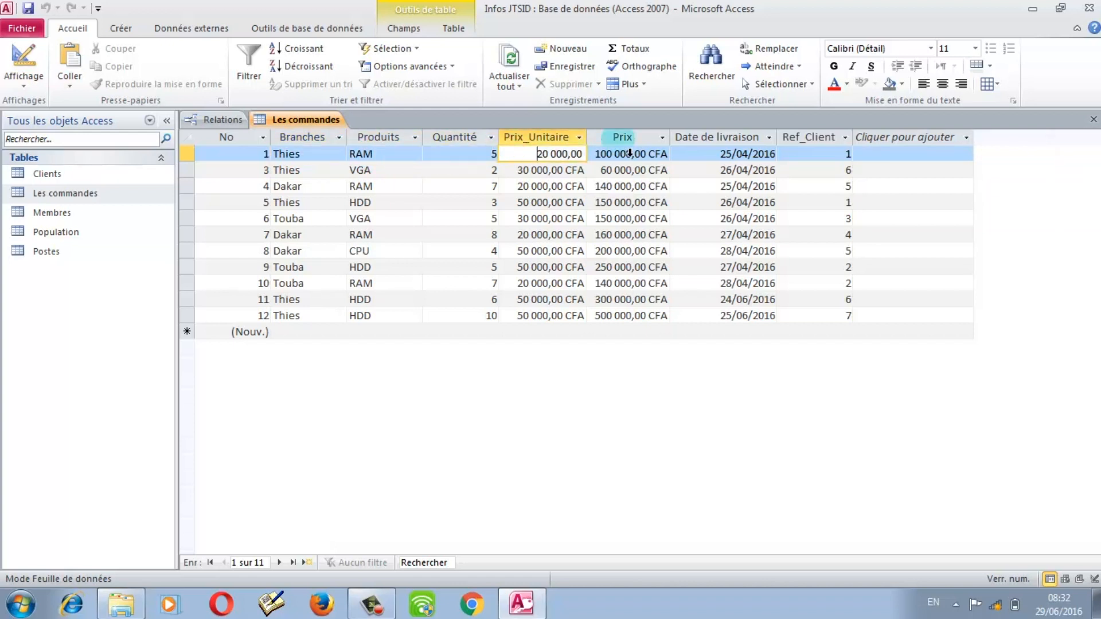
# Step: Check the Ref_Client values of orders 1, 5, 3, 11 and 10
pyautogui.click(831, 158)
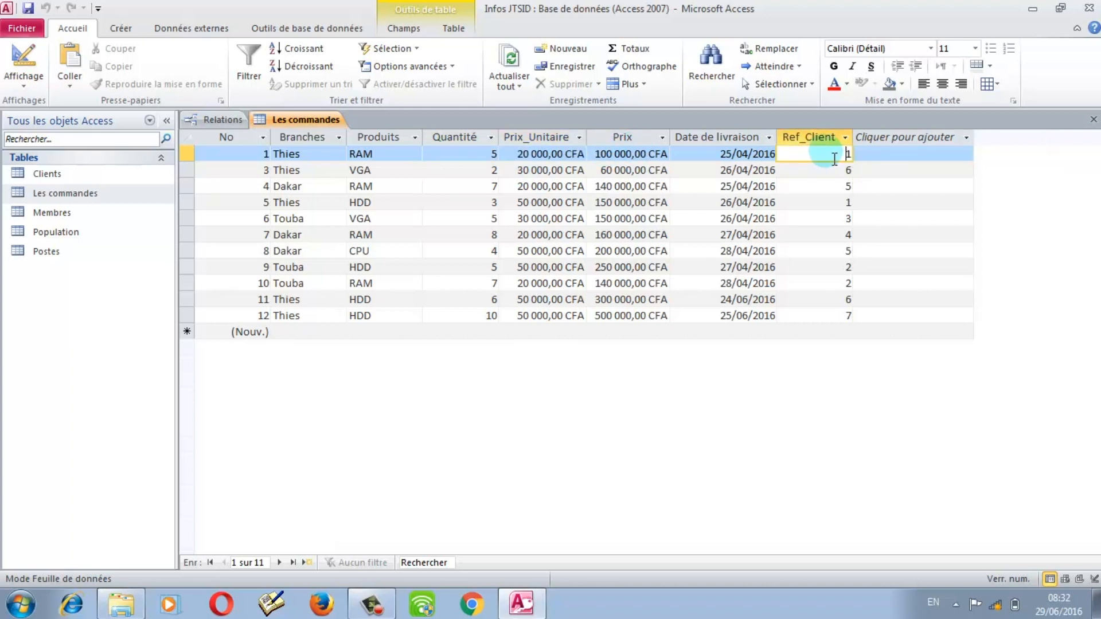
pyautogui.click(836, 202)
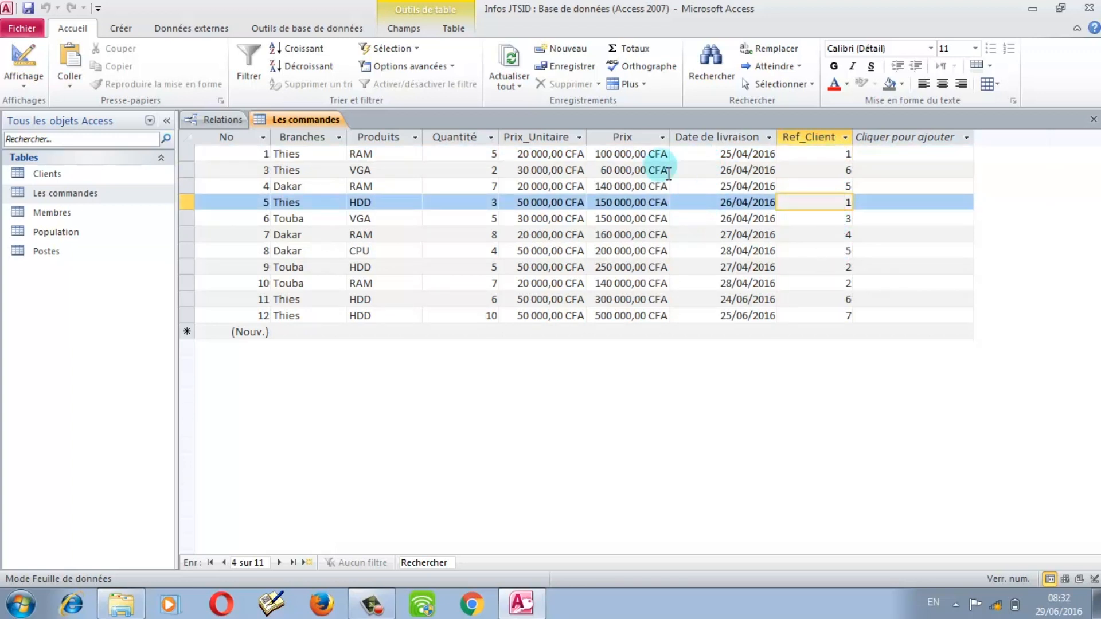
pyautogui.click(841, 177)
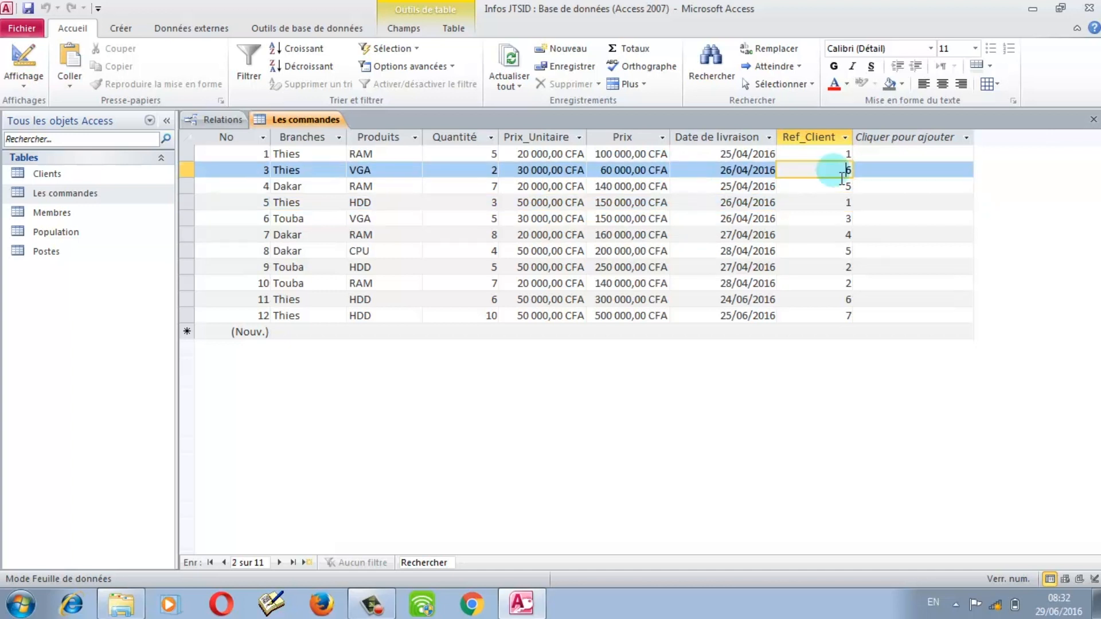
pyautogui.click(847, 299)
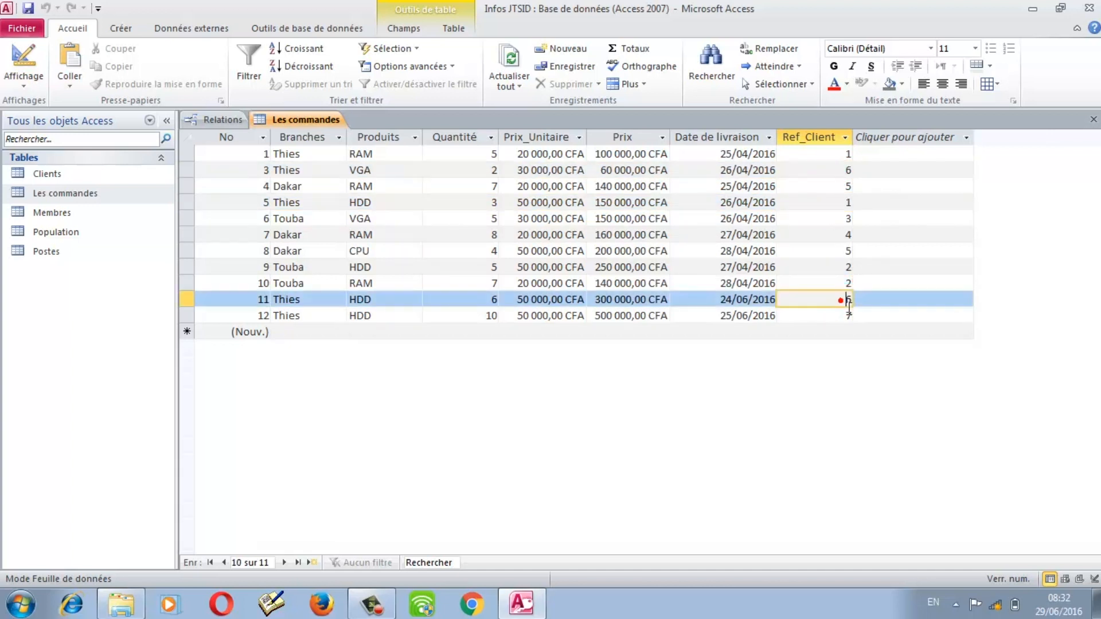
pyautogui.click(841, 281)
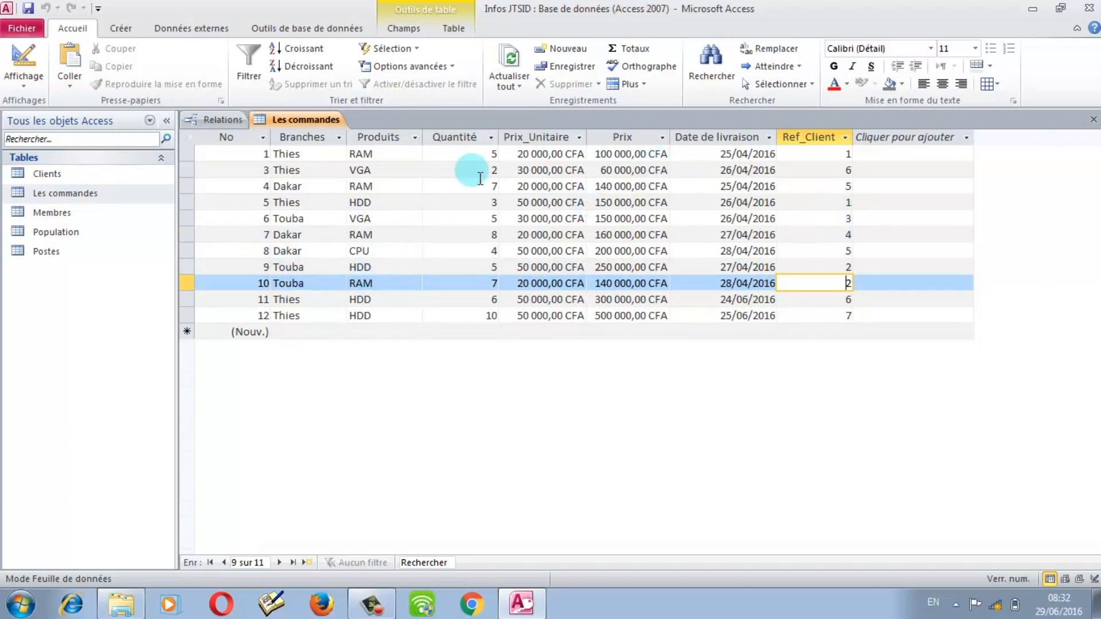
pyautogui.doubleClick(46, 175)
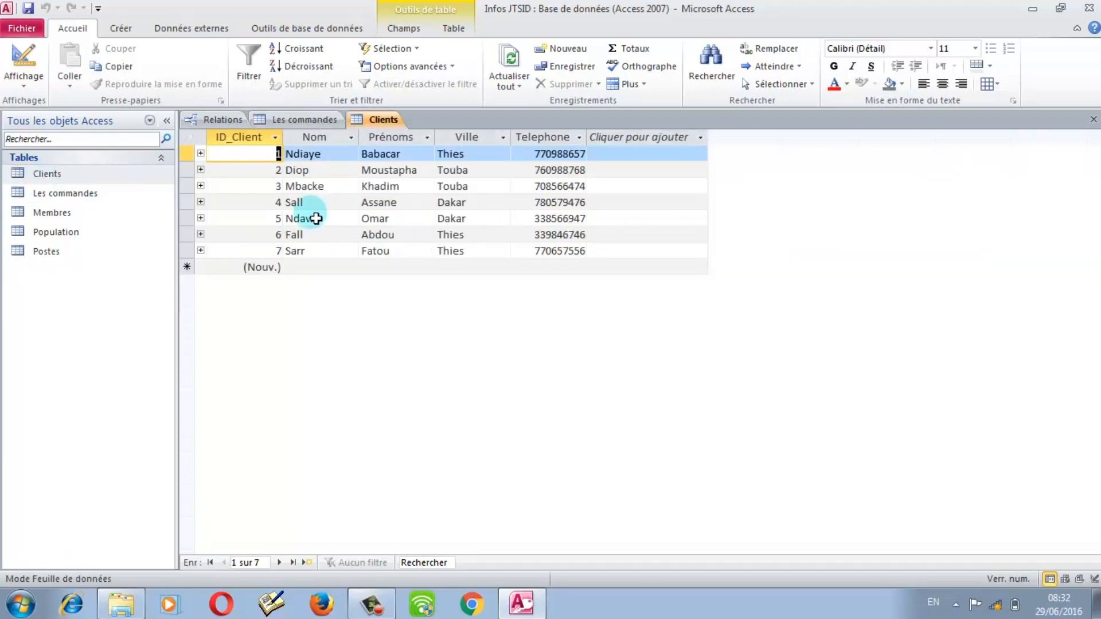
pyautogui.click(200, 154)
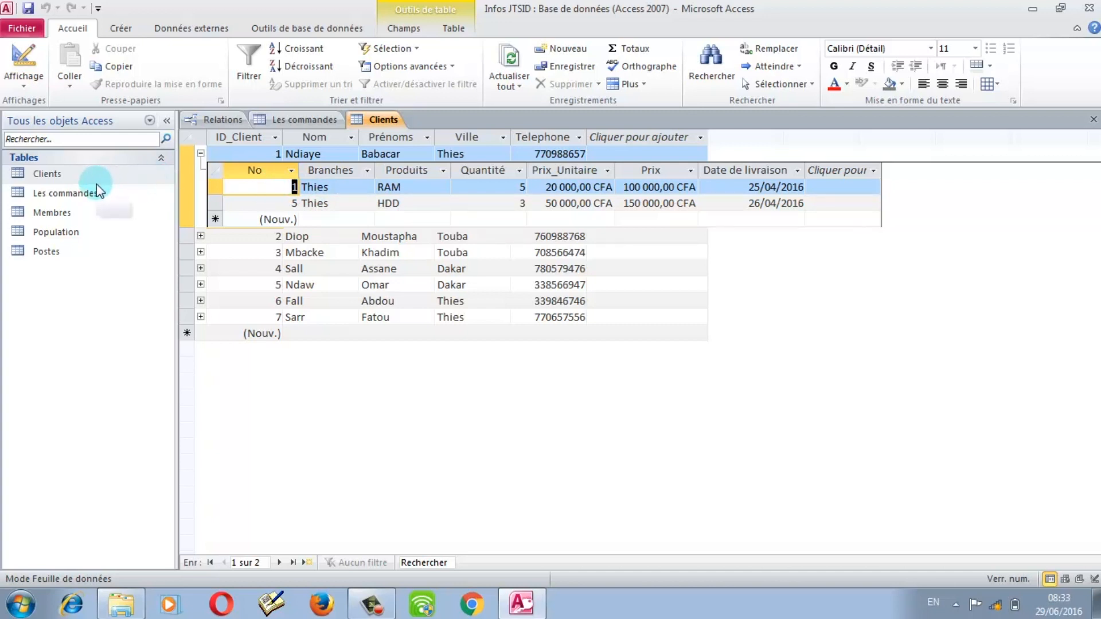
pyautogui.doubleClick(56, 198)
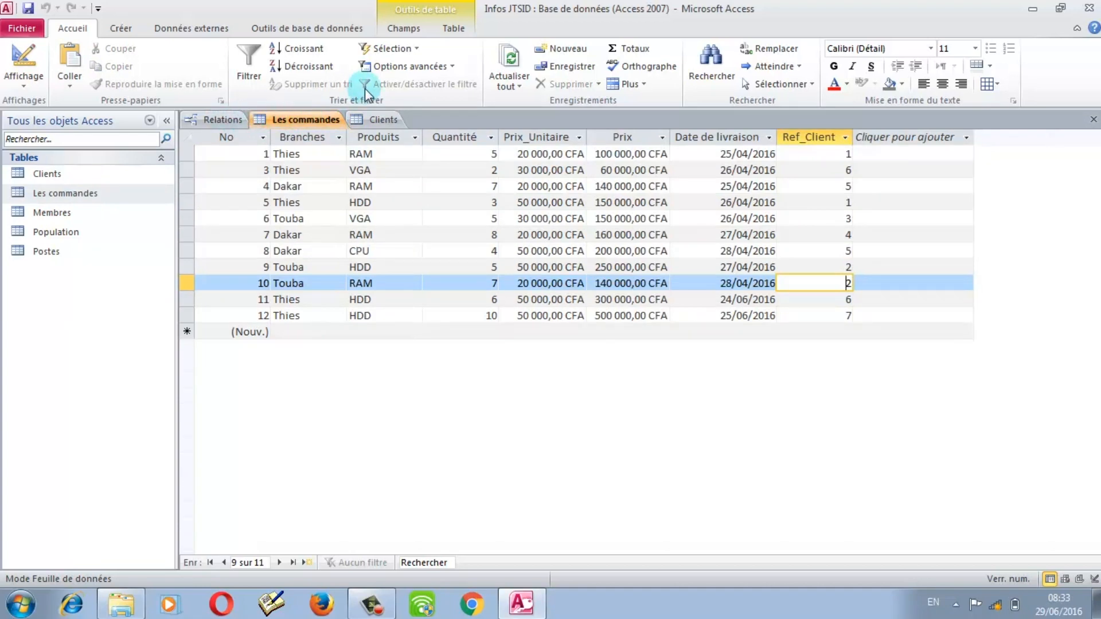
pyautogui.click(372, 120)
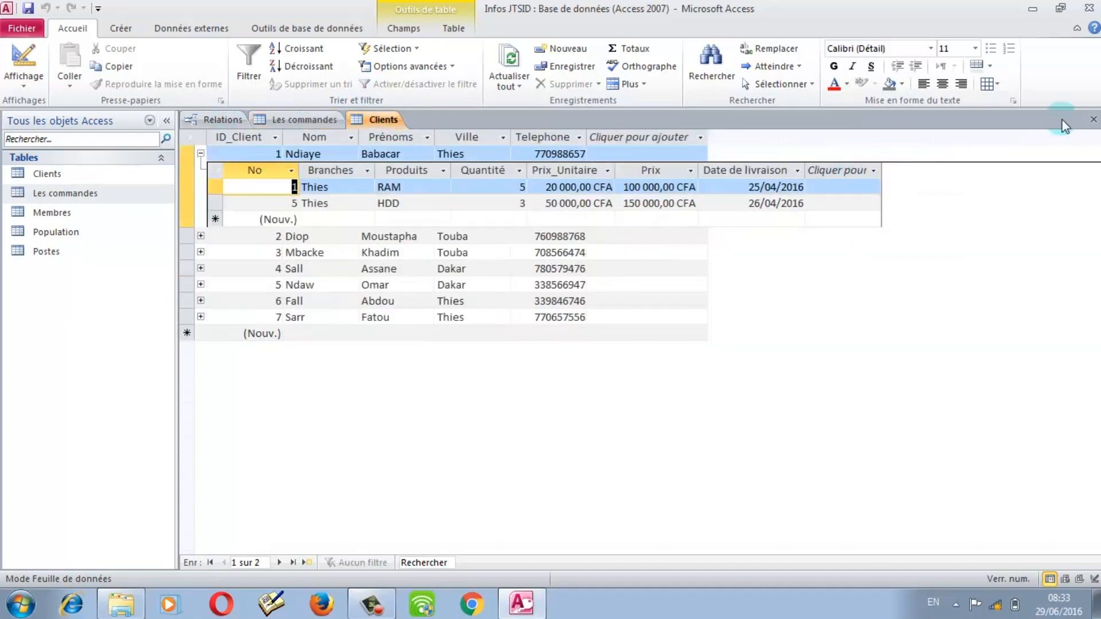
pyautogui.click(1093, 119)
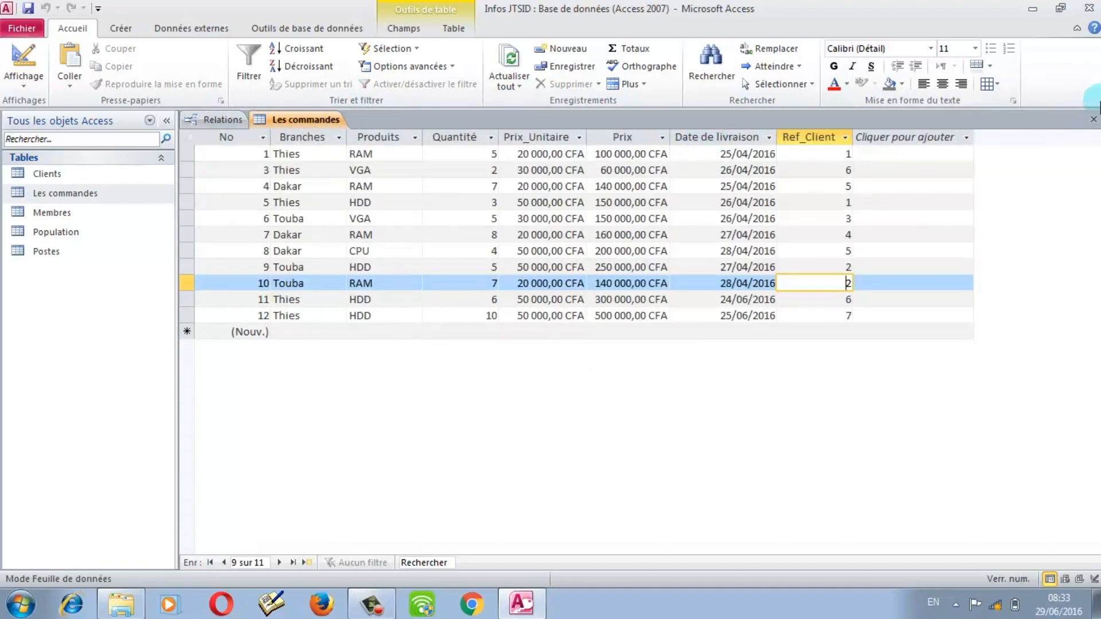
# Step: Close the Les commandes datasheet and review the Clients–Les commandes relationship settings without changes
pyautogui.click(1093, 119)
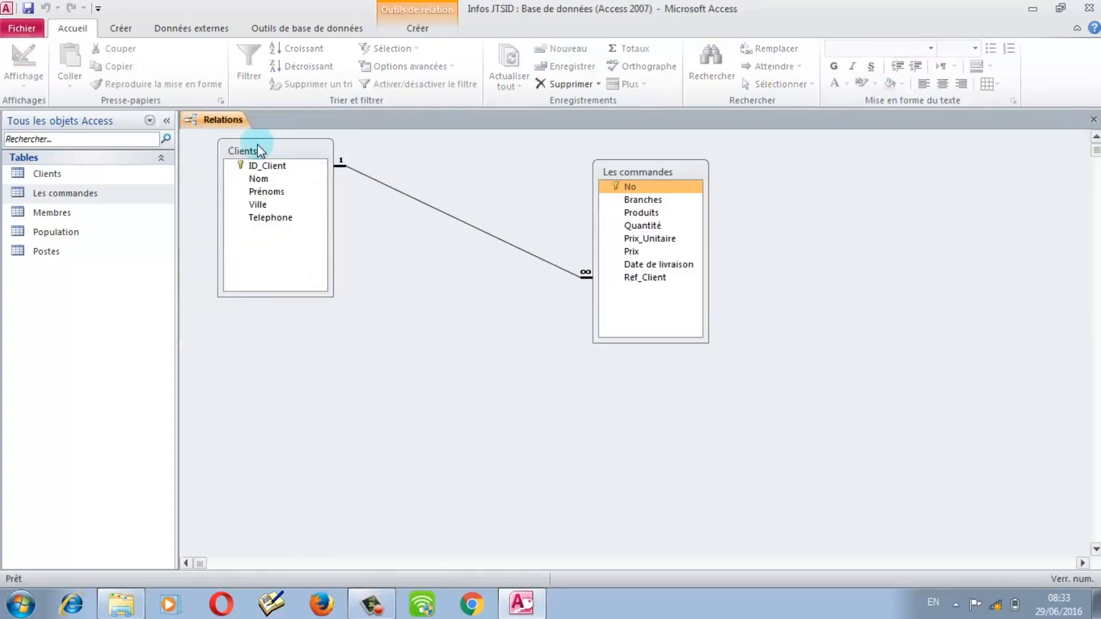
pyautogui.click(438, 213)
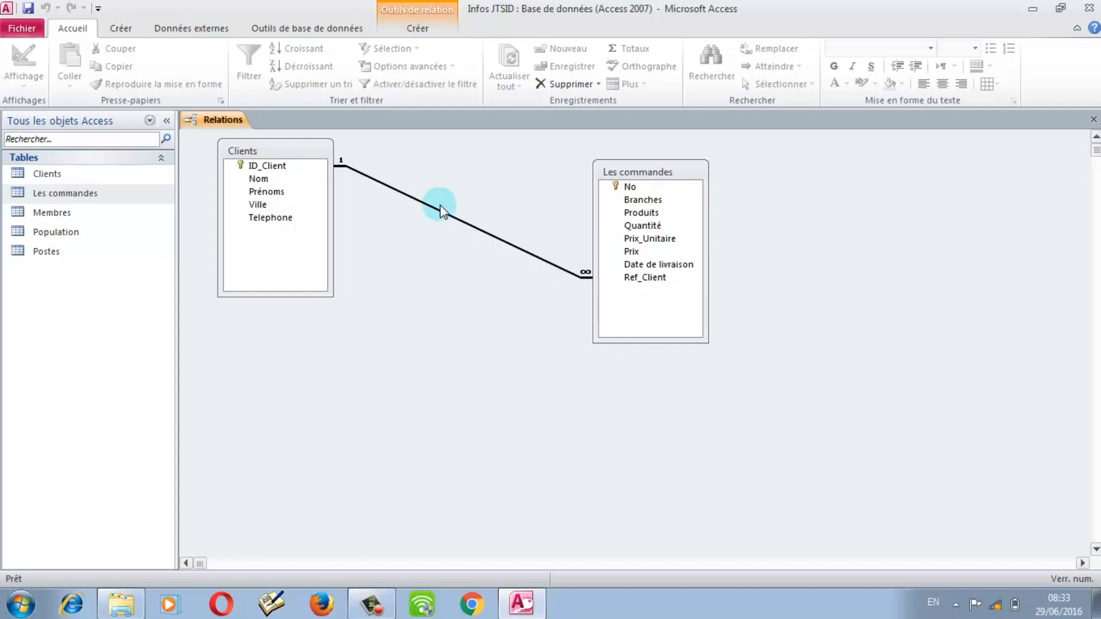
pyautogui.click(660, 280)
pyautogui.click(686, 345)
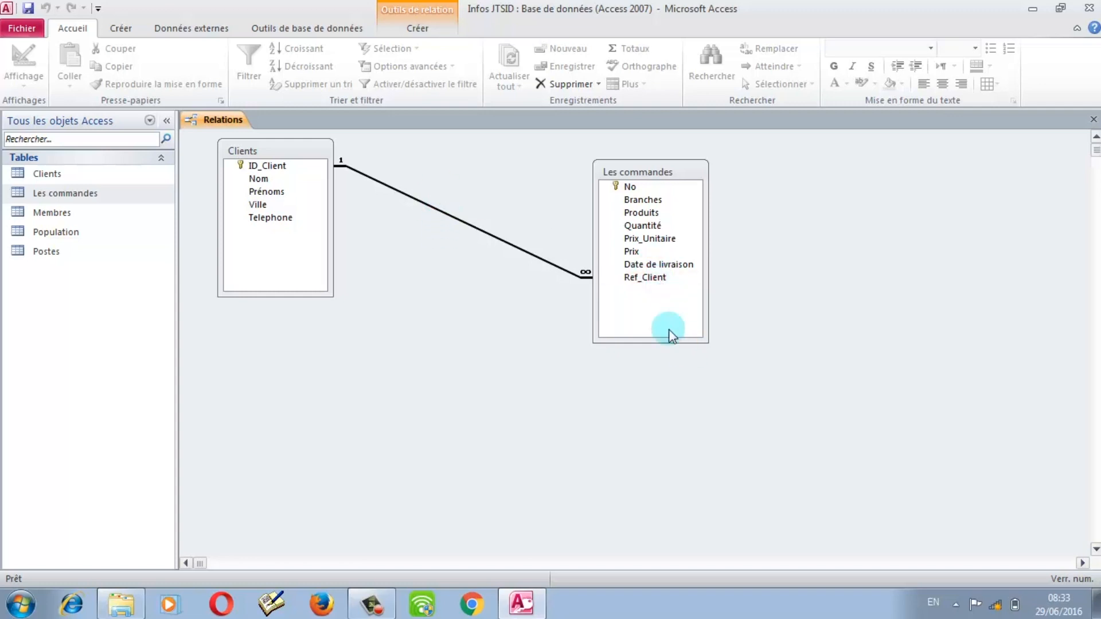
pyautogui.click(560, 273)
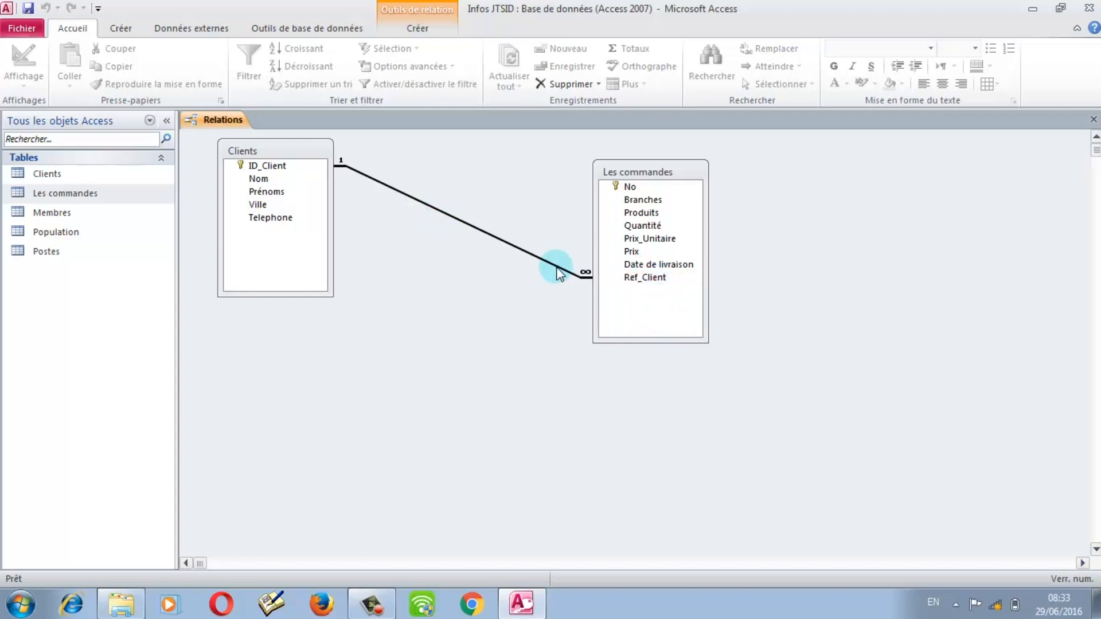
pyautogui.doubleClick(559, 273)
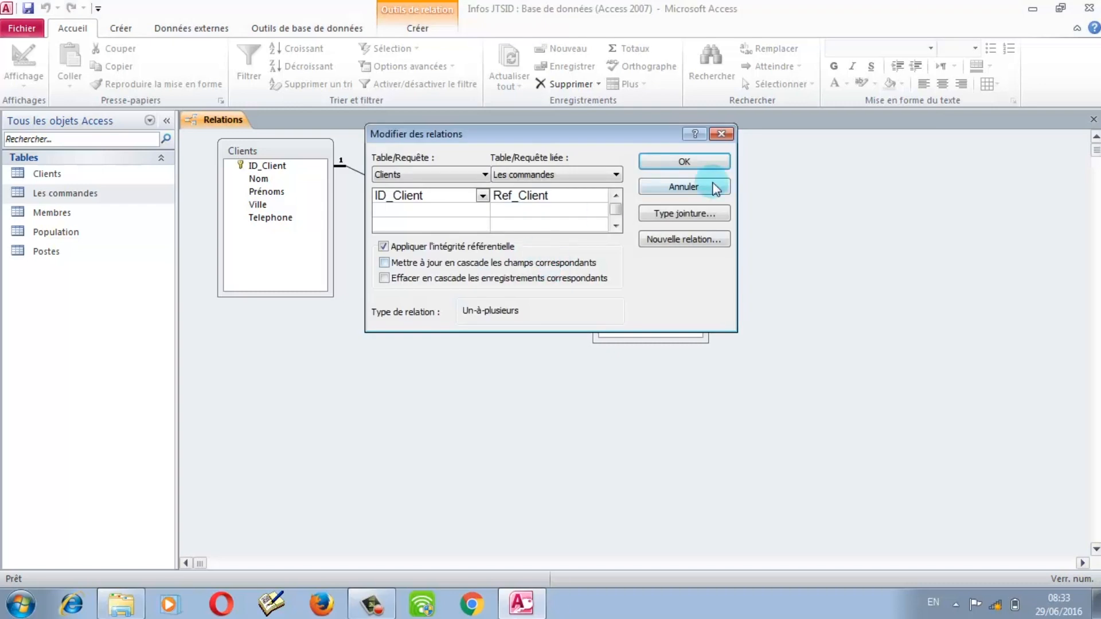
pyautogui.click(720, 135)
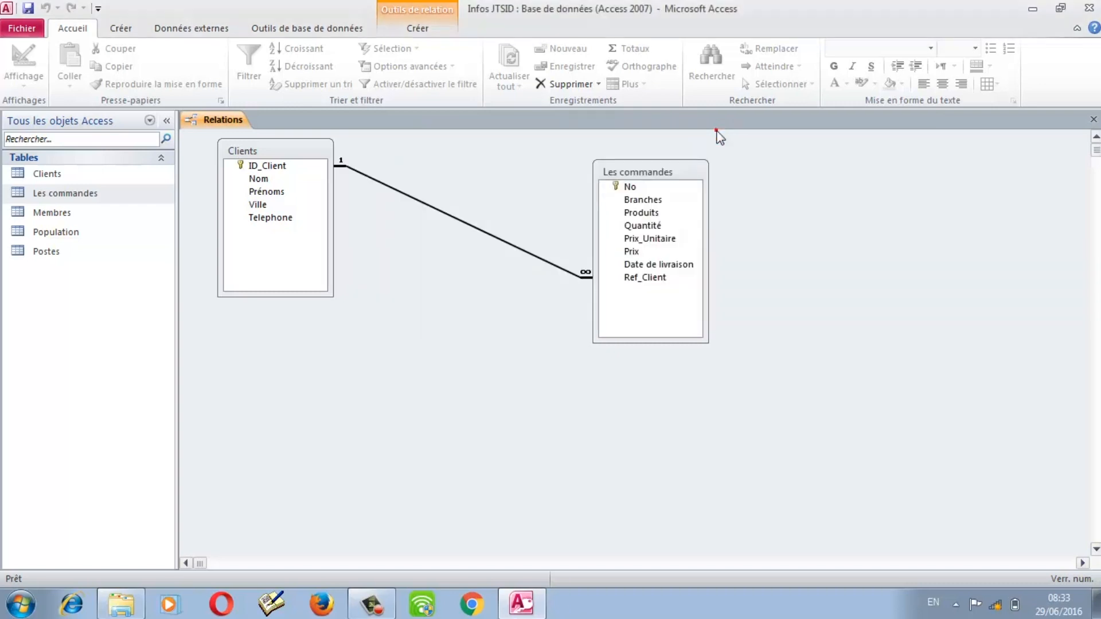
# Step: Delete the Clients–Les commandes relationship and confirm with Oui
pyautogui.rightClick(481, 232)
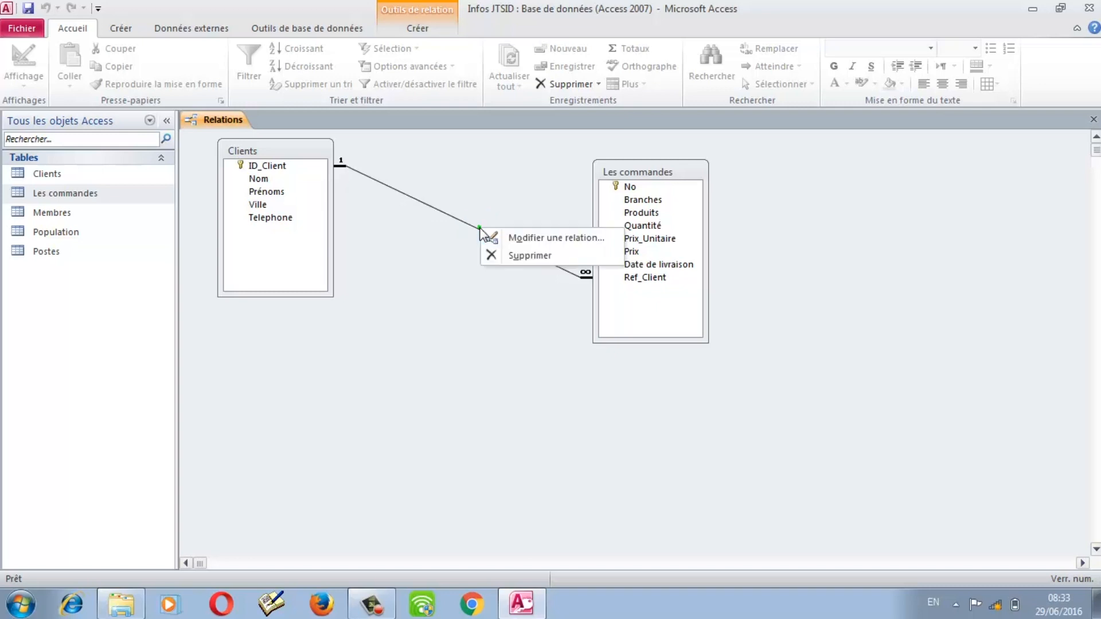
pyautogui.click(525, 256)
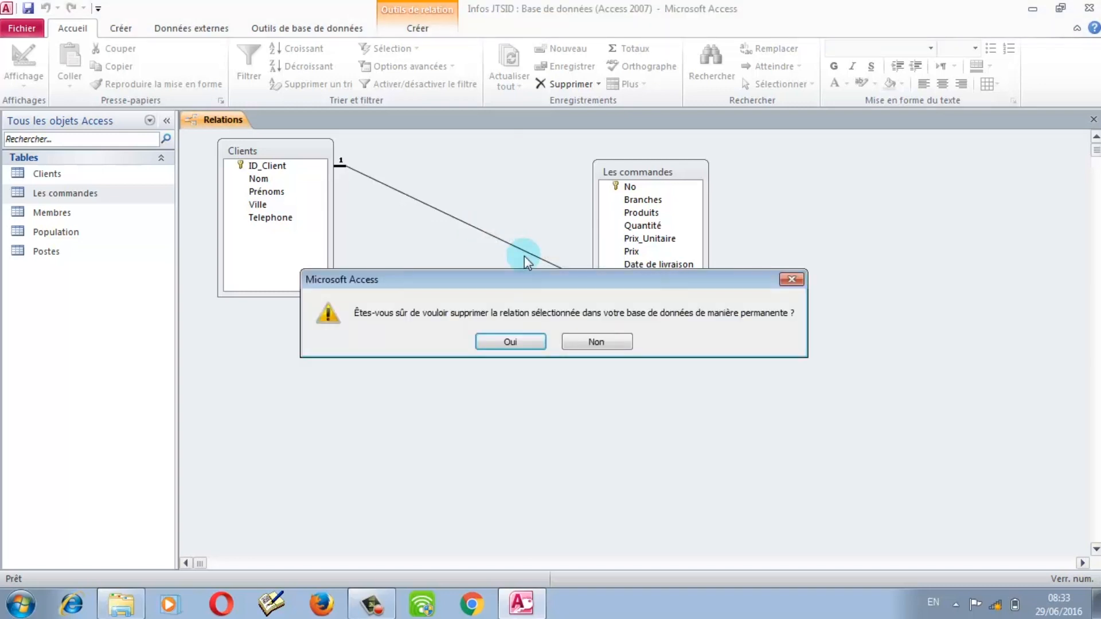
pyautogui.click(516, 342)
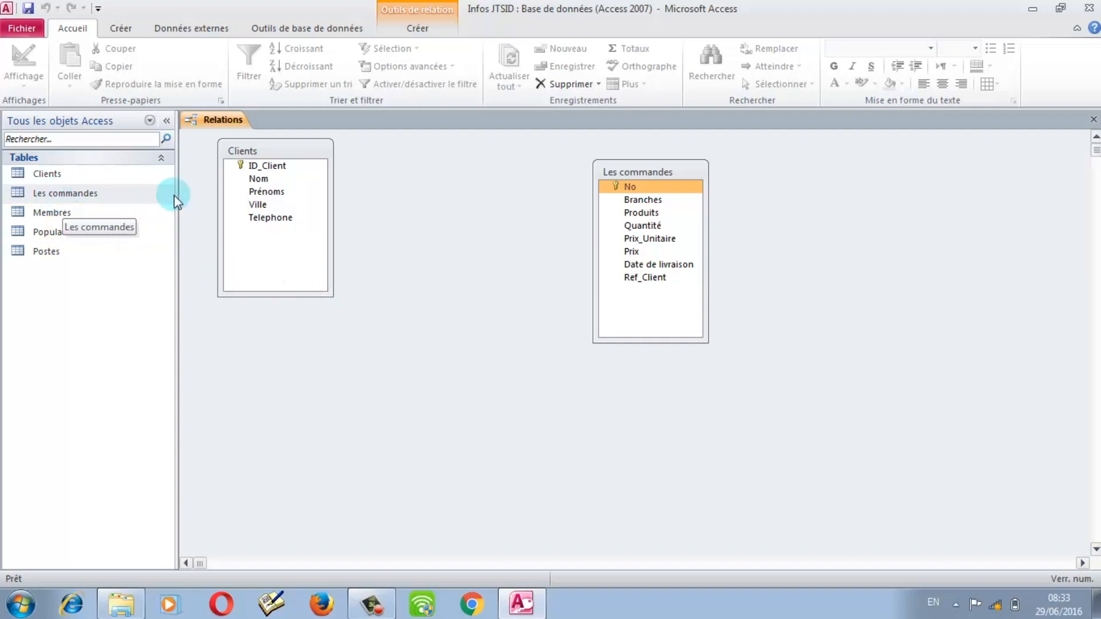
# Step: Open Clients and Les commandes datasheets, compare ID_Client with the first order's Ref_Client, then return to Relations
pyautogui.click(42, 178)
pyautogui.doubleClick(42, 178)
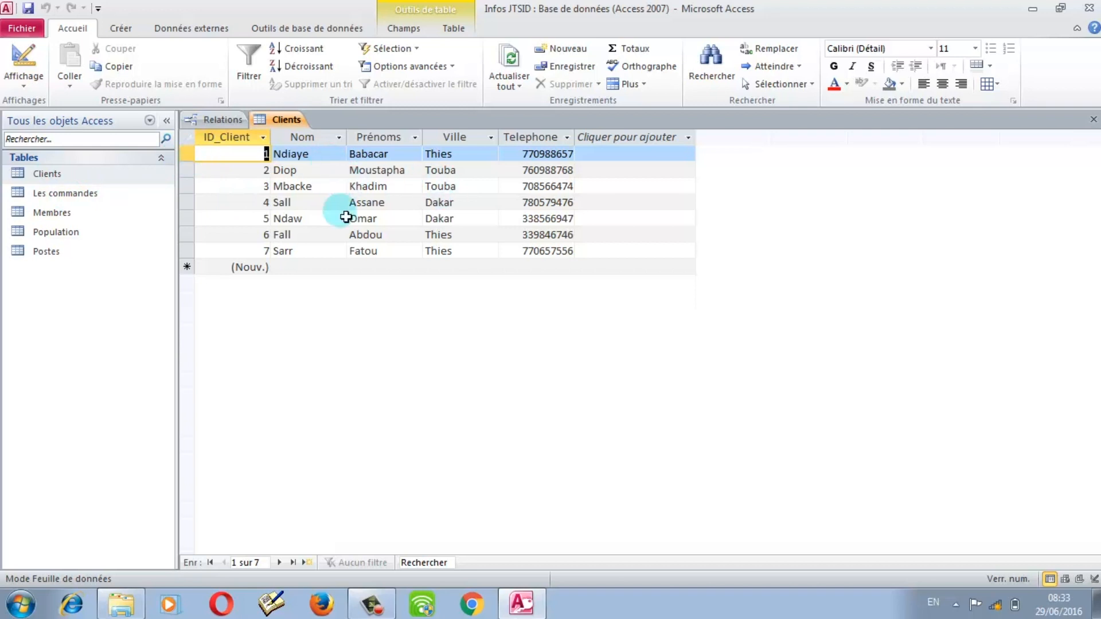
pyautogui.doubleClick(62, 195)
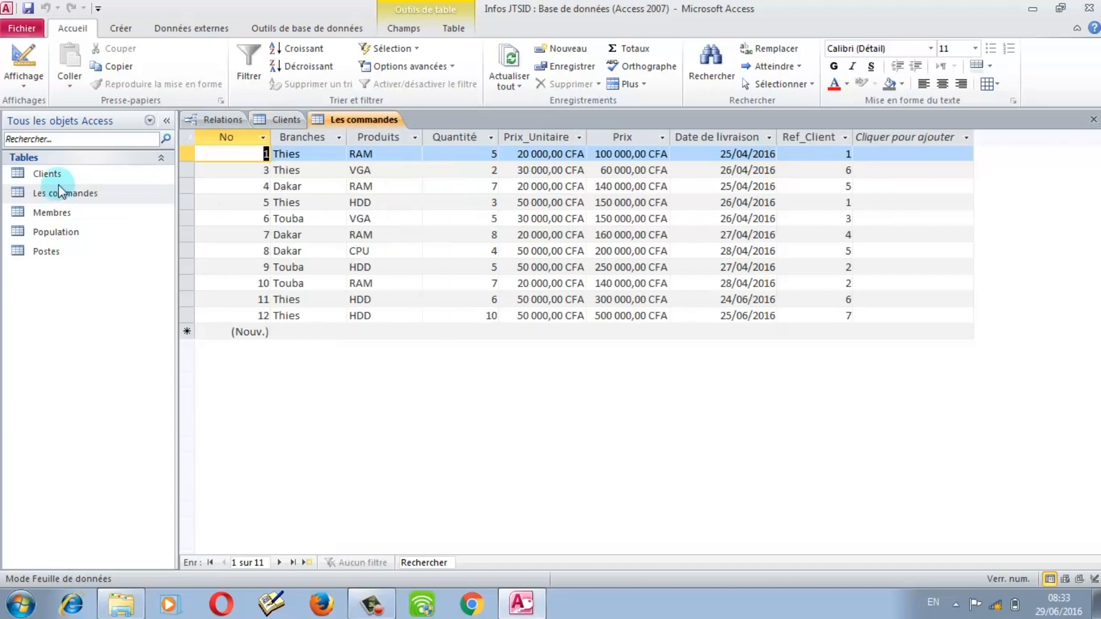
pyautogui.doubleClick(55, 176)
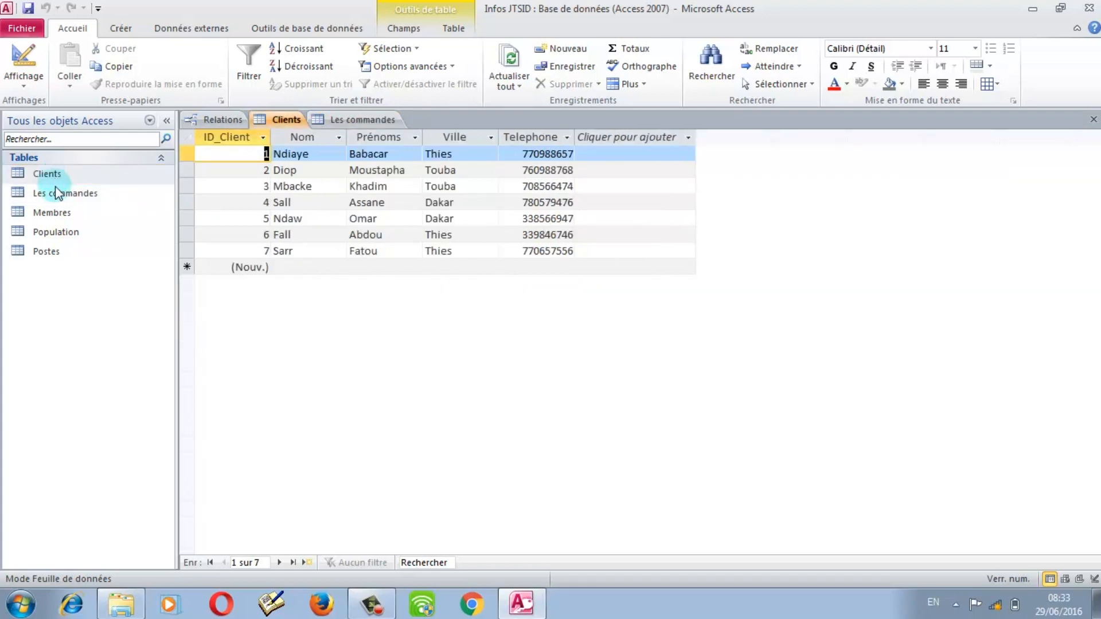
pyautogui.doubleClick(60, 194)
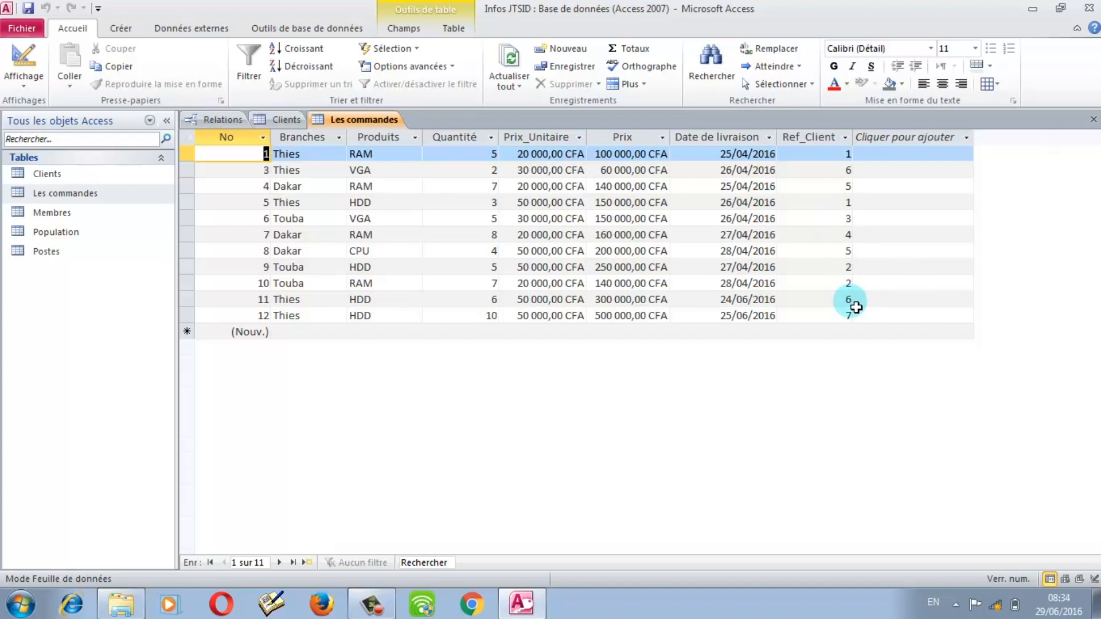
pyautogui.click(840, 153)
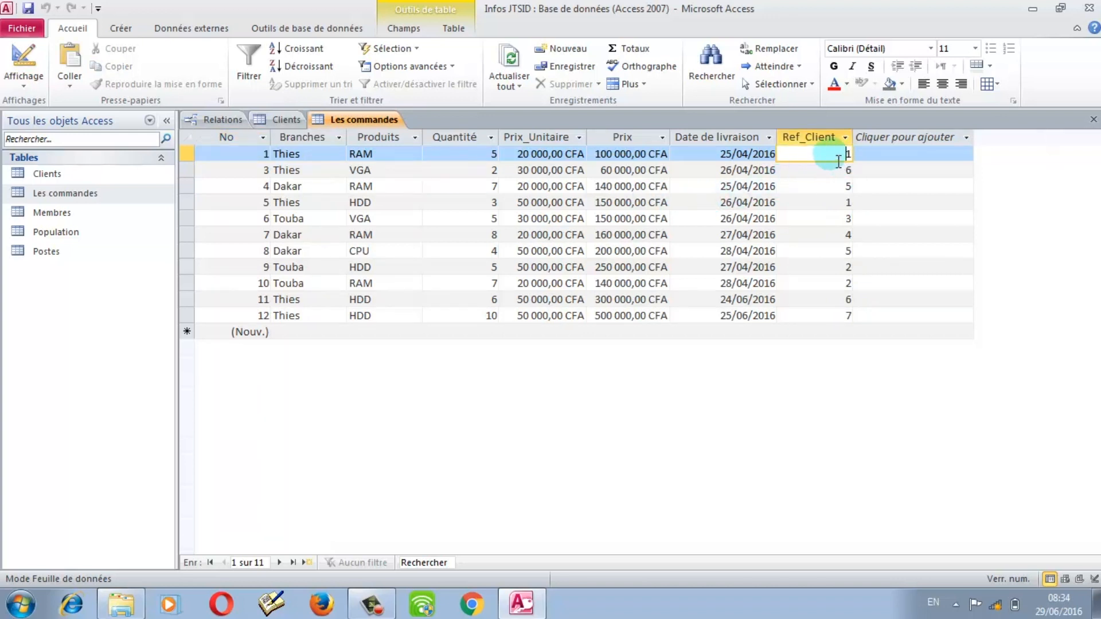
pyautogui.click(238, 123)
pyautogui.click(286, 167)
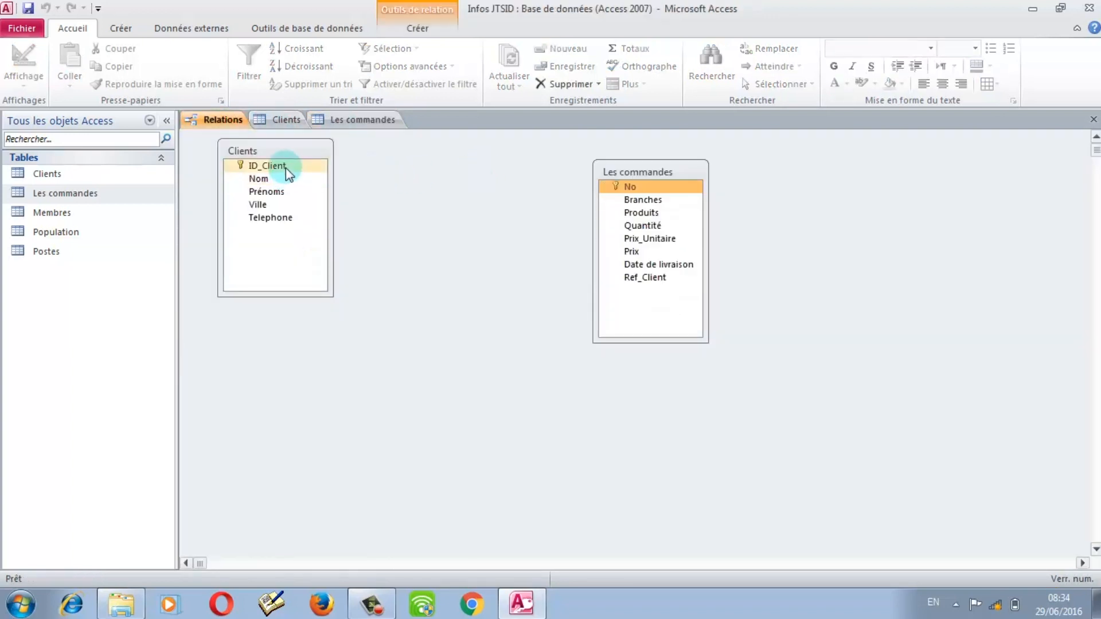
# Step: Attempt linking ID_Client to Ref_Client with integrity and cascades, abandoning it after a table-locked error
pyautogui.moveTo(286, 172); pyautogui.dragTo(642, 277)
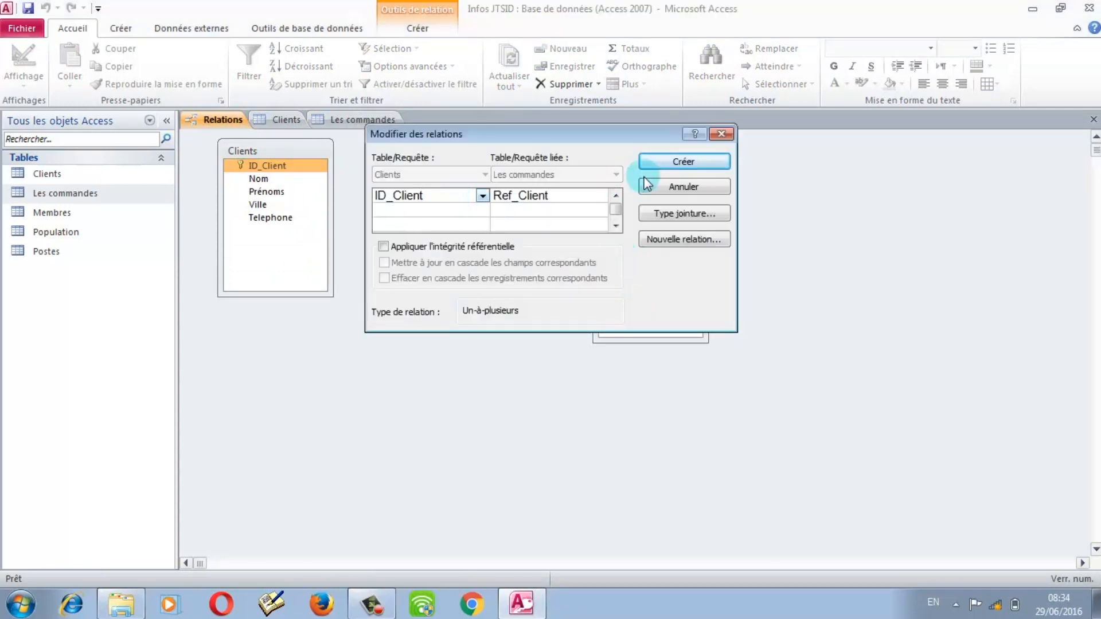
pyautogui.click(438, 248)
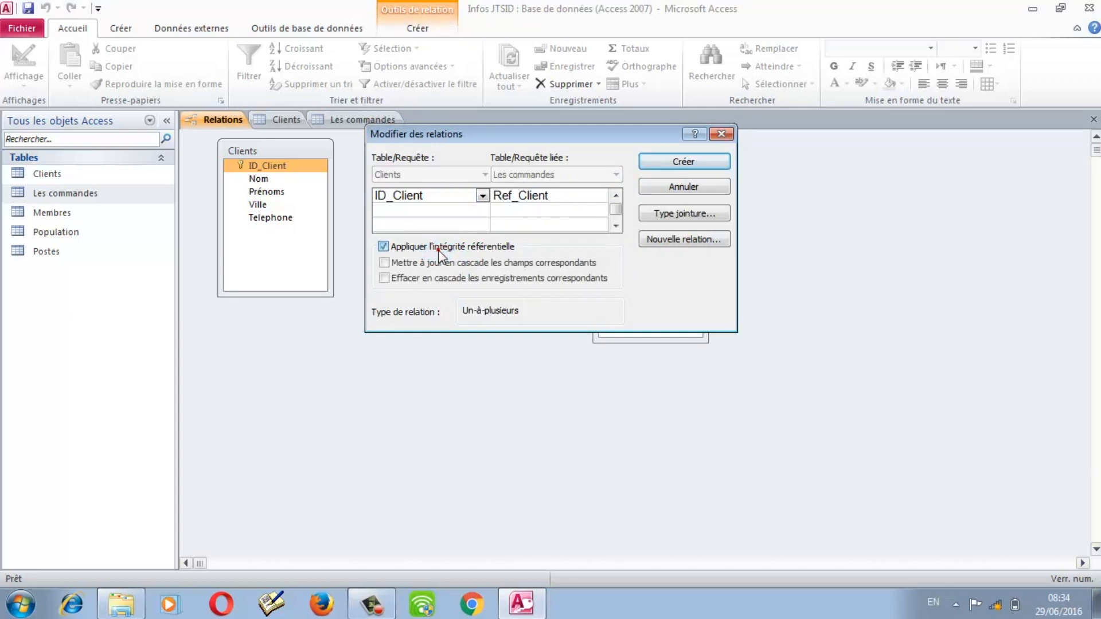
pyautogui.click(408, 265)
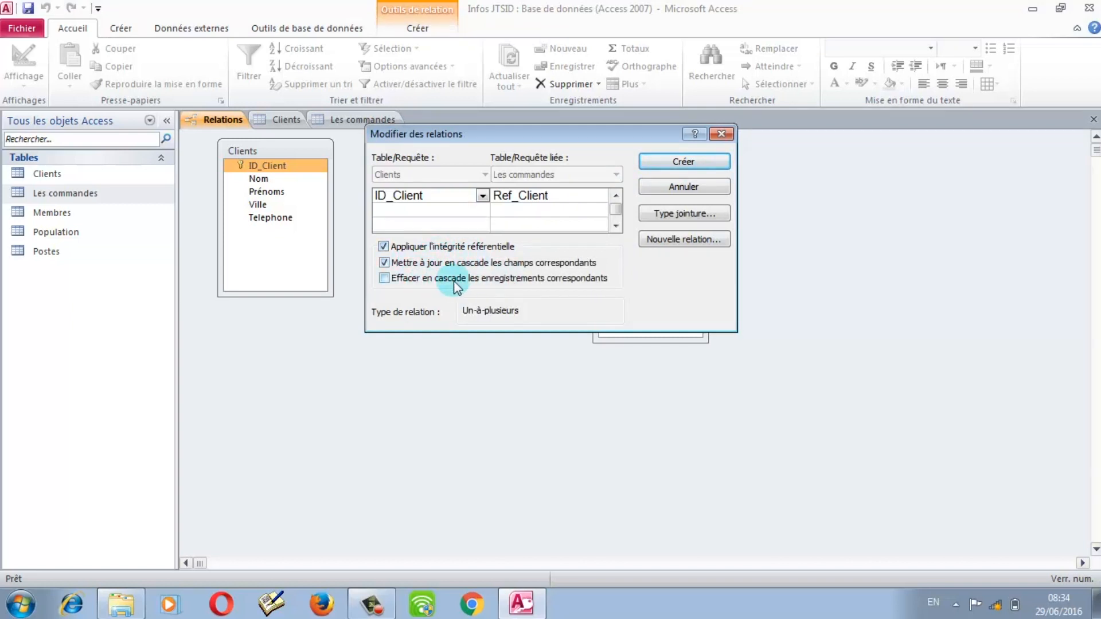
pyautogui.click(436, 279)
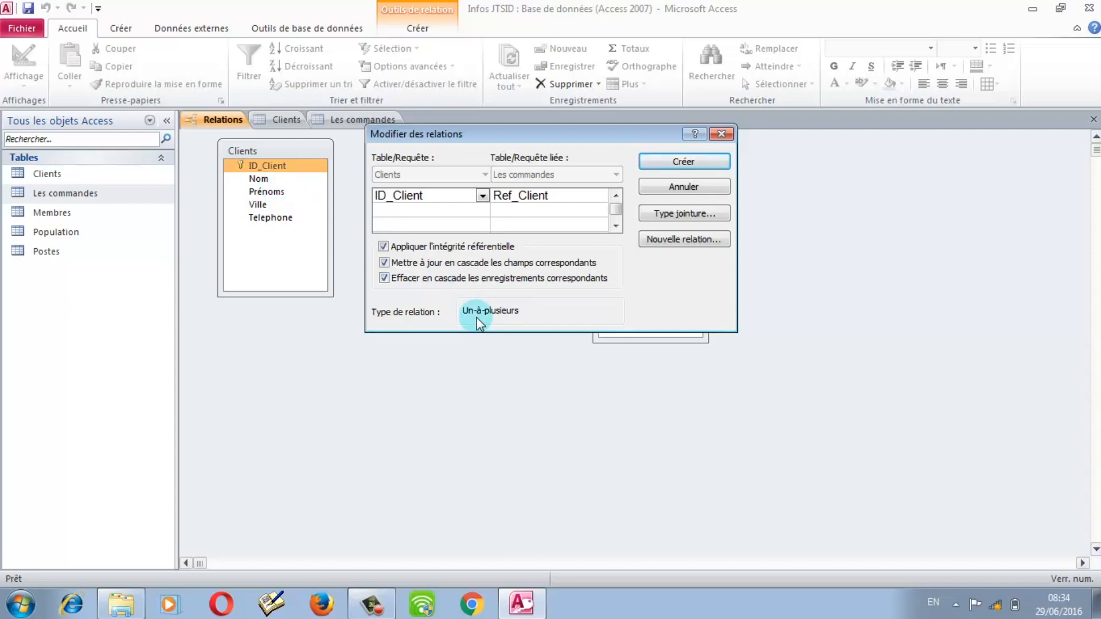
pyautogui.click(675, 163)
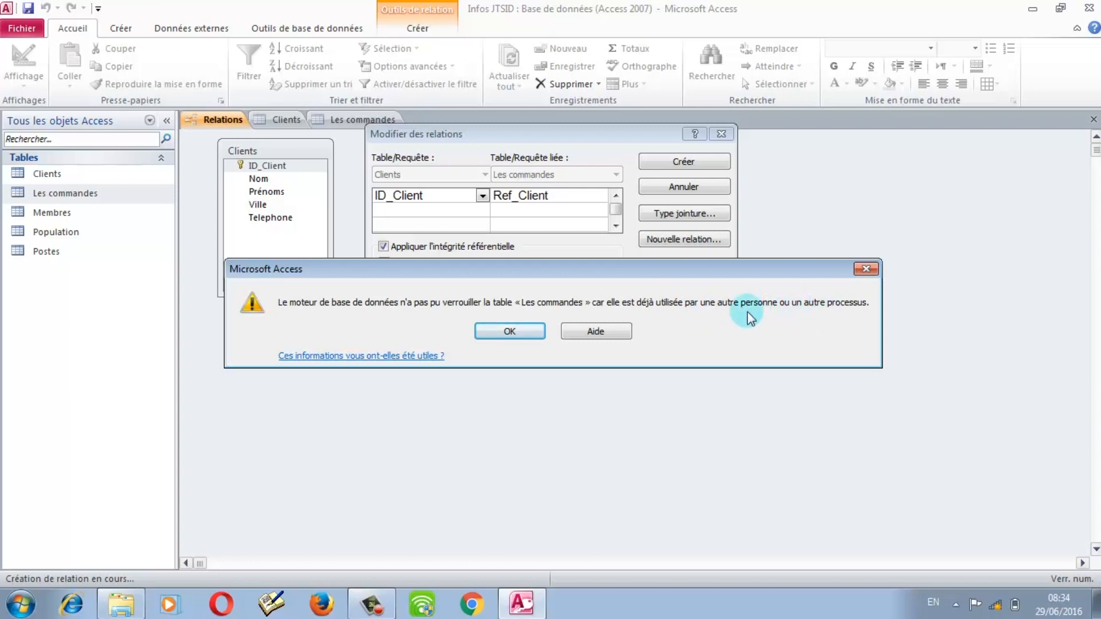
pyautogui.click(534, 332)
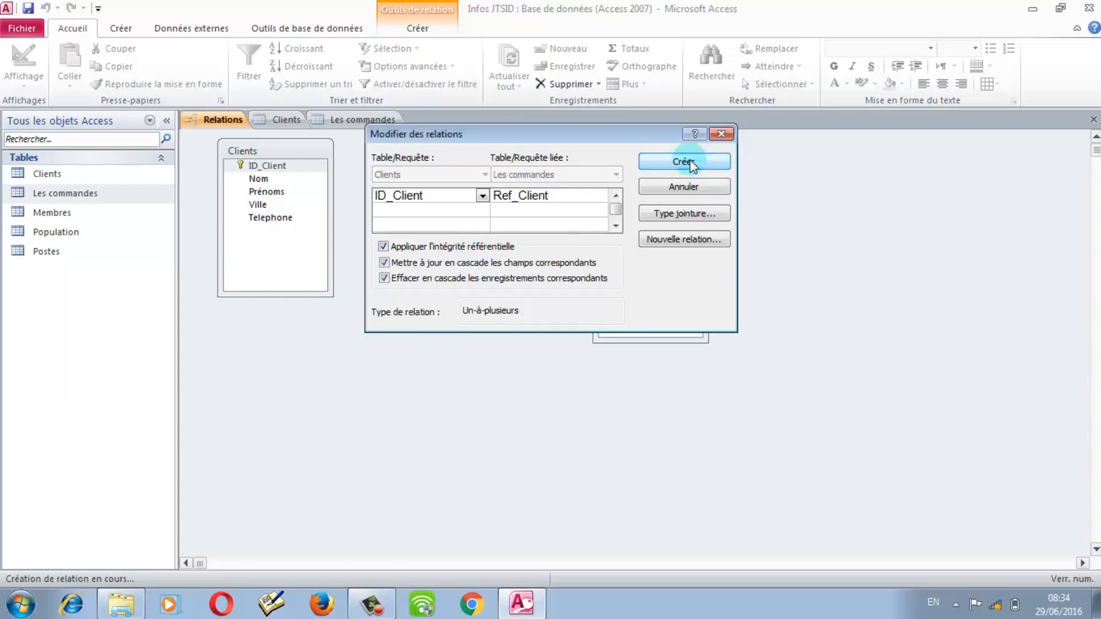
pyautogui.click(722, 135)
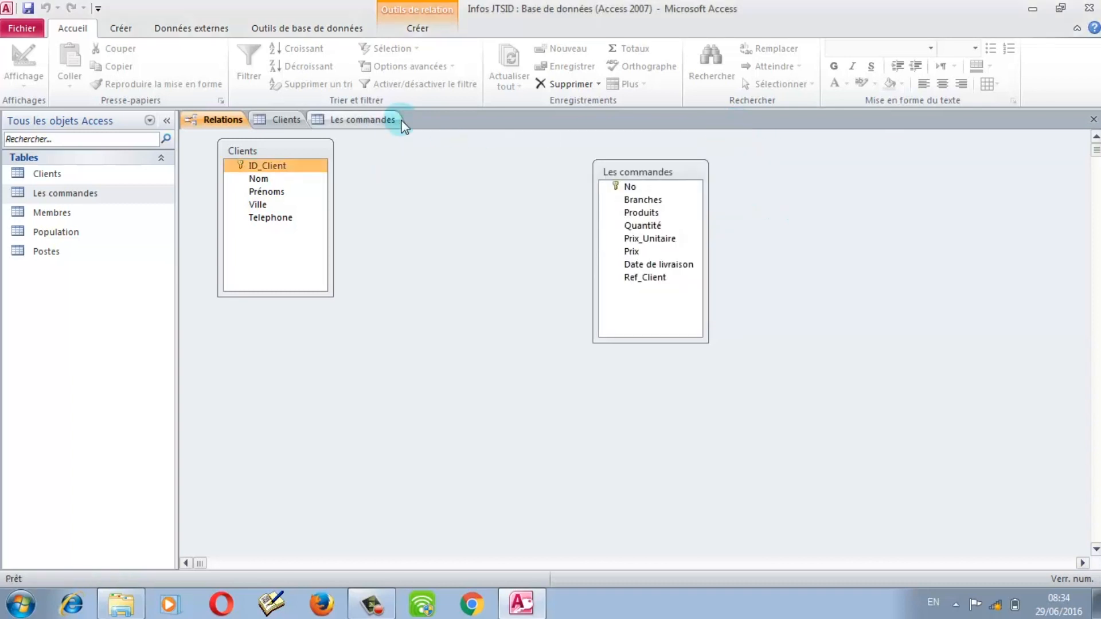
# Step: Close the open Les commandes and Clients datasheets to unlock both tables
pyautogui.click(394, 119)
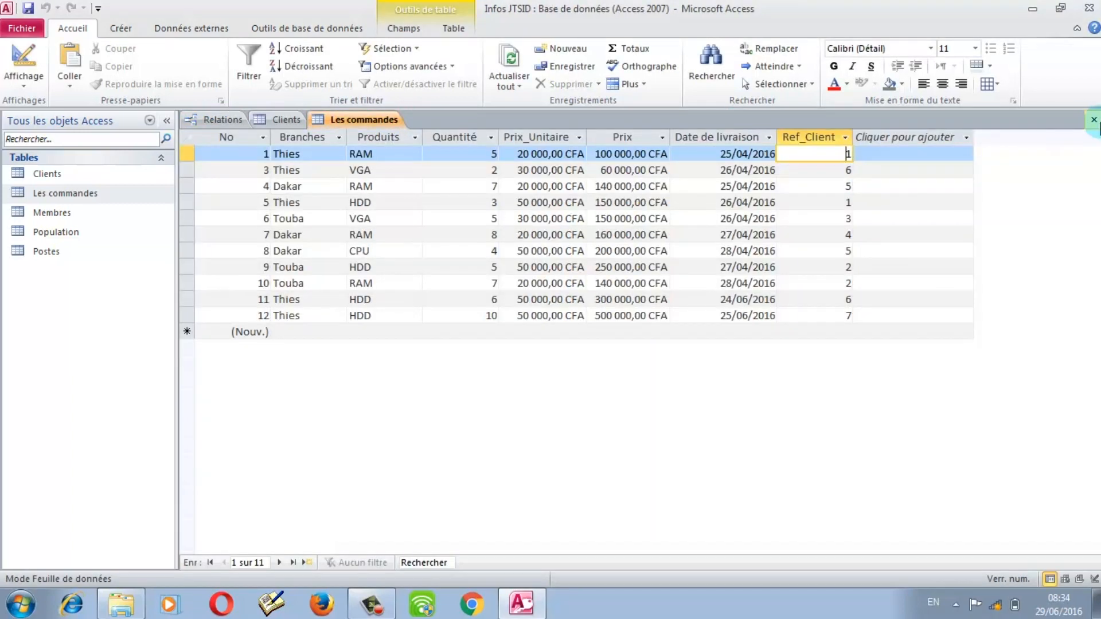
pyautogui.click(1094, 120)
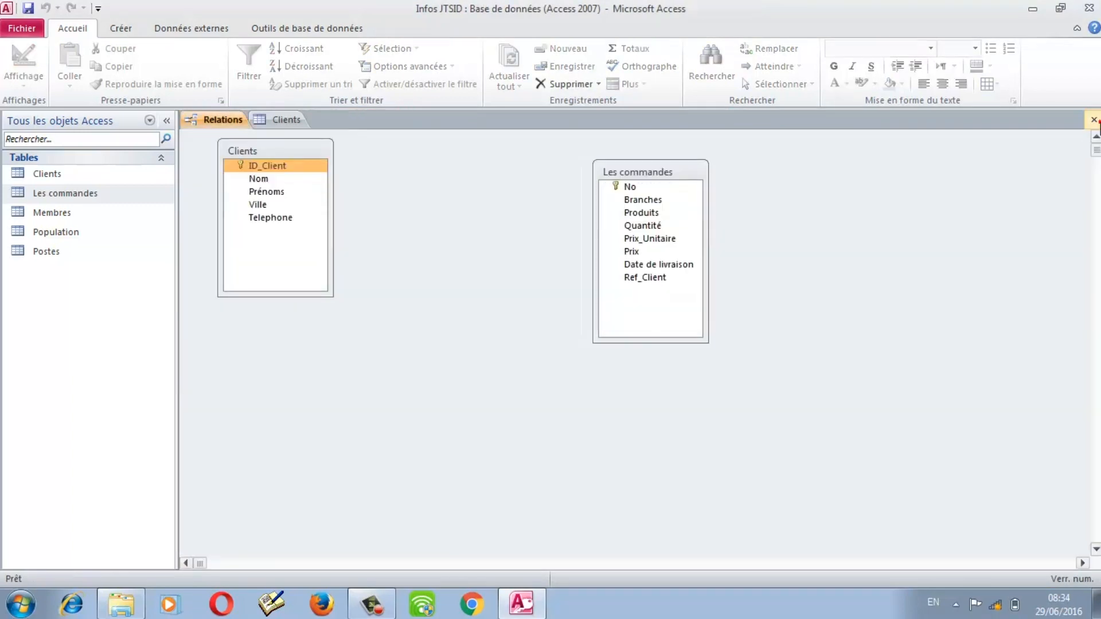
pyautogui.click(279, 119)
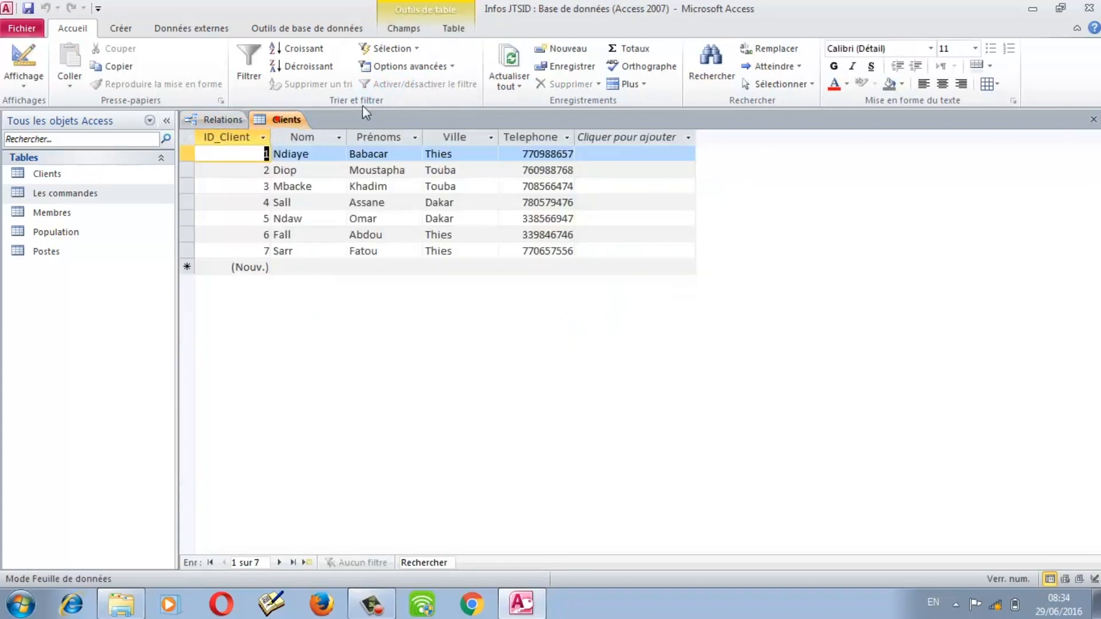
pyautogui.click(1093, 119)
# Step: Create the one-to-many ID_Client–Ref_Client link with referential integrity and cascade options
pyautogui.click(249, 165)
pyautogui.click(307, 165)
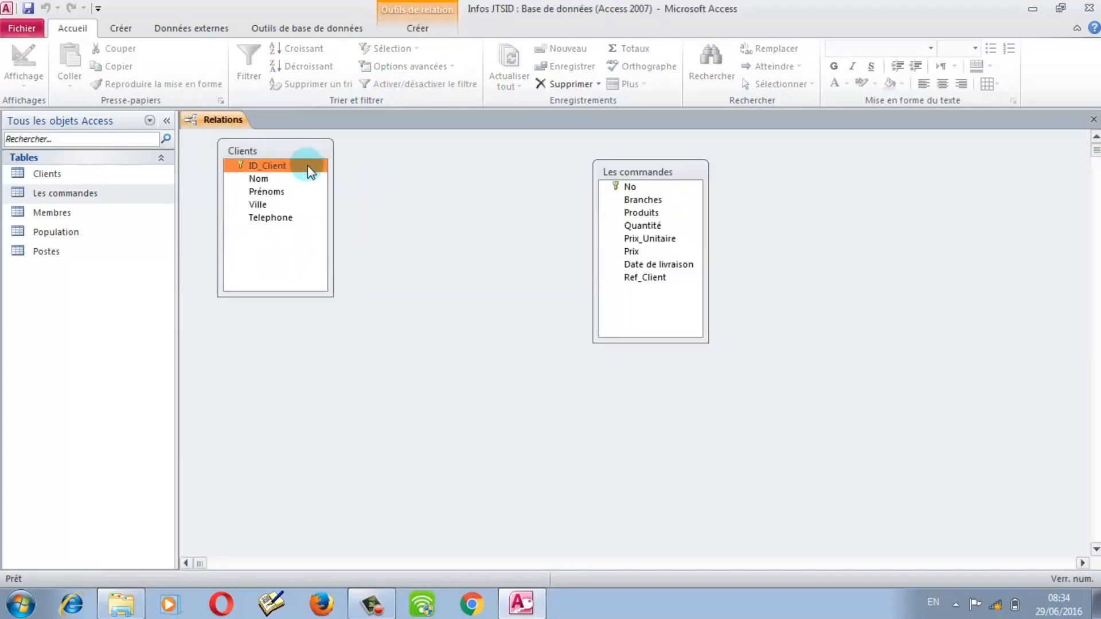
pyautogui.moveTo(308, 165); pyautogui.dragTo(619, 274)
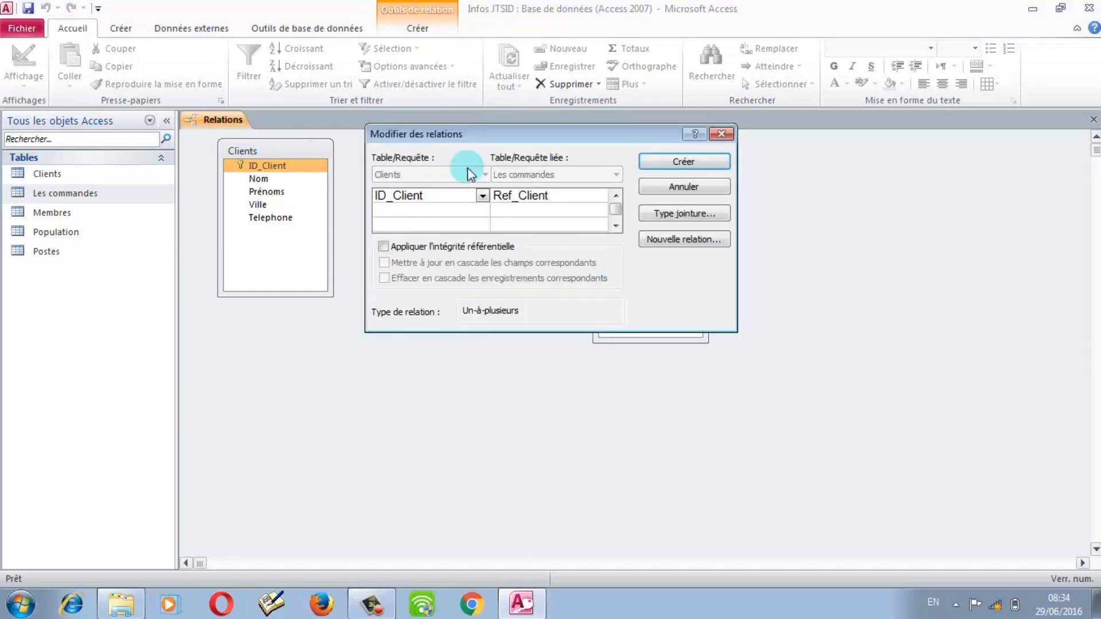
pyautogui.click(382, 247)
pyautogui.click(384, 278)
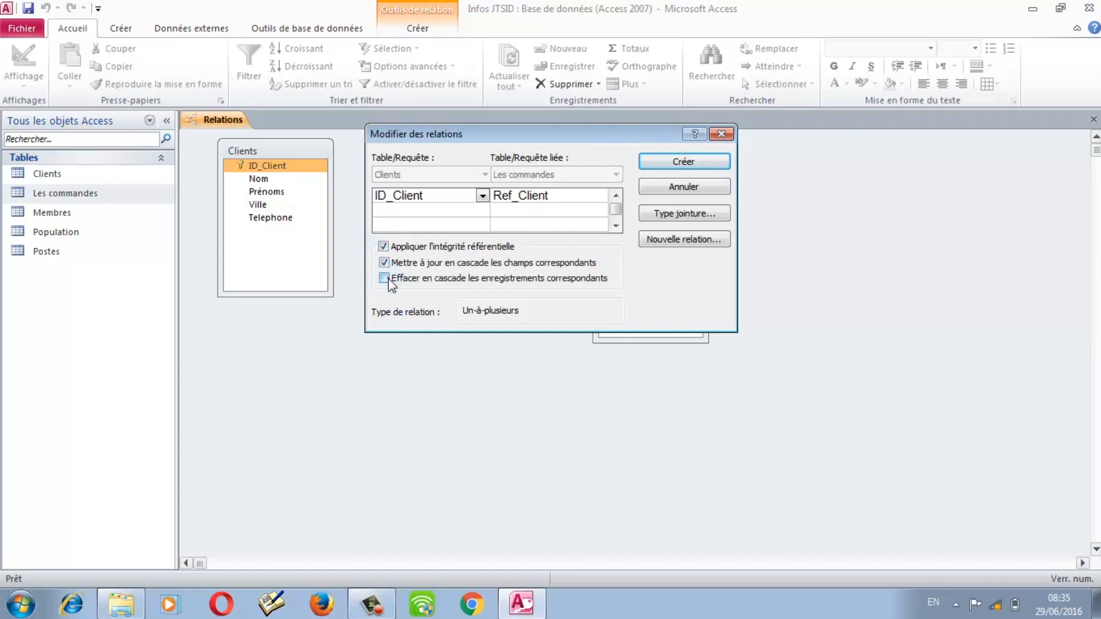
pyautogui.click(674, 163)
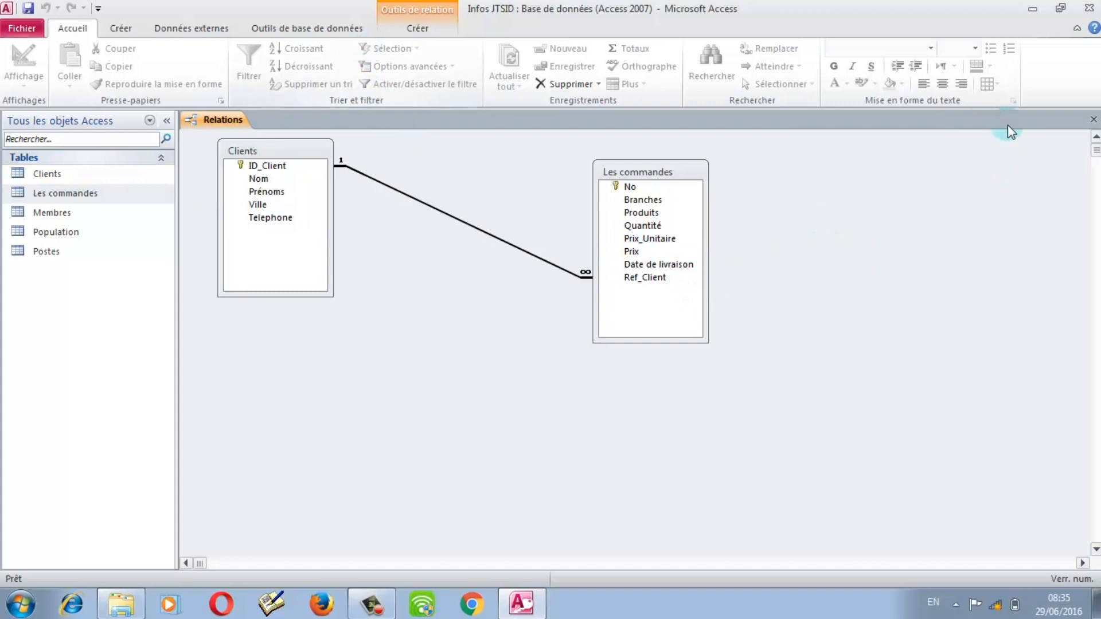
# Step: Save the Relations layout, expand the order subdatasheets for clients 1–3 in Clients, then close it
pyautogui.click(1093, 119)
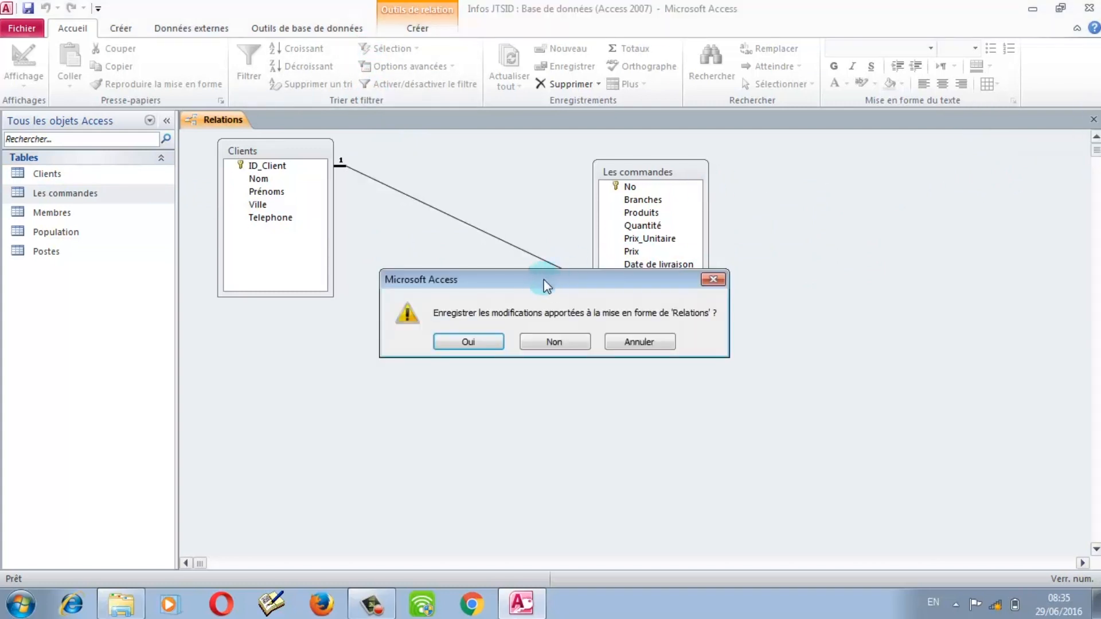
pyautogui.click(476, 344)
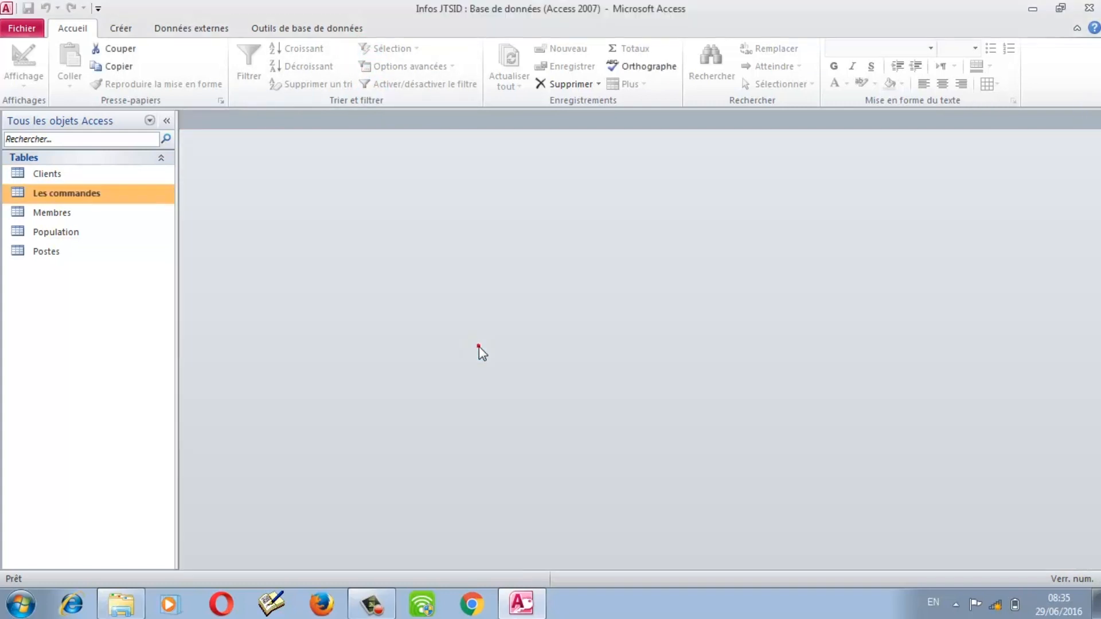
pyautogui.click(39, 178)
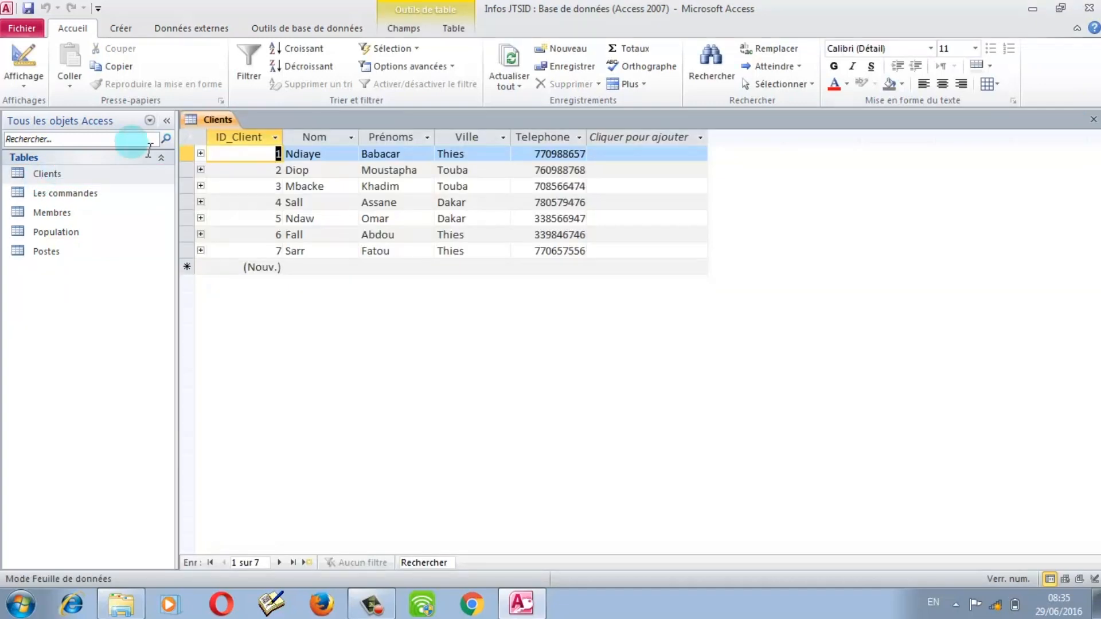
pyautogui.click(200, 154)
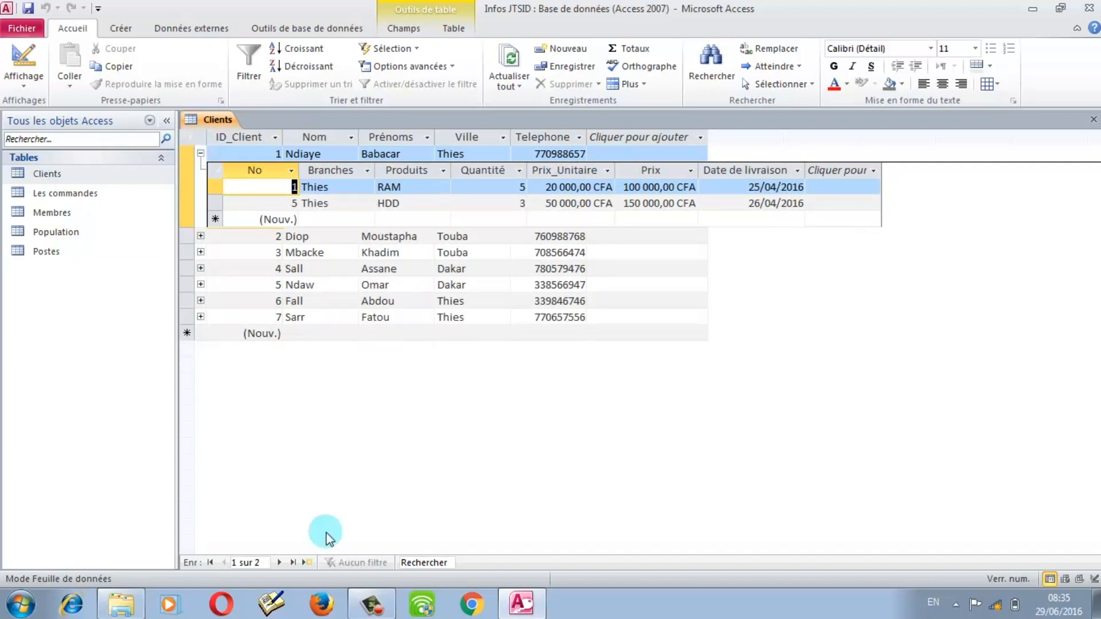
pyautogui.click(372, 603)
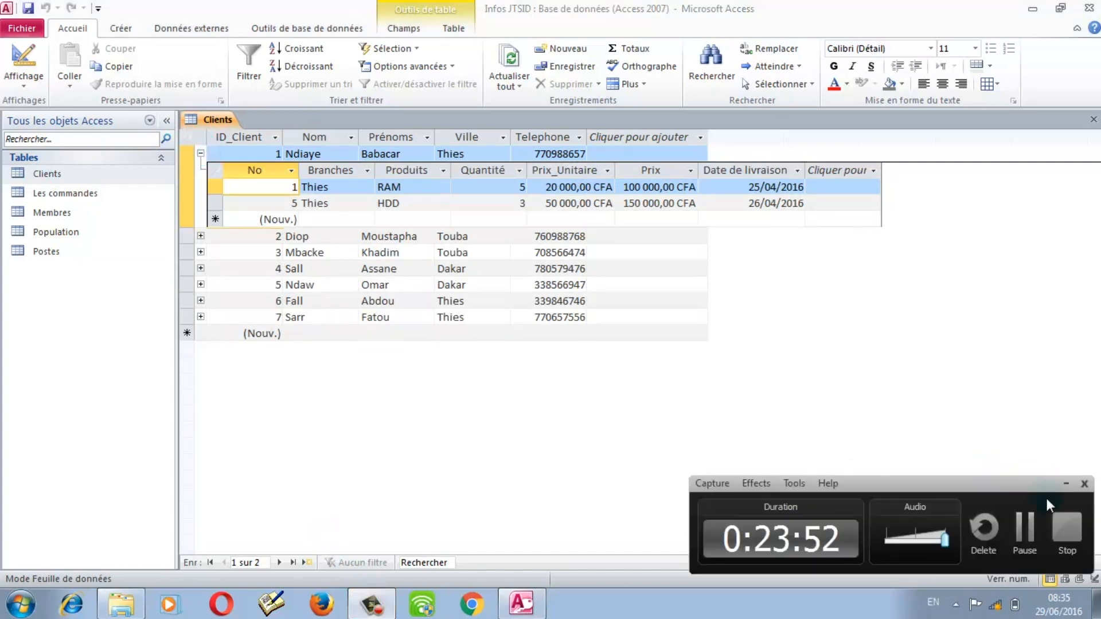
pyautogui.click(1030, 529)
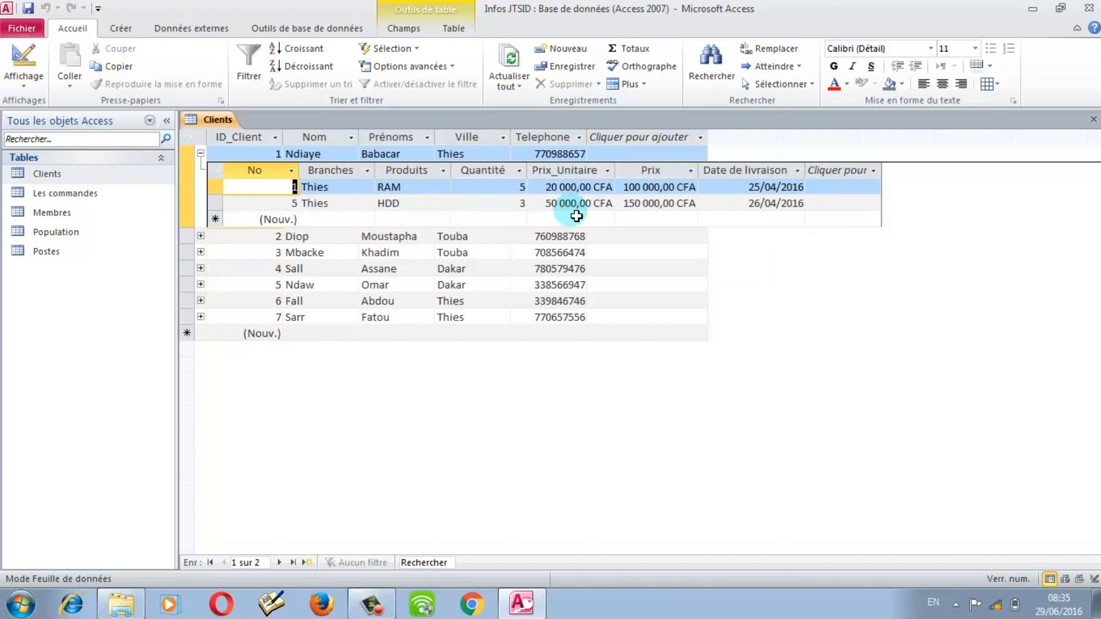
pyautogui.click(201, 237)
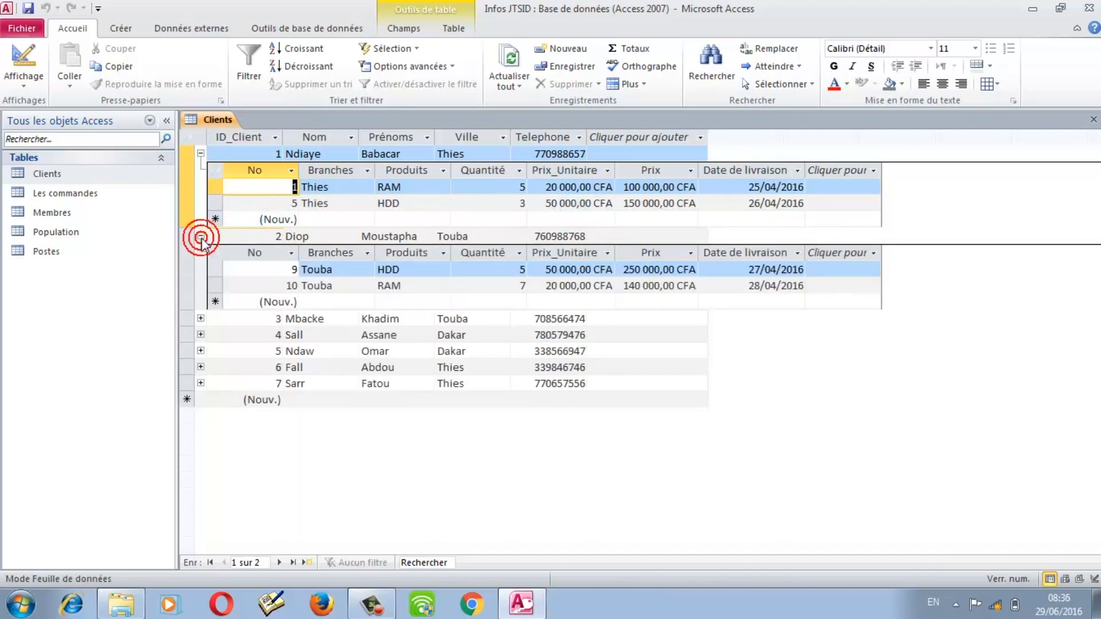
pyautogui.click(200, 319)
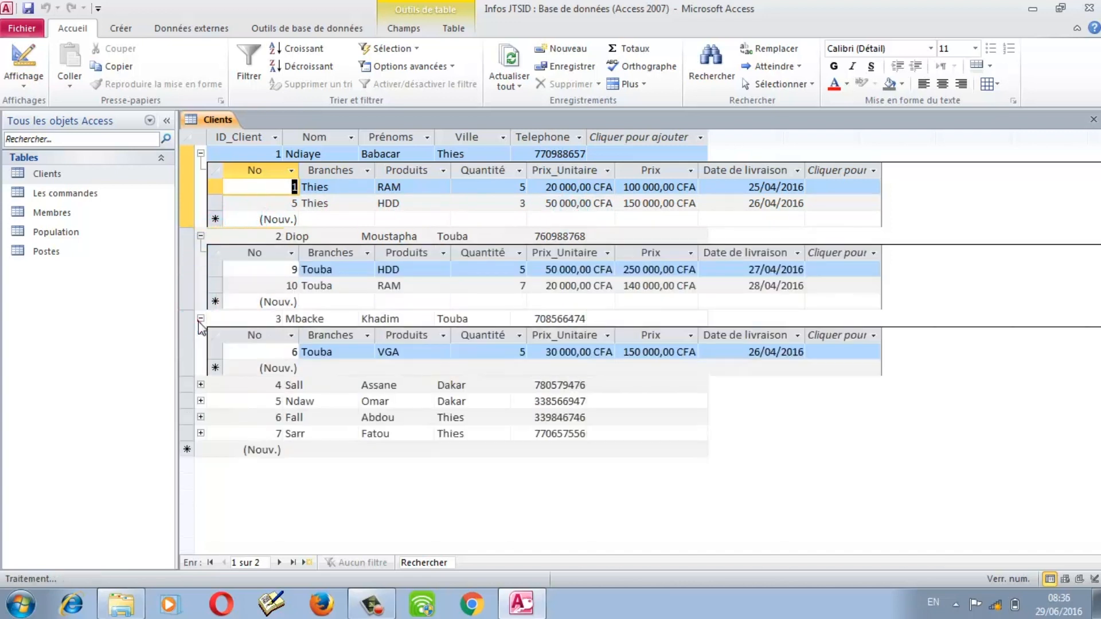
pyautogui.click(1088, 118)
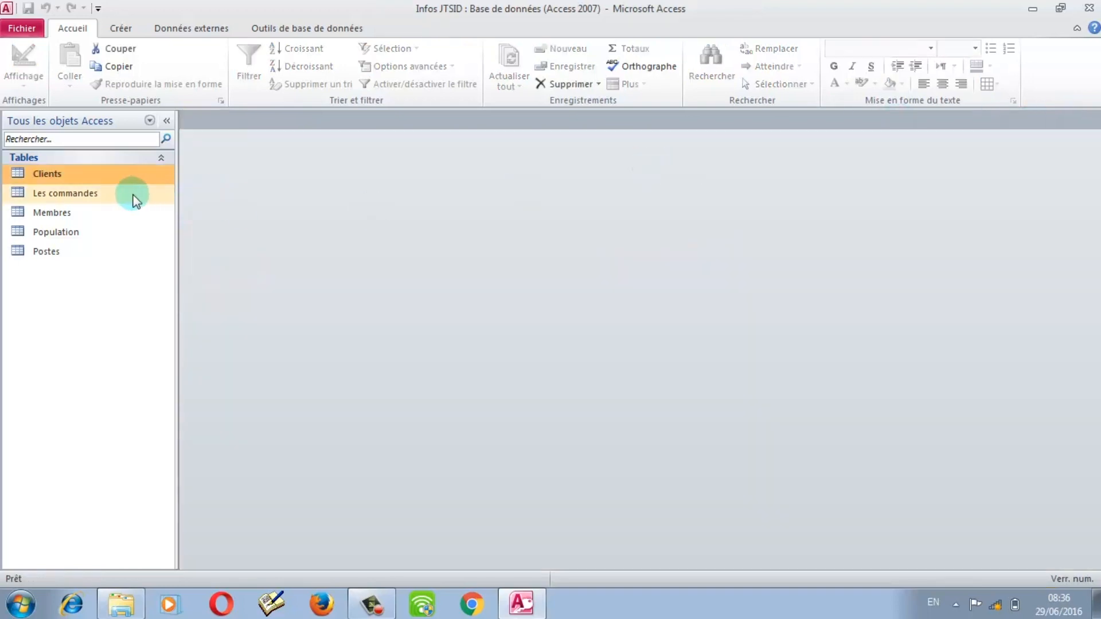
# Step: Start order 13 in Les commandes: branch Thies, product RAM, quantity 7, unit price 20000
pyautogui.doubleClick(112, 195)
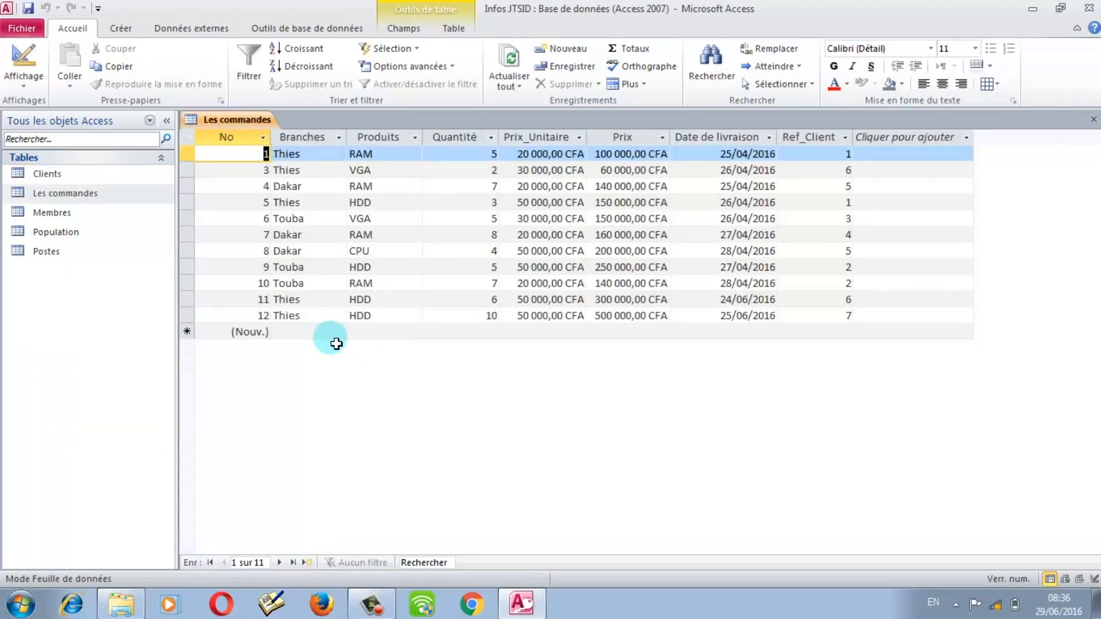
pyautogui.click(308, 336)
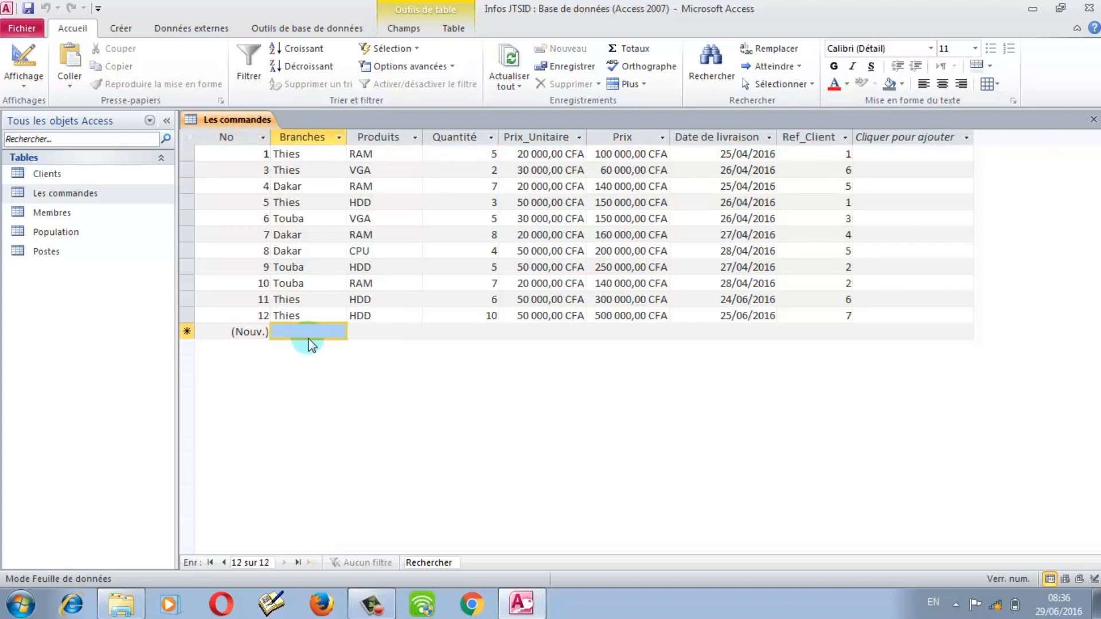
pyautogui.write('Thiues')
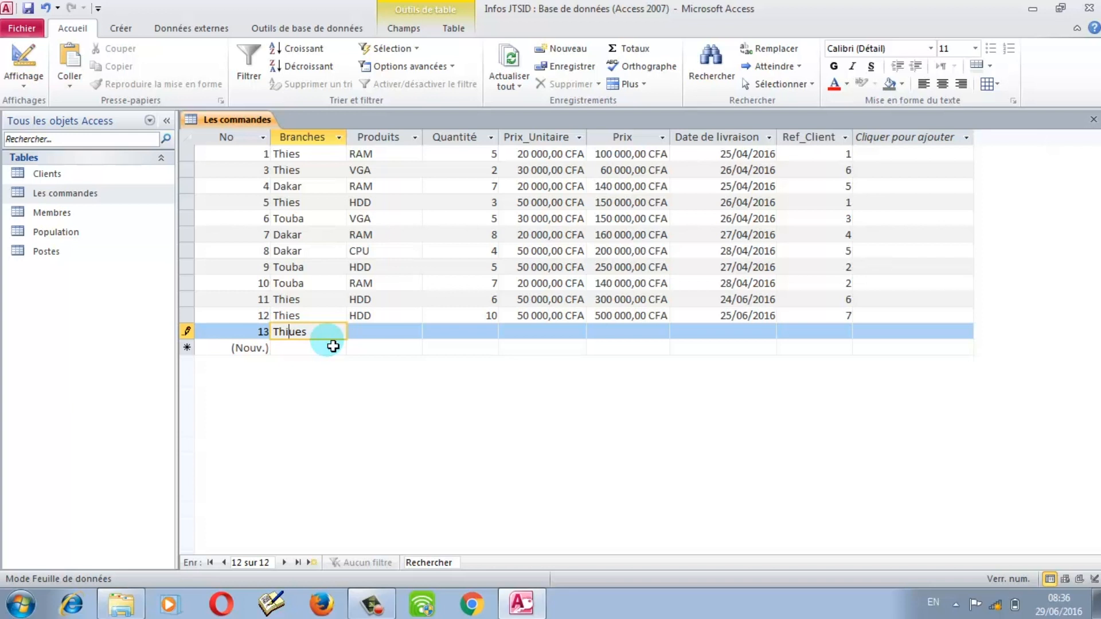
pyautogui.press('BackSpace')
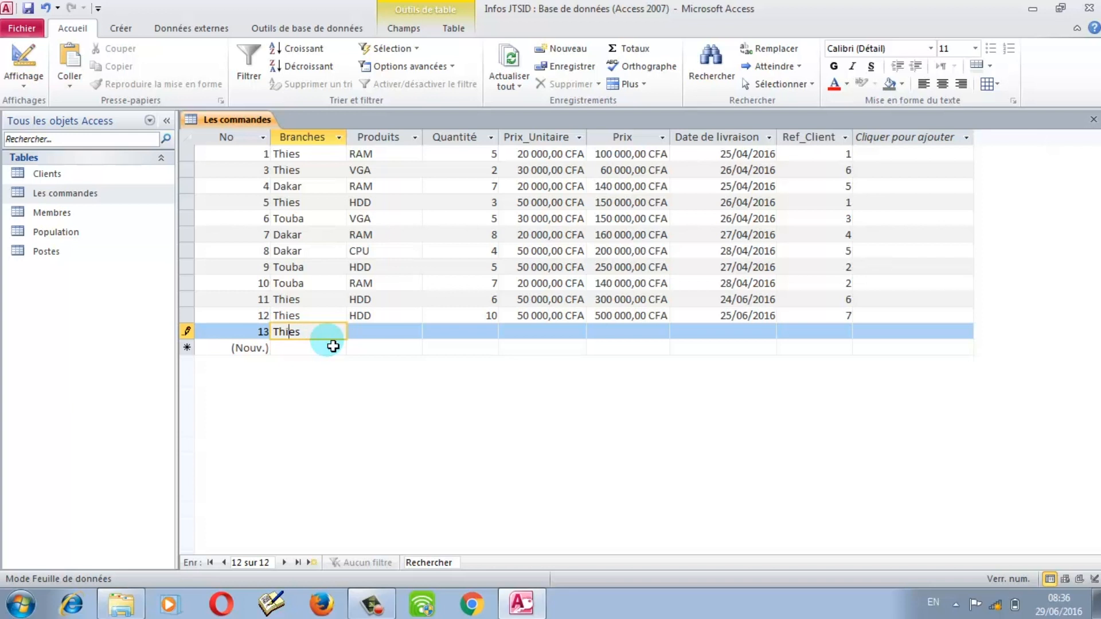
pyautogui.click(366, 331)
pyautogui.write('RAMN')
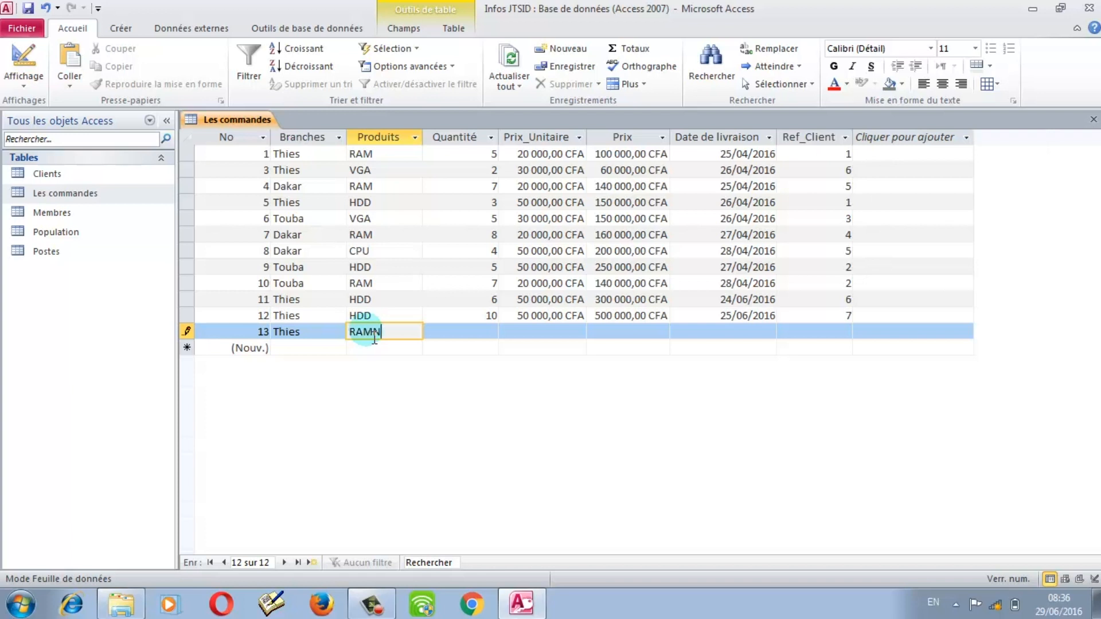
pyautogui.press('BackSpace')
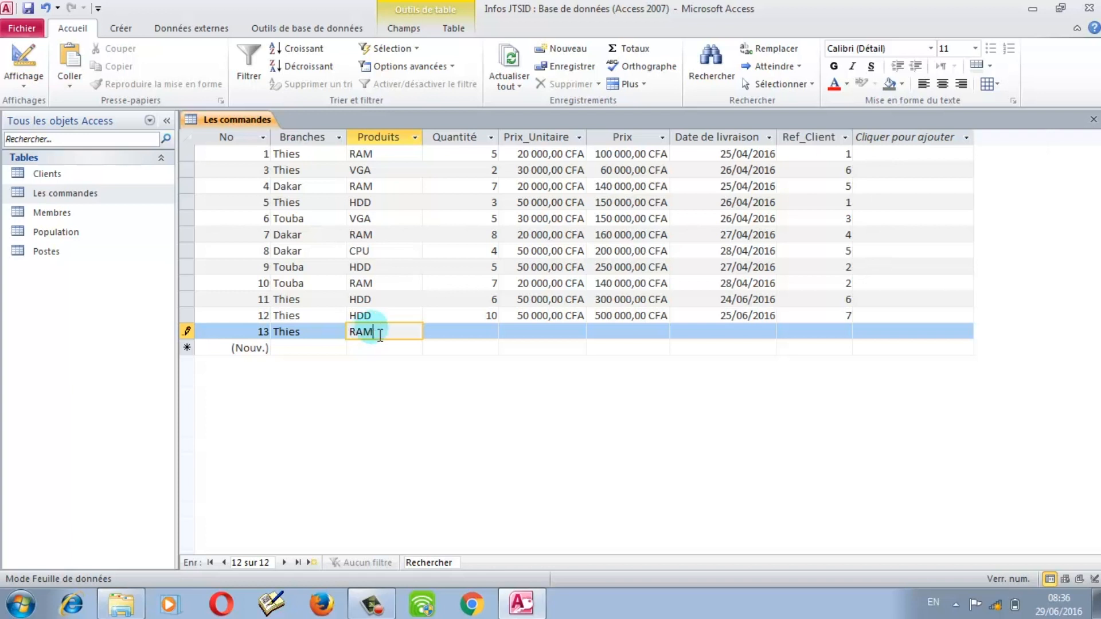
pyautogui.click(487, 338)
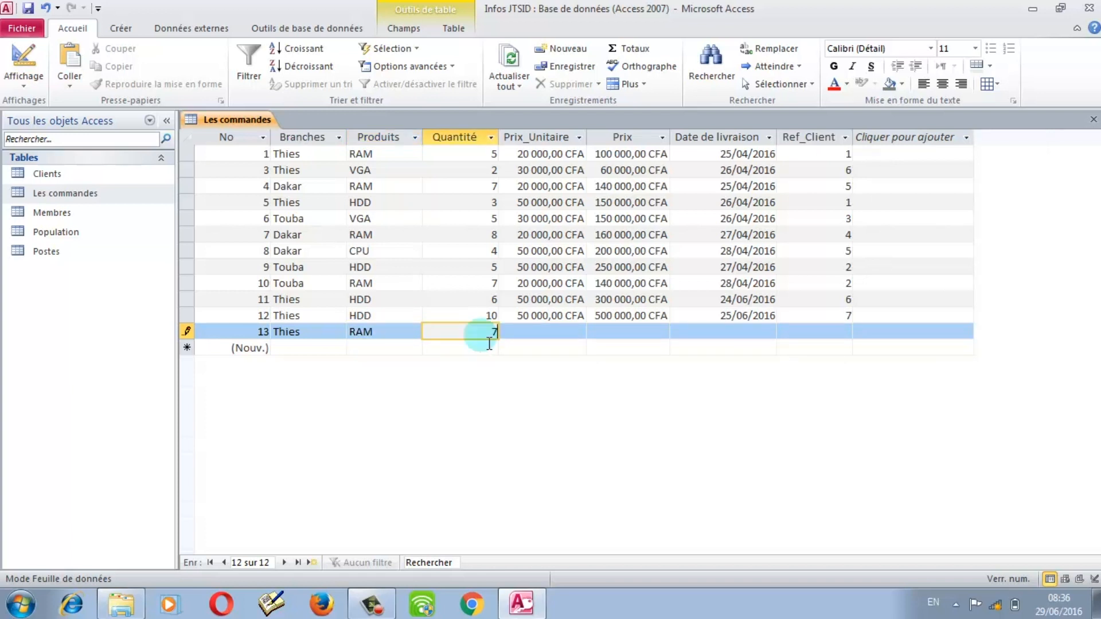
pyautogui.click(537, 336)
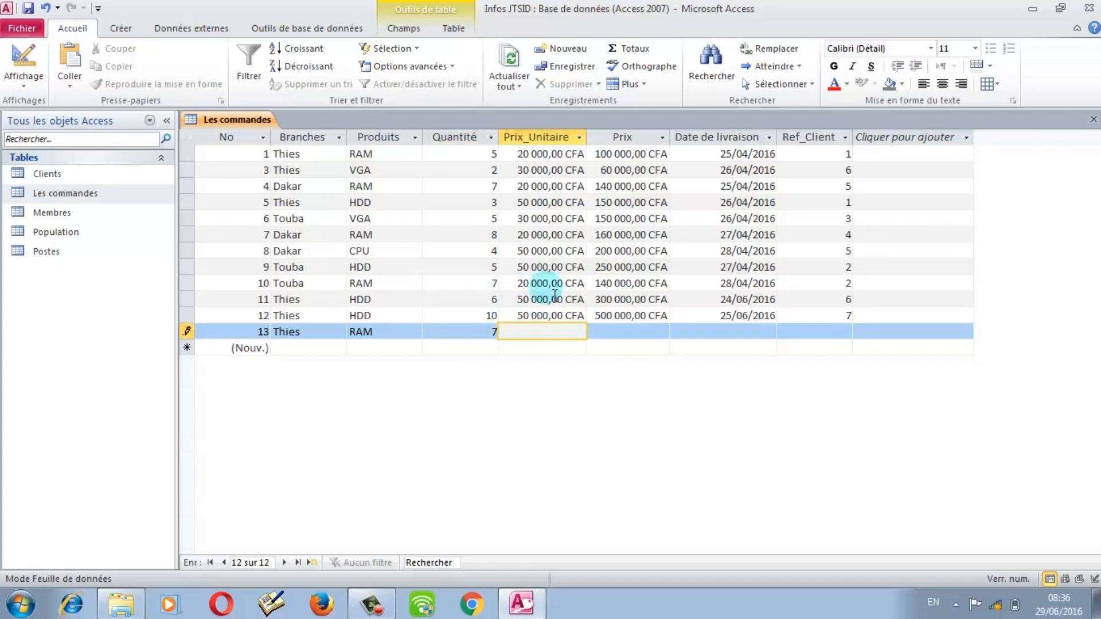
pyautogui.write('20000')
pyautogui.click(733, 325)
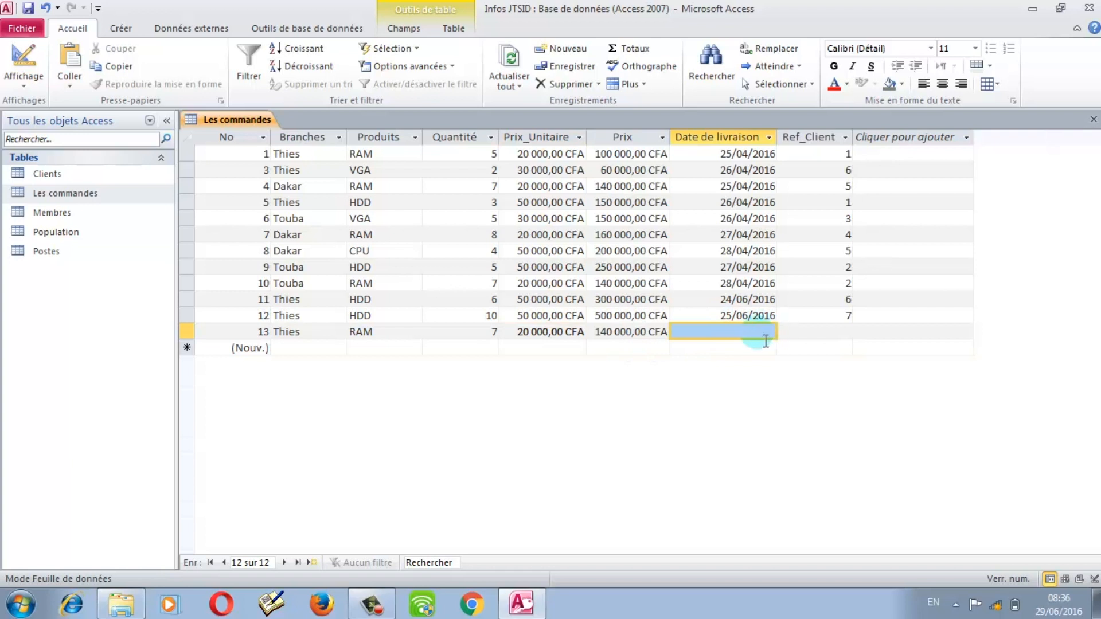
# Step: Set the order's delivery date to 28/06/2016 with the date picker
pyautogui.click(784, 332)
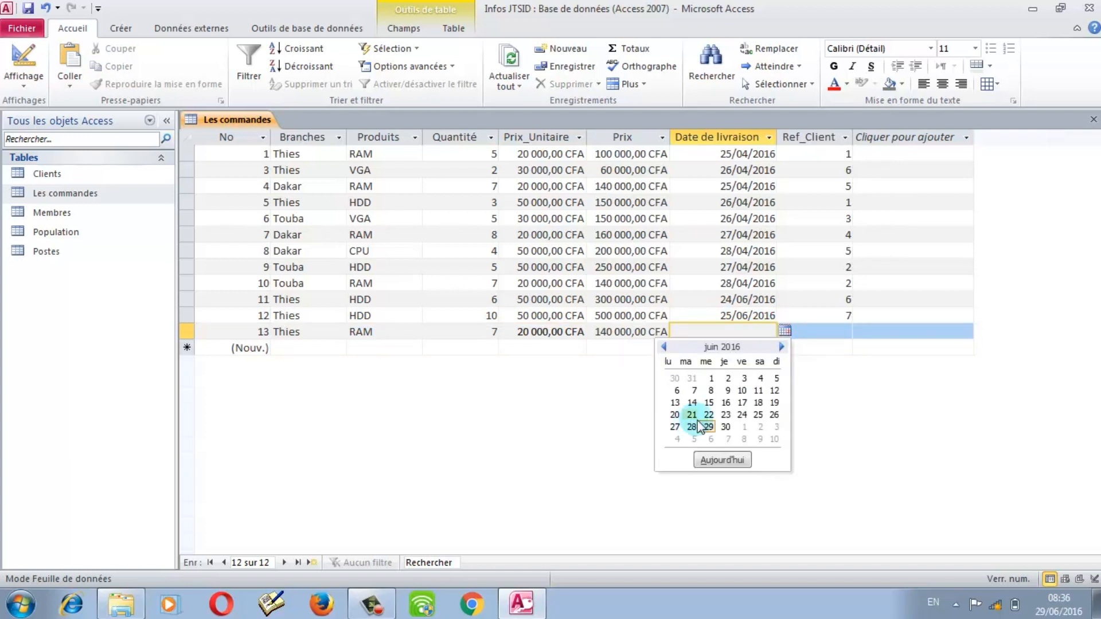
pyautogui.click(710, 415)
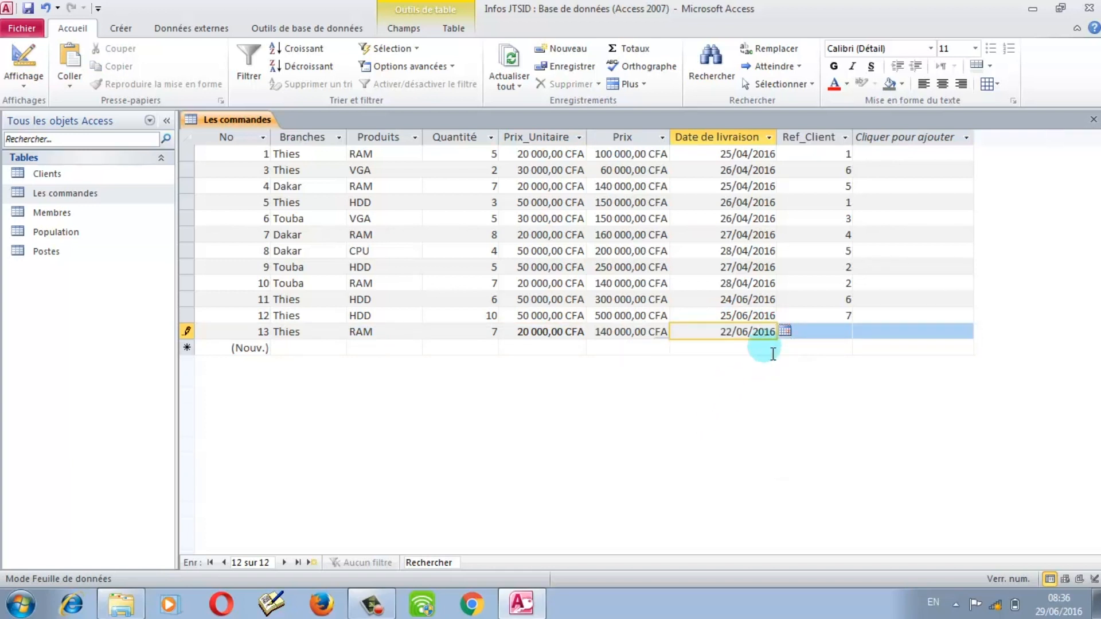
pyautogui.click(784, 331)
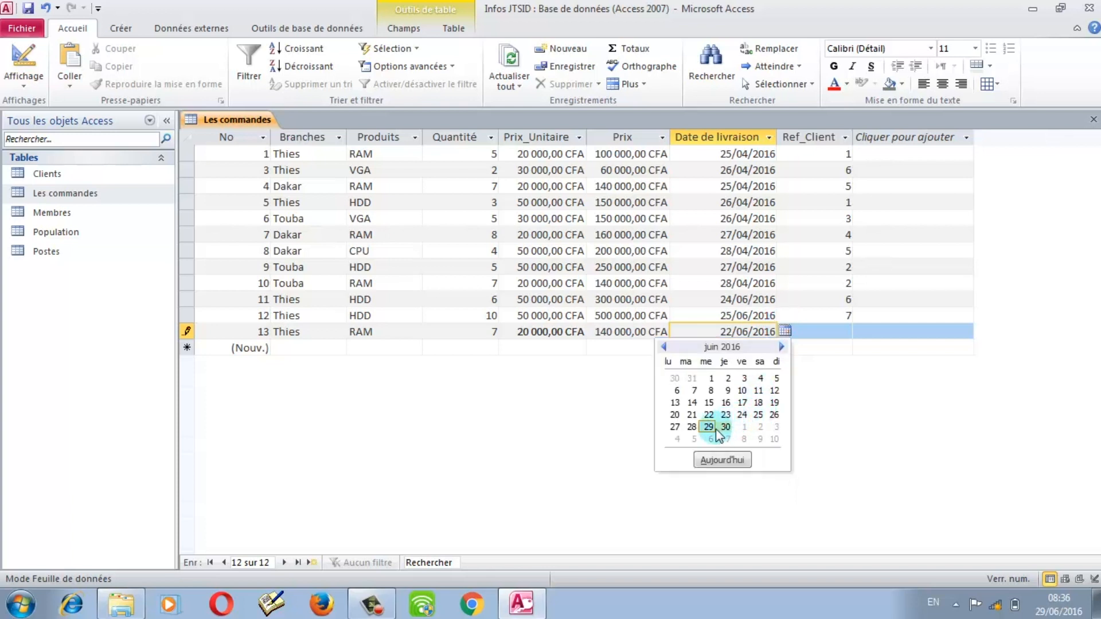
pyautogui.click(692, 426)
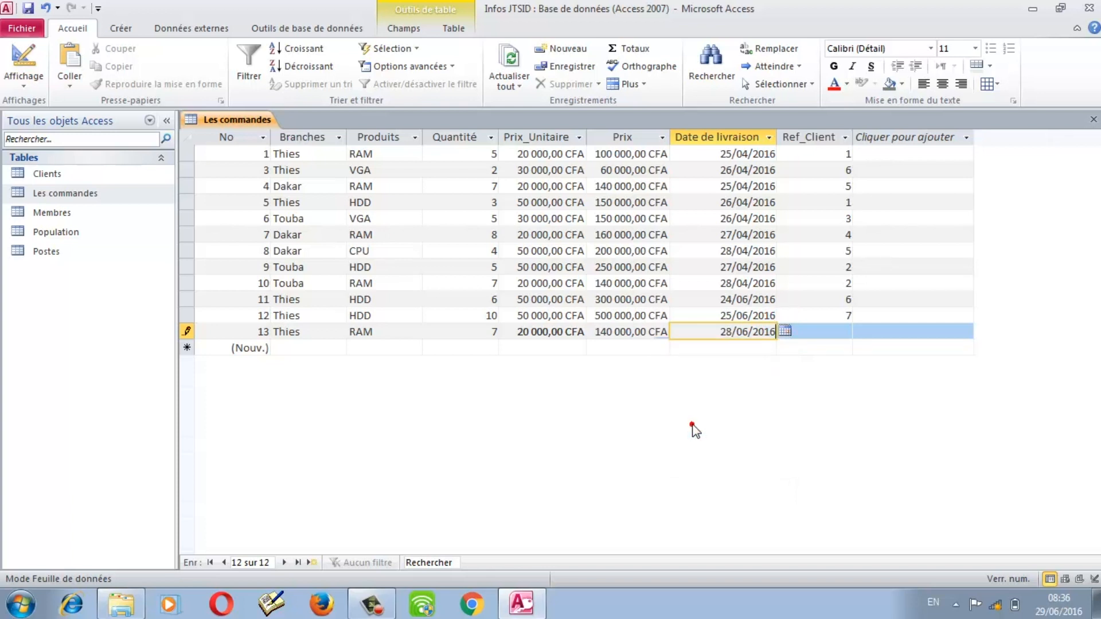
# Step: Enter client reference 3 after client 8 is rejected, and save order 13
pyautogui.click(847, 333)
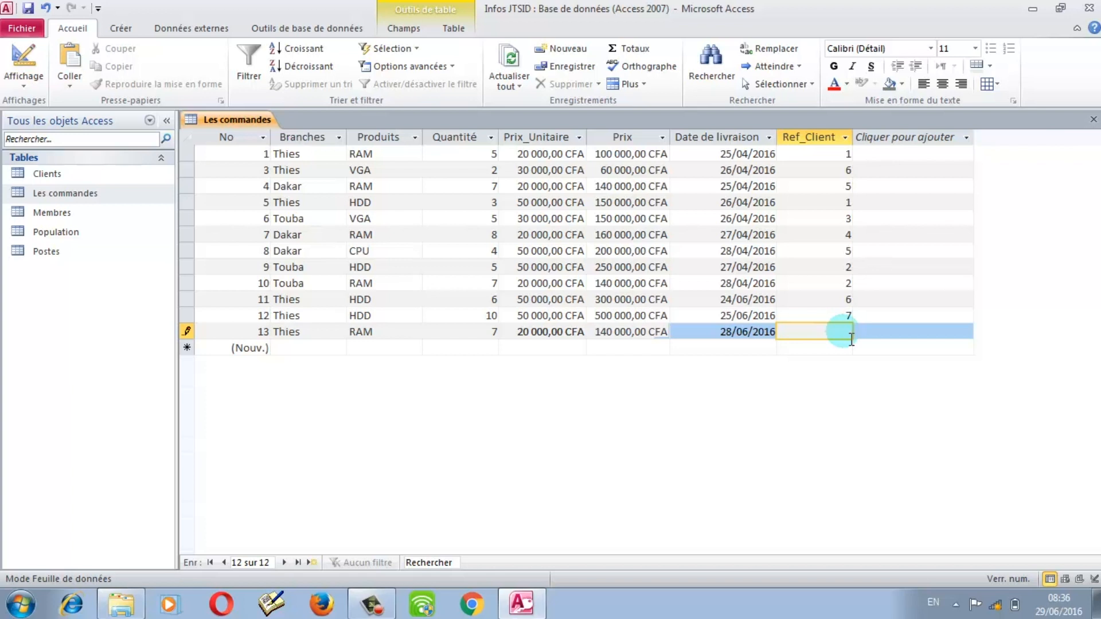
pyautogui.write('8')
pyautogui.press('Return')
pyautogui.click(512, 332)
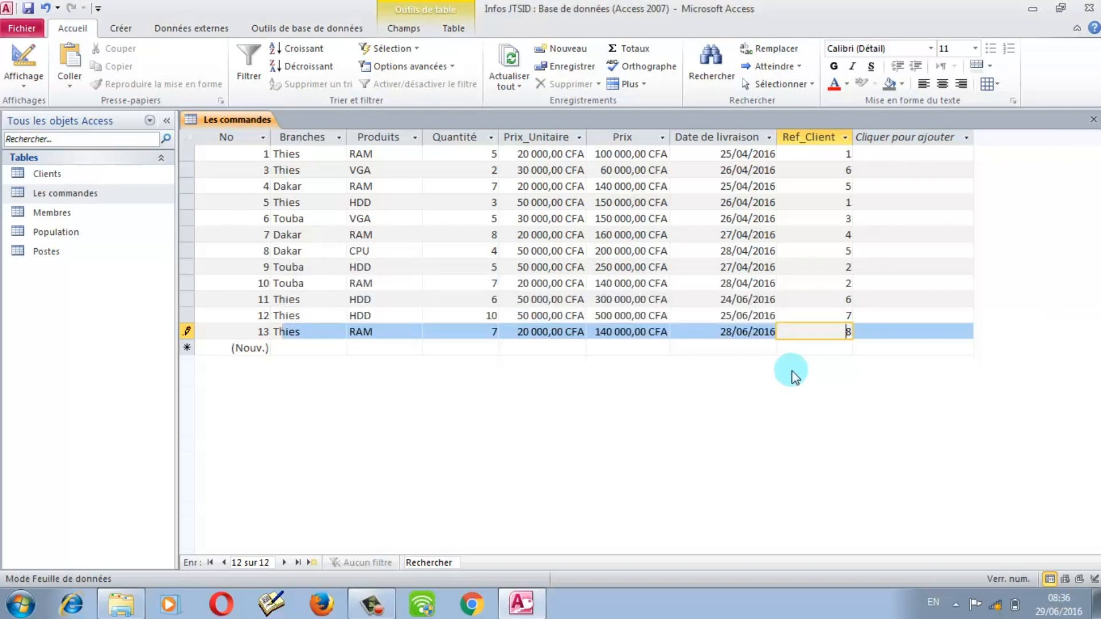
pyautogui.press('BackSpace')
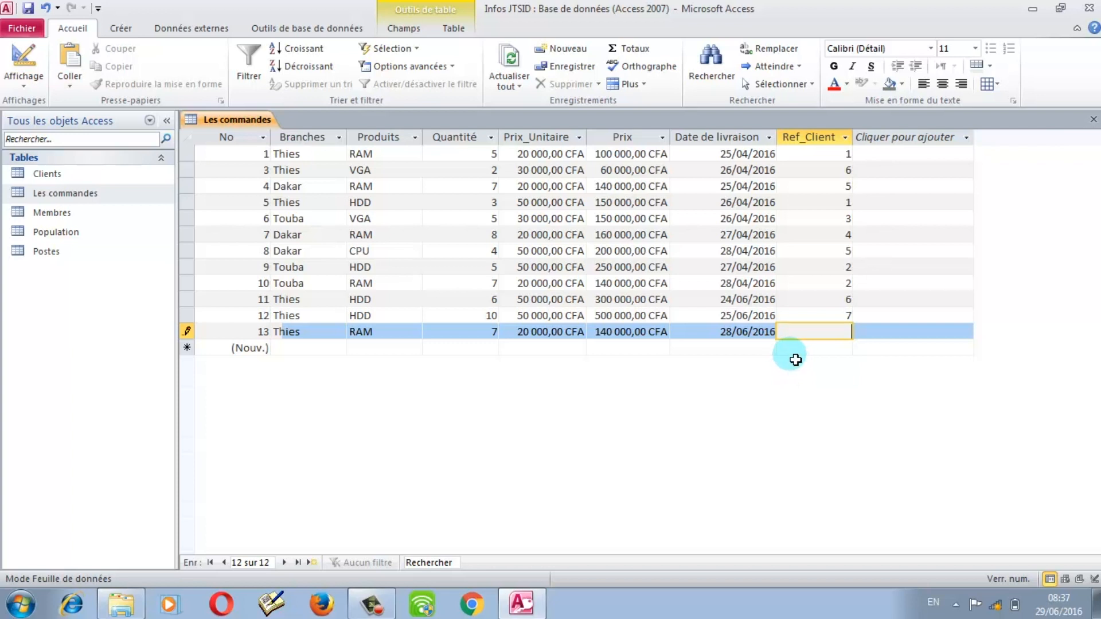
pyautogui.write('3')
pyautogui.press('Return')
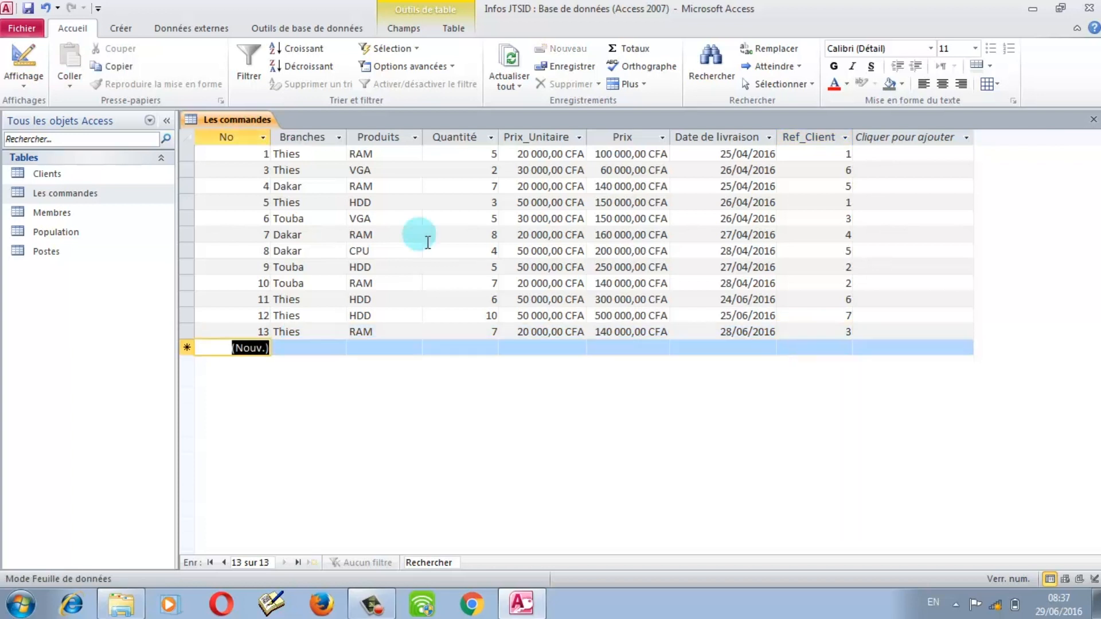
pyautogui.click(508, 63)
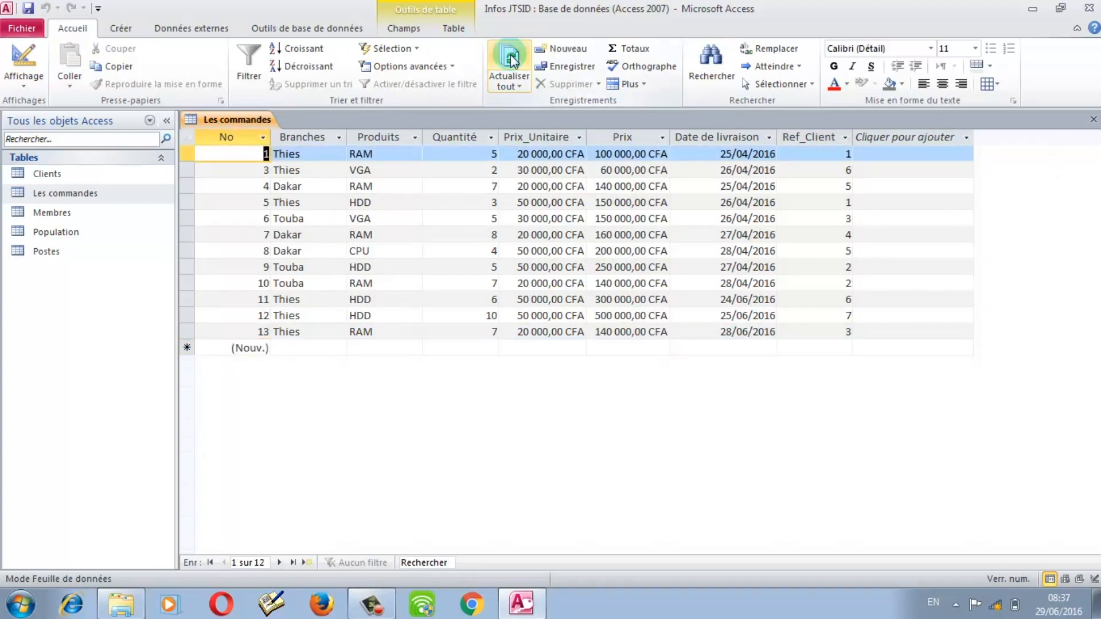
pyautogui.doubleClick(121, 176)
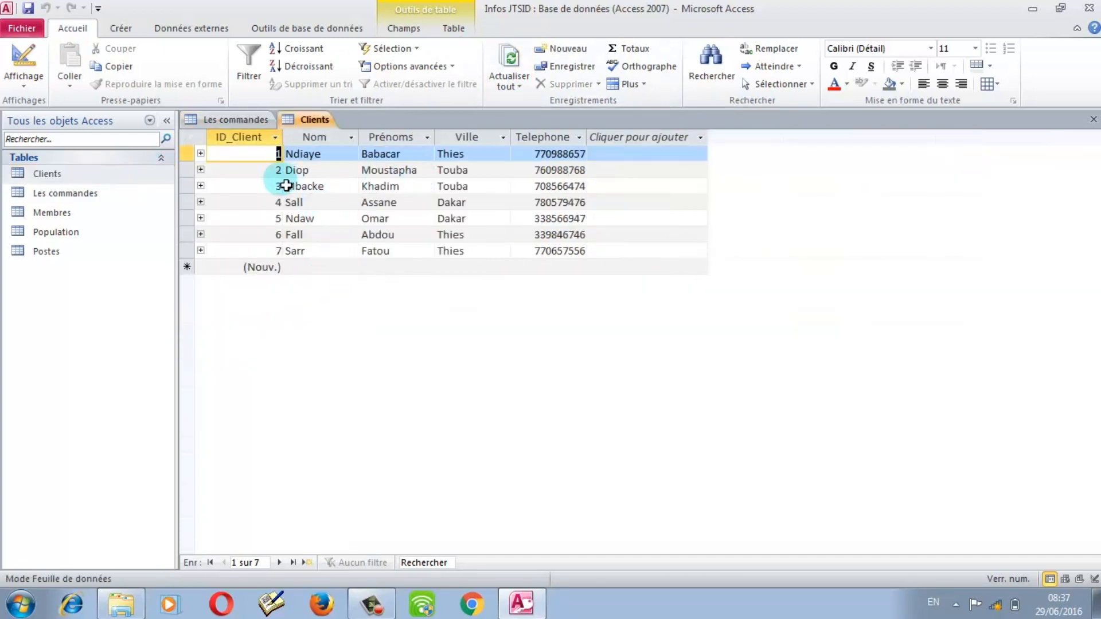
pyautogui.click(200, 185)
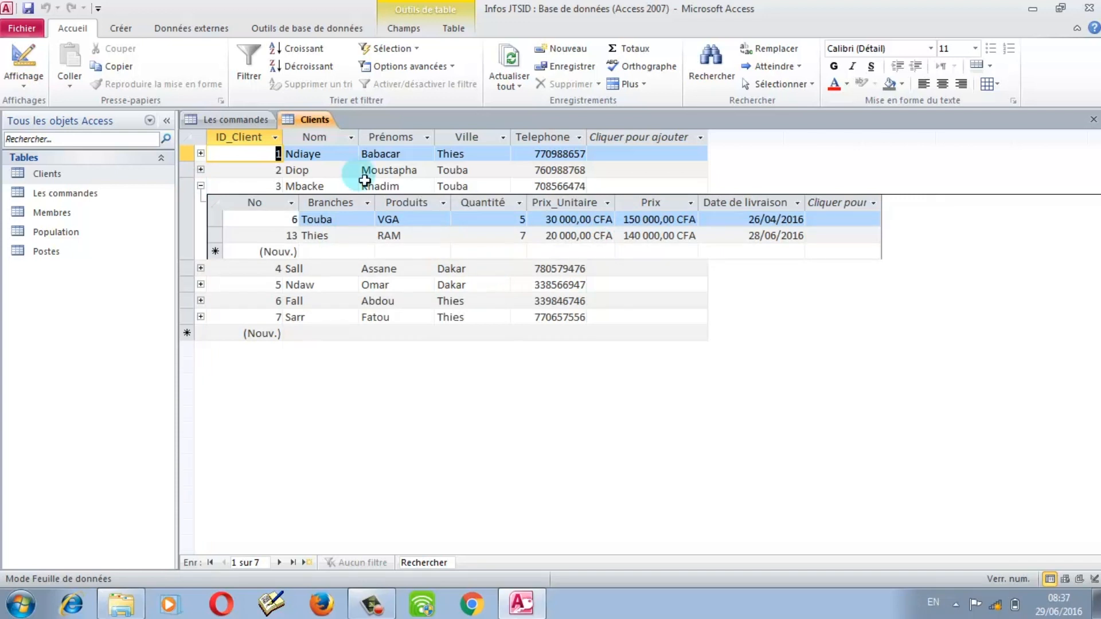
pyautogui.click(318, 119)
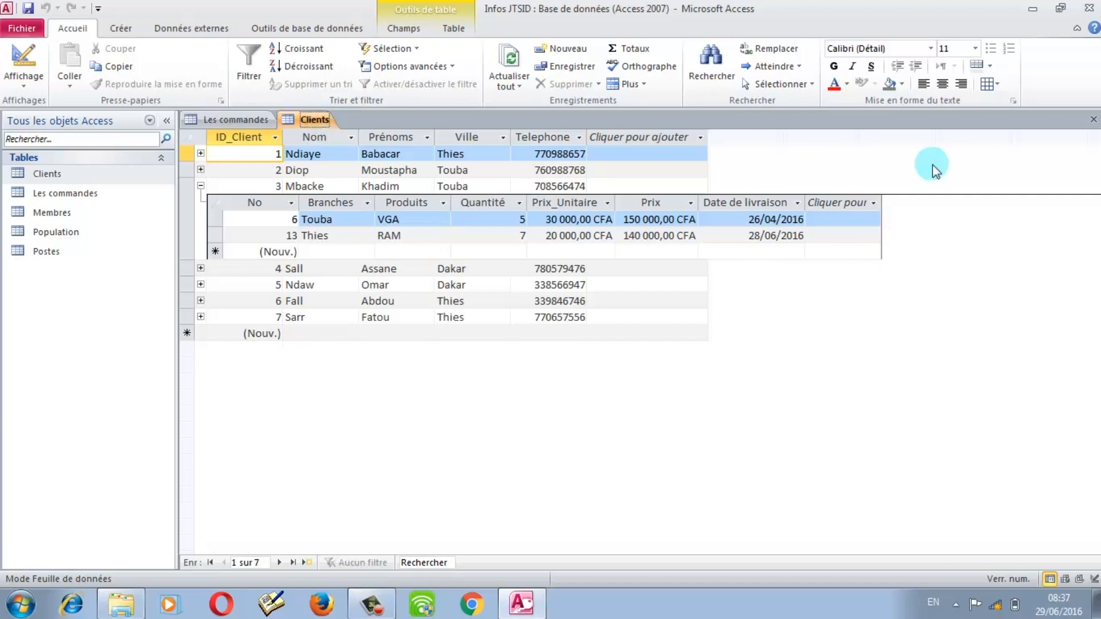
pyautogui.click(1092, 119)
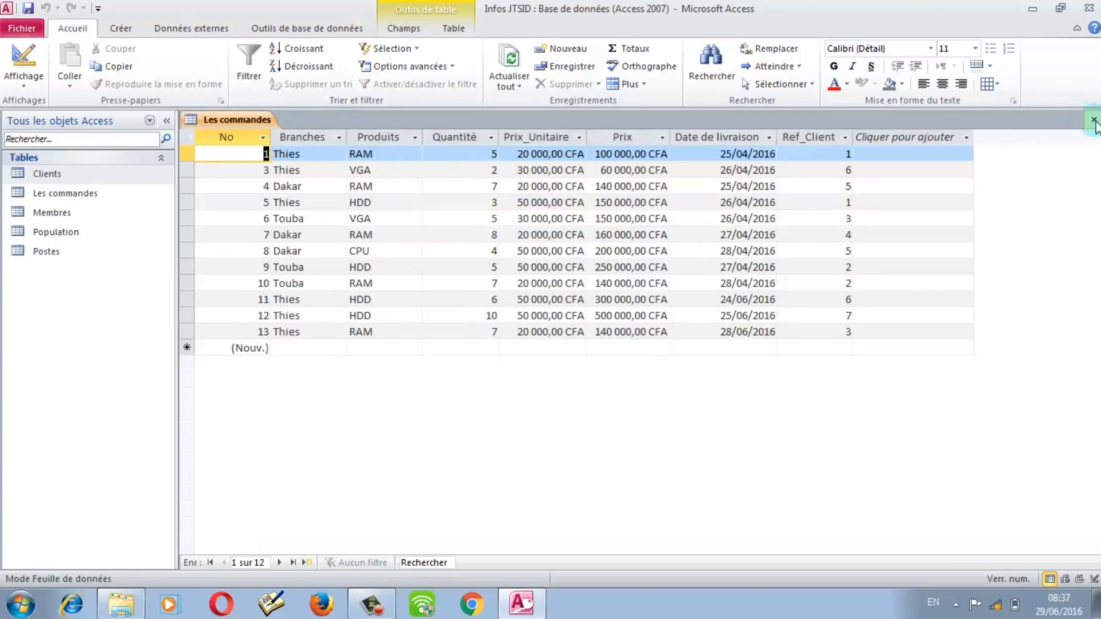
# Step: Close the Les commandes datasheet, then minimize and restore the Access window
pyautogui.click(1092, 119)
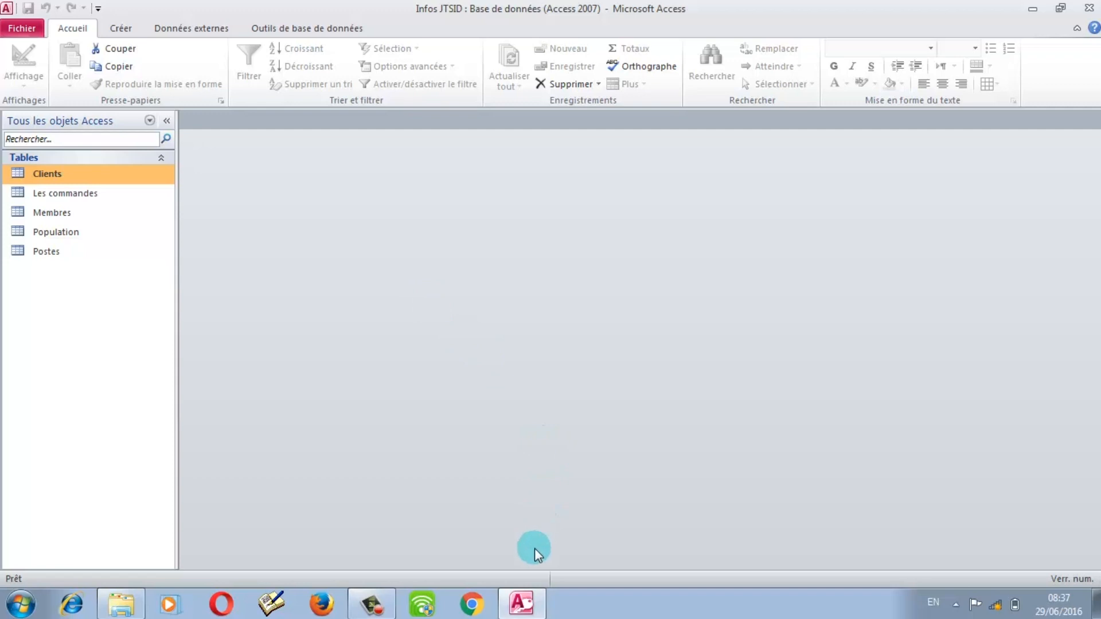
pyautogui.click(530, 603)
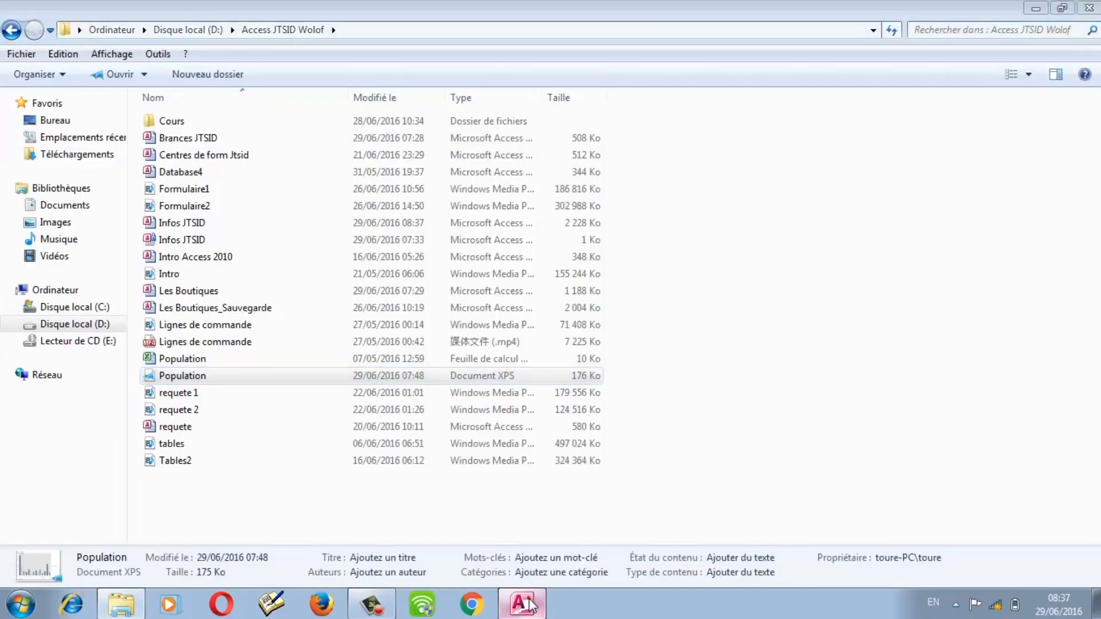
pyautogui.click(531, 604)
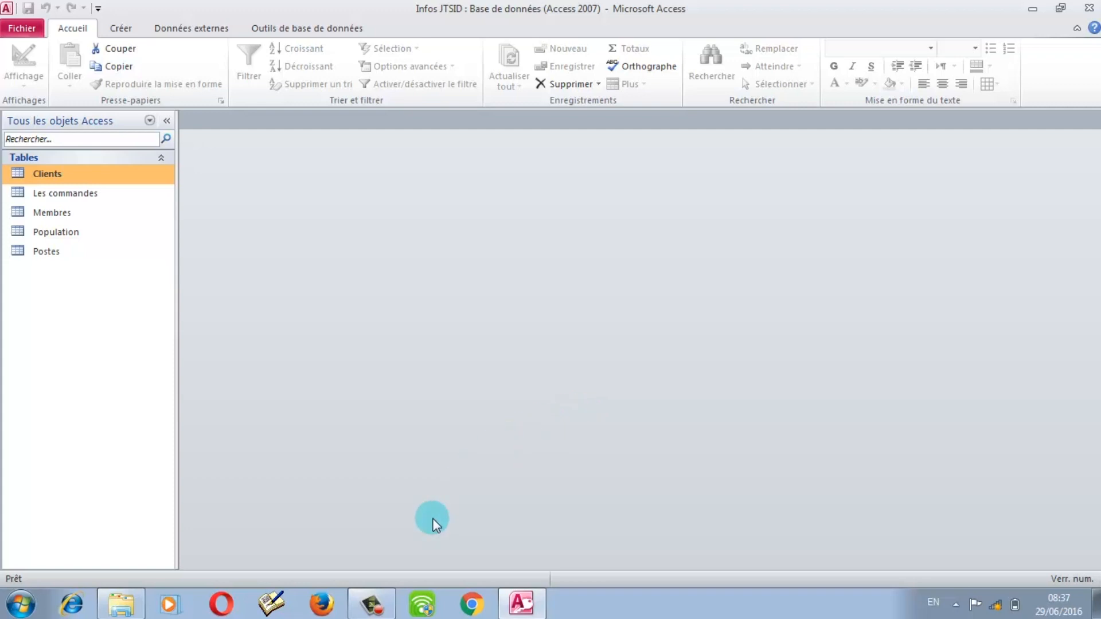
pyautogui.click(374, 605)
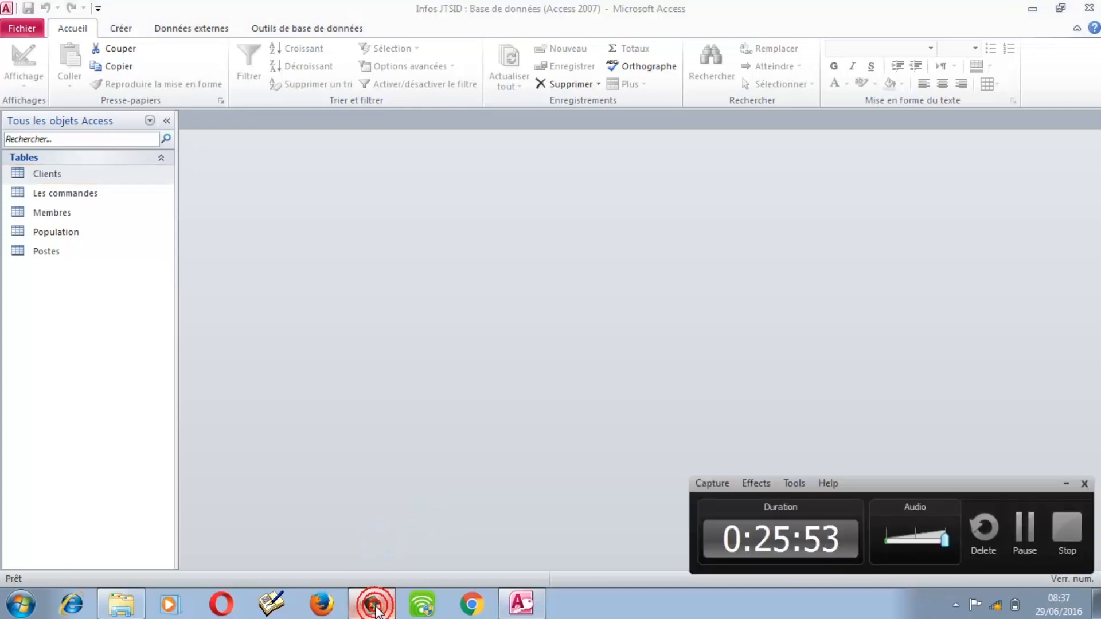